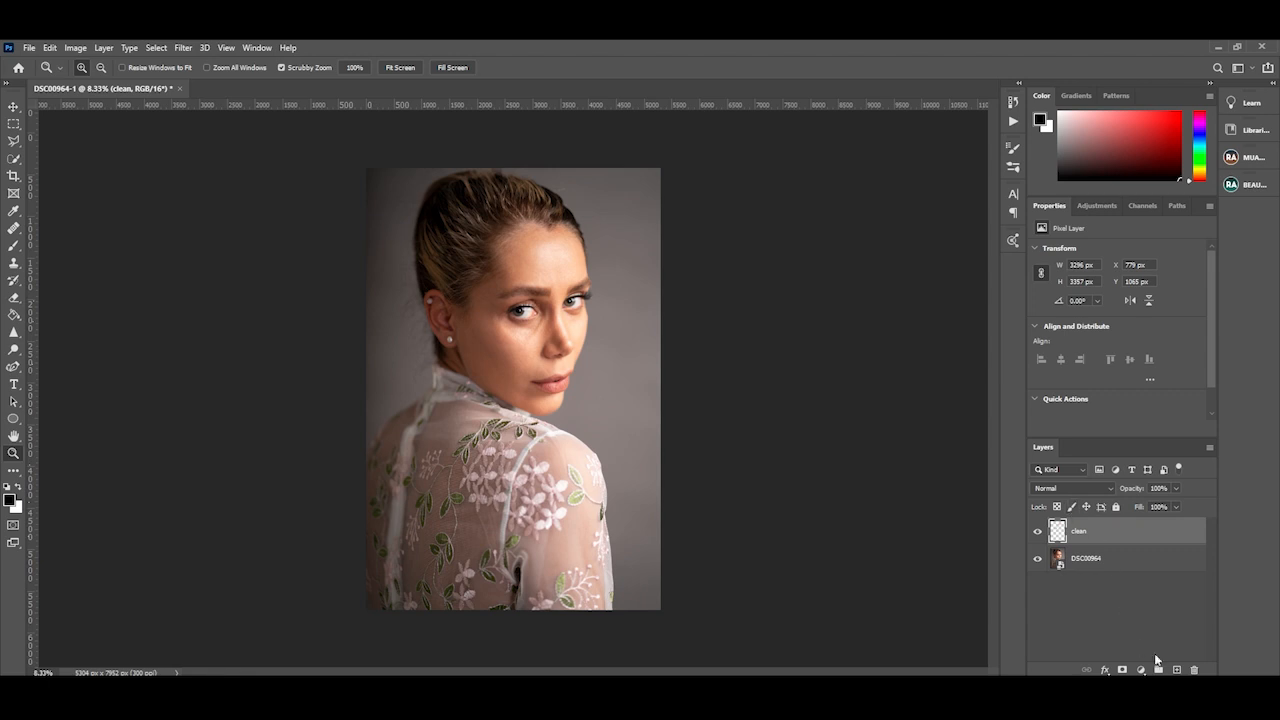
- Add a new layer filled with 50% Gray above the clean layer and set its blend mode to Color
{"action": "left_click", "coordinate": [1177, 669]}
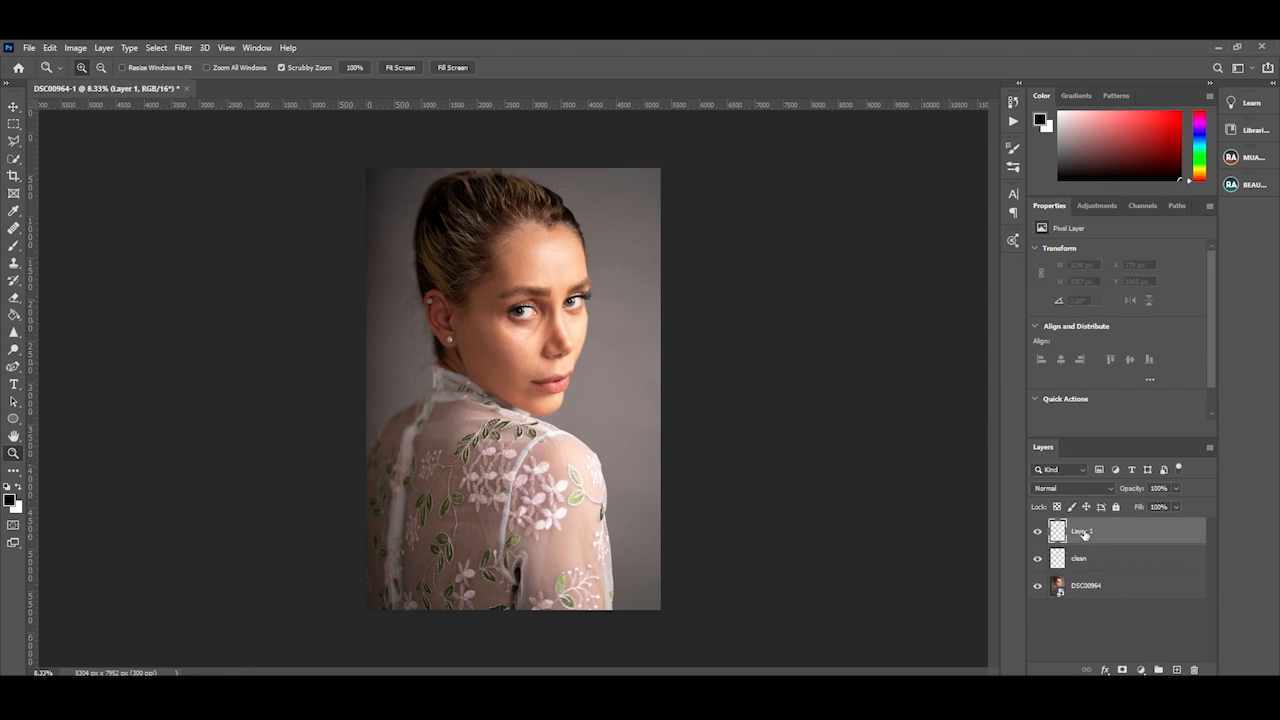
{"action": "left_click", "coordinate": [49, 47]}
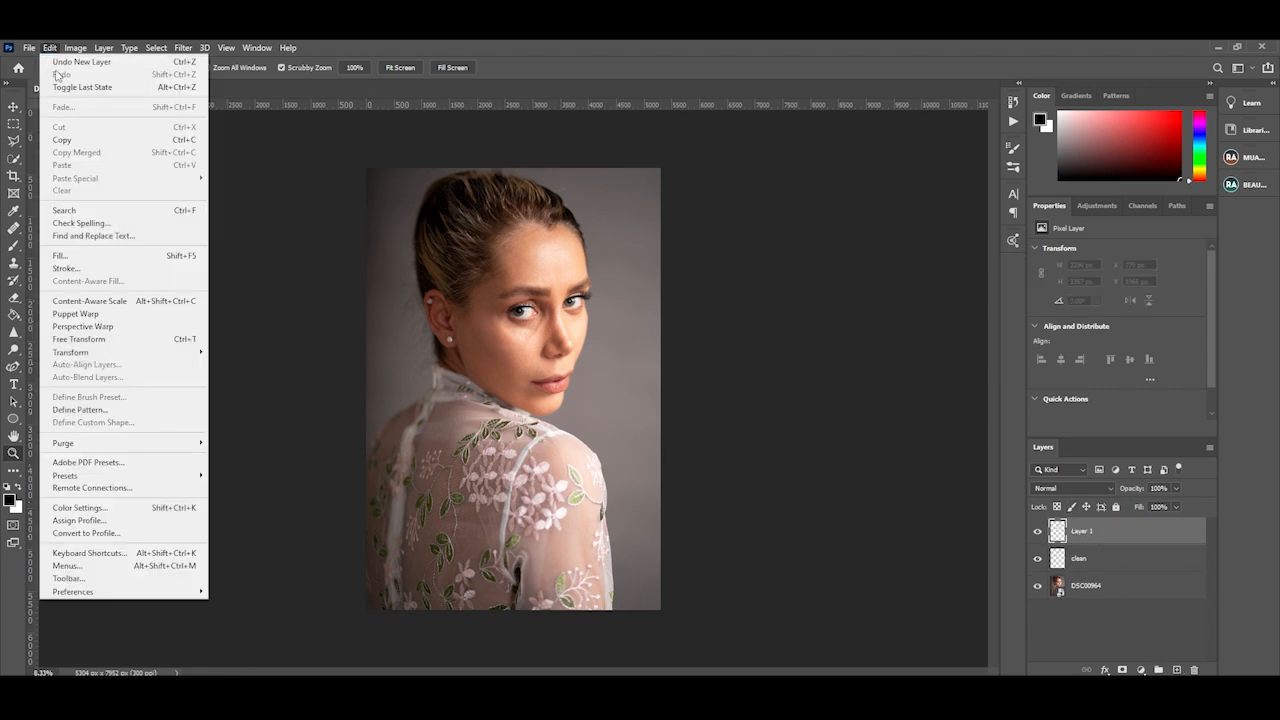
{"action": "left_click", "coordinate": [80, 255]}
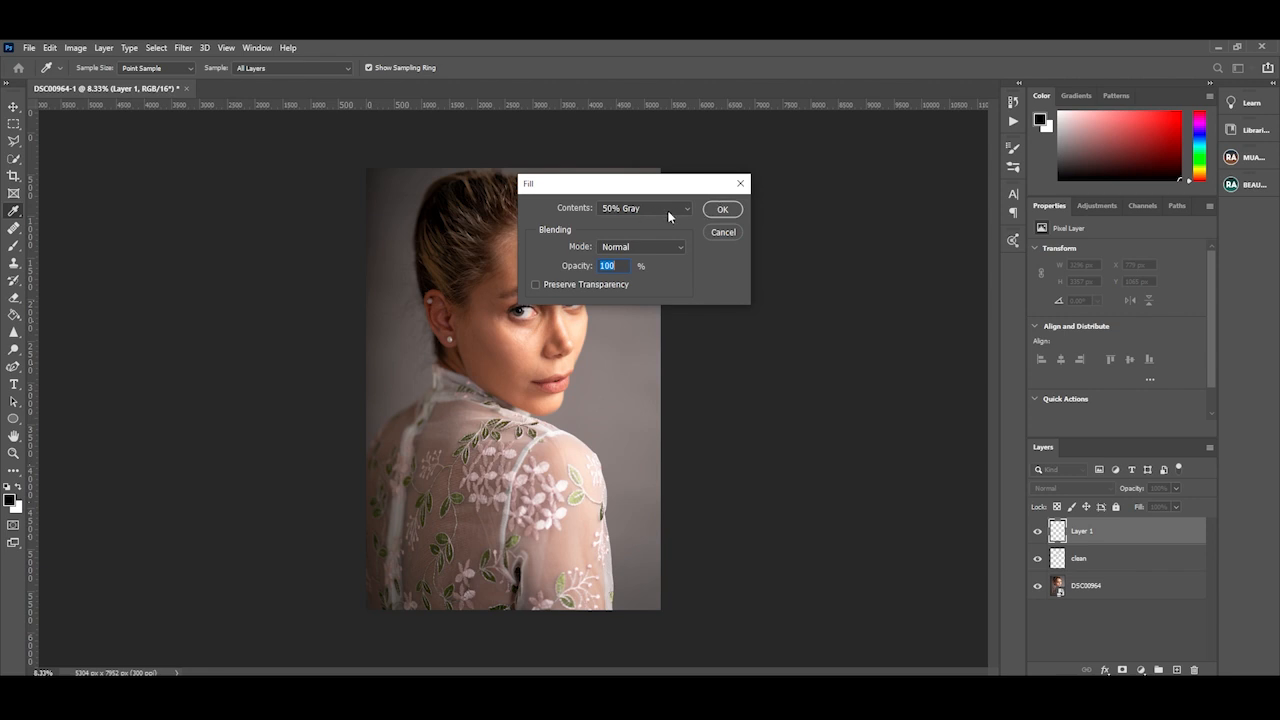
{"action": "left_click", "coordinate": [720, 209]}
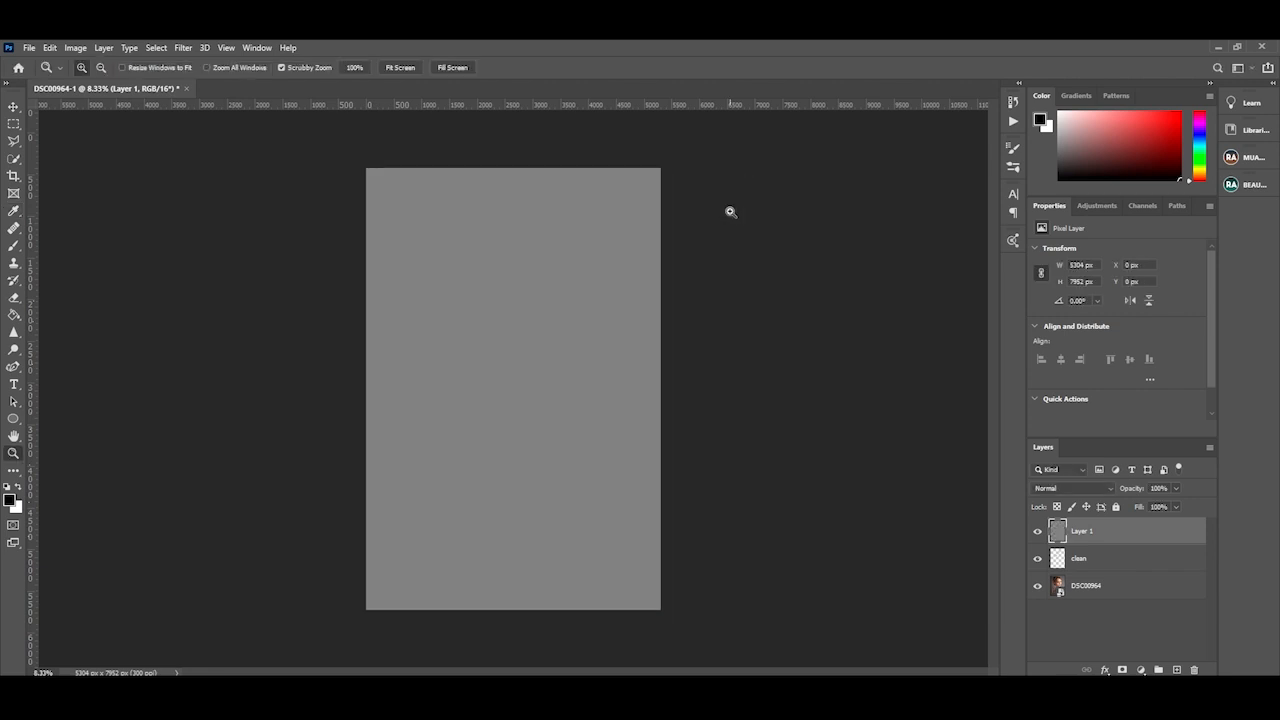
{"action": "left_click", "coordinate": [1105, 488]}
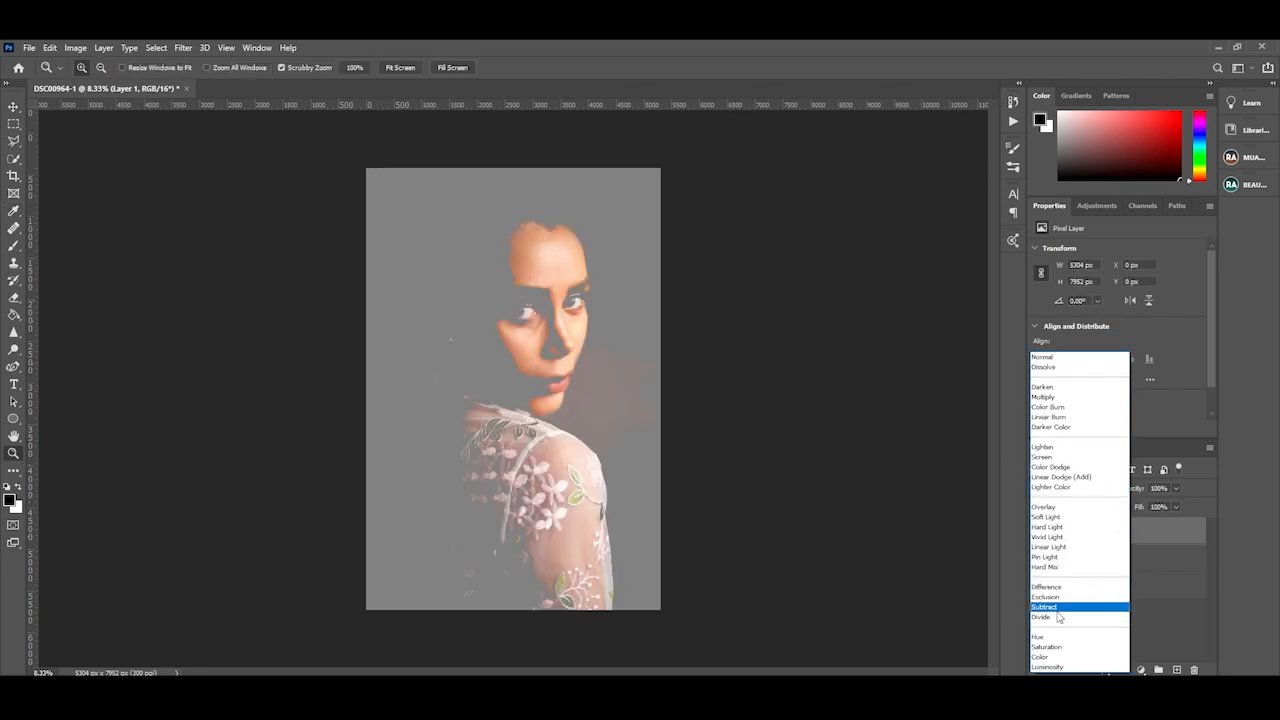
{"action": "left_click", "coordinate": [1047, 658]}
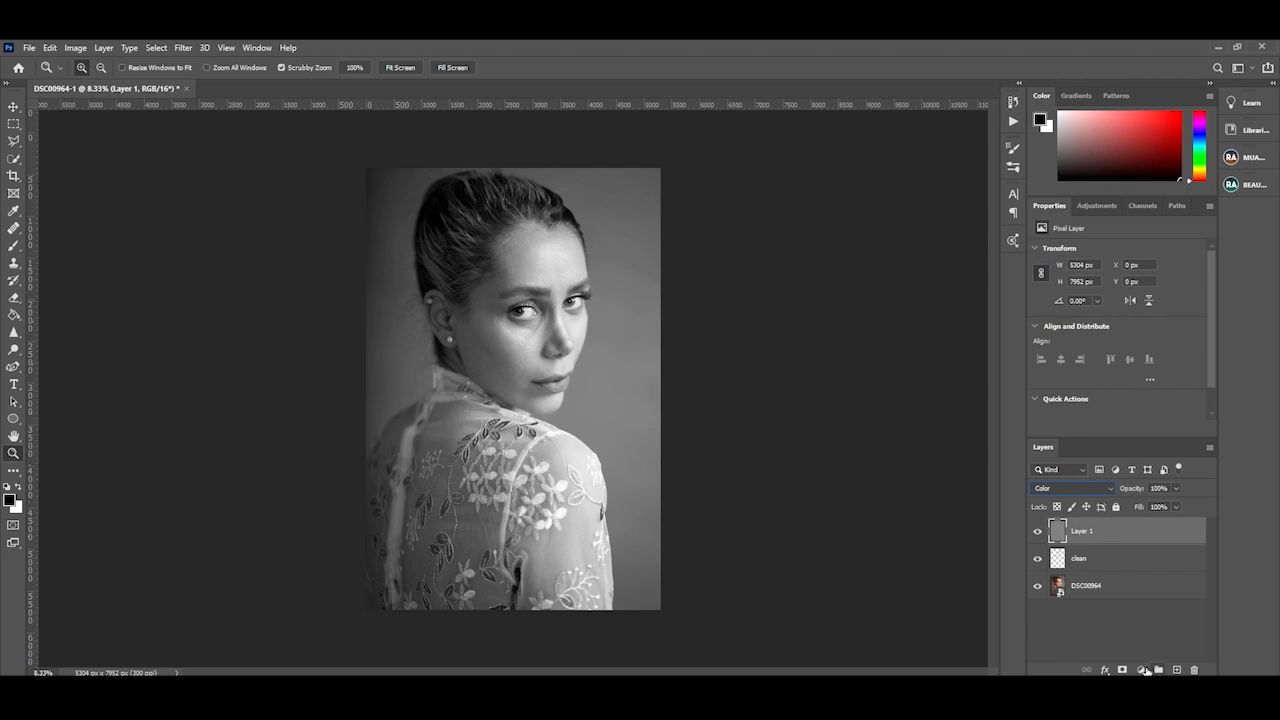
- Add a Curves adjustment layer above the gray layer and pull its shadows and midtones down to darken the portrait
{"action": "left_click", "coordinate": [1141, 669]}
{"action": "left_click", "coordinate": [1161, 500]}
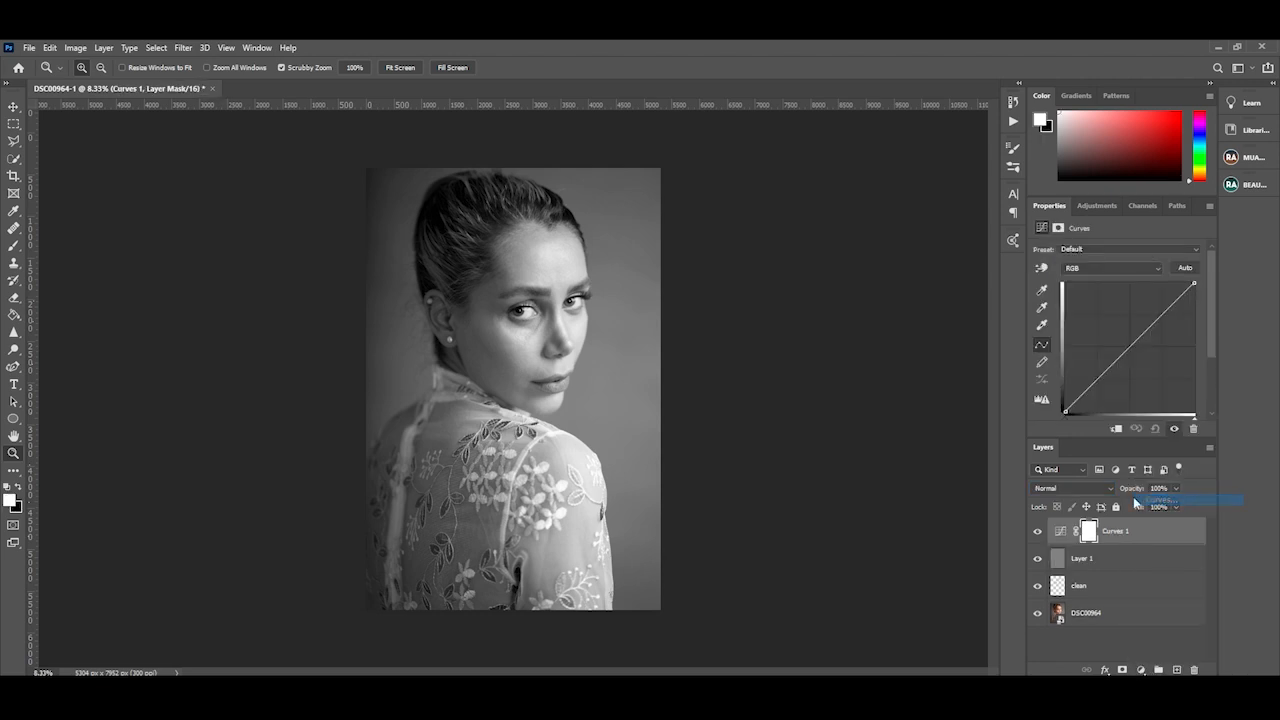
{"action": "left_click_drag", "start_coordinate": [1141, 340], "coordinate": [1114, 383]}
{"action": "left_click", "coordinate": [1117, 378]}
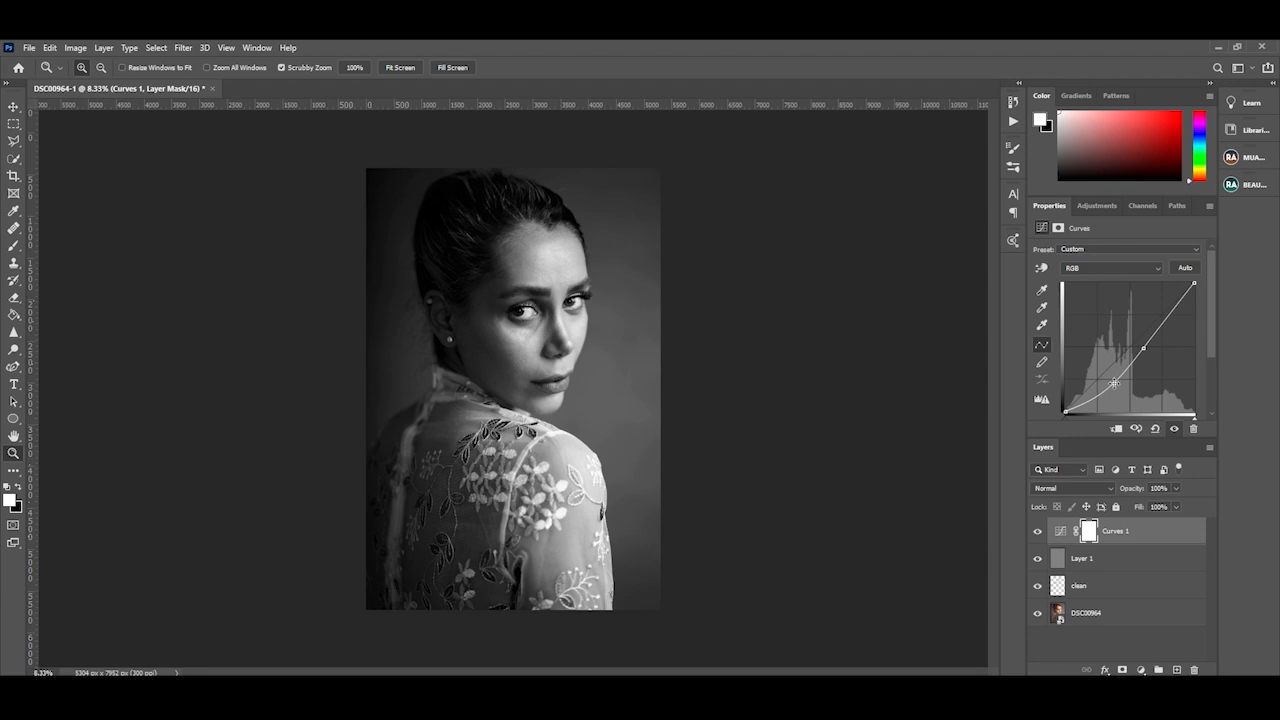
- Group the Curves adjustment and the gray layer together and name the group "helper"
{"action": "left_click", "coordinate": [1125, 572], "text": "shift"}
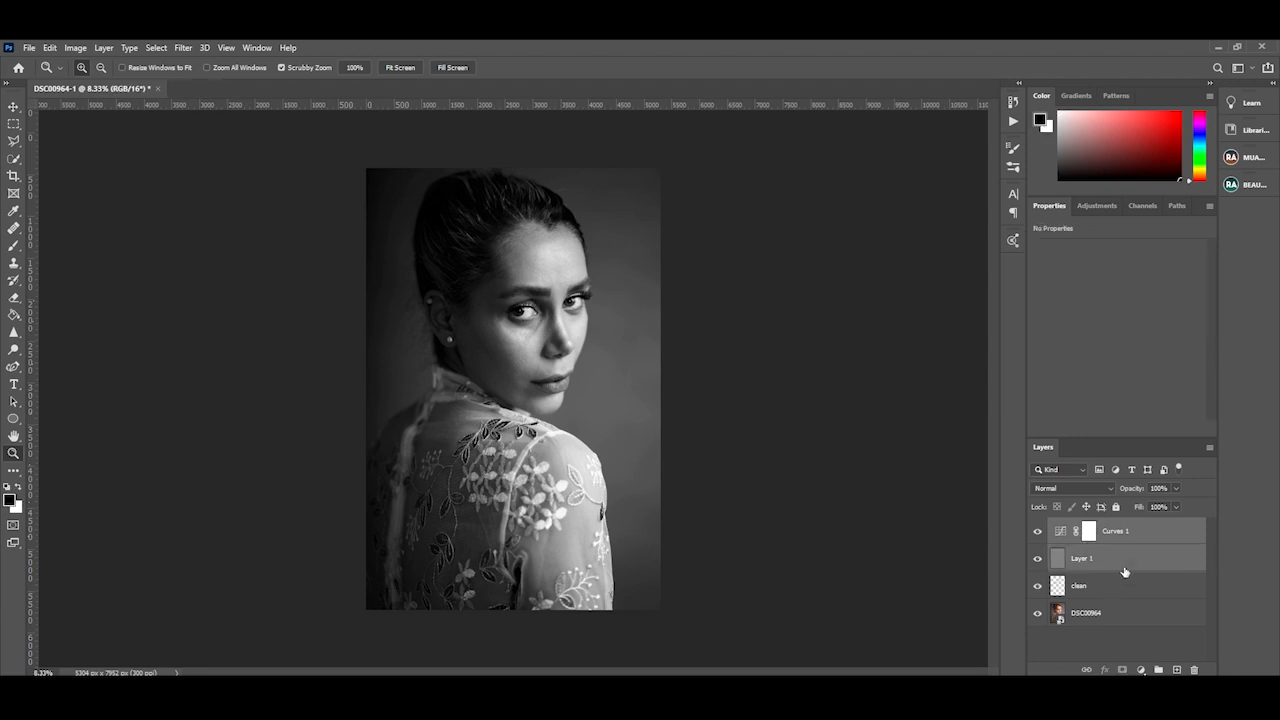
{"action": "left_click", "coordinate": [1157, 669]}
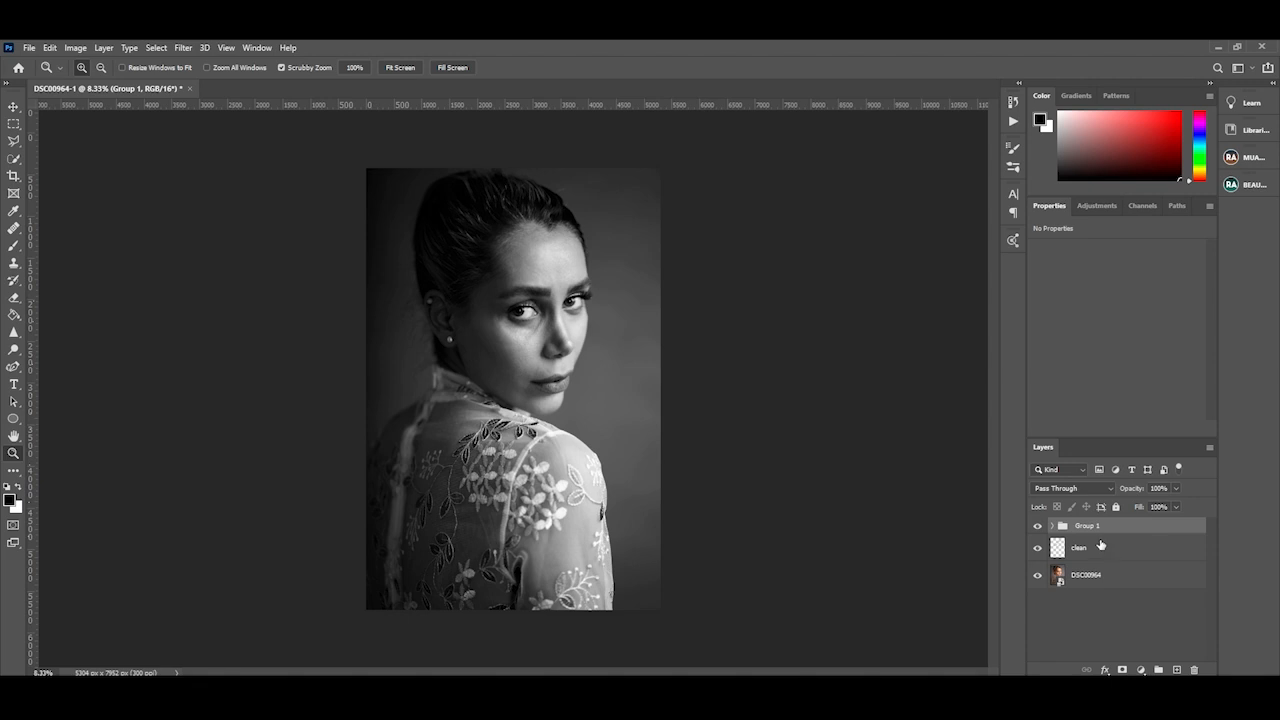
{"action": "double_click", "coordinate": [1087, 526]}
{"action": "type", "text": "N"}
{"action": "key", "text": "Return"}
- Add a darkening Curves layer above the helper group with input 137 and output 103, and invert its mask to black
{"action": "left_click", "coordinate": [1141, 670]}
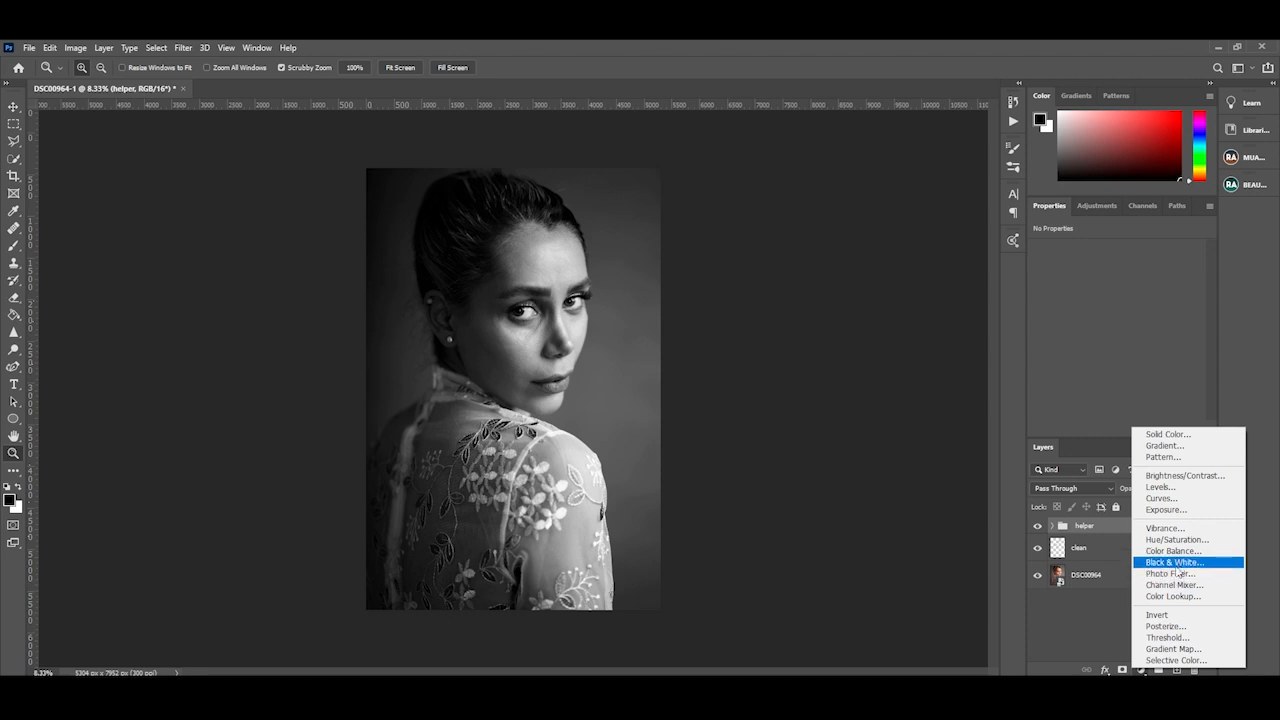
{"action": "left_click", "coordinate": [1178, 499]}
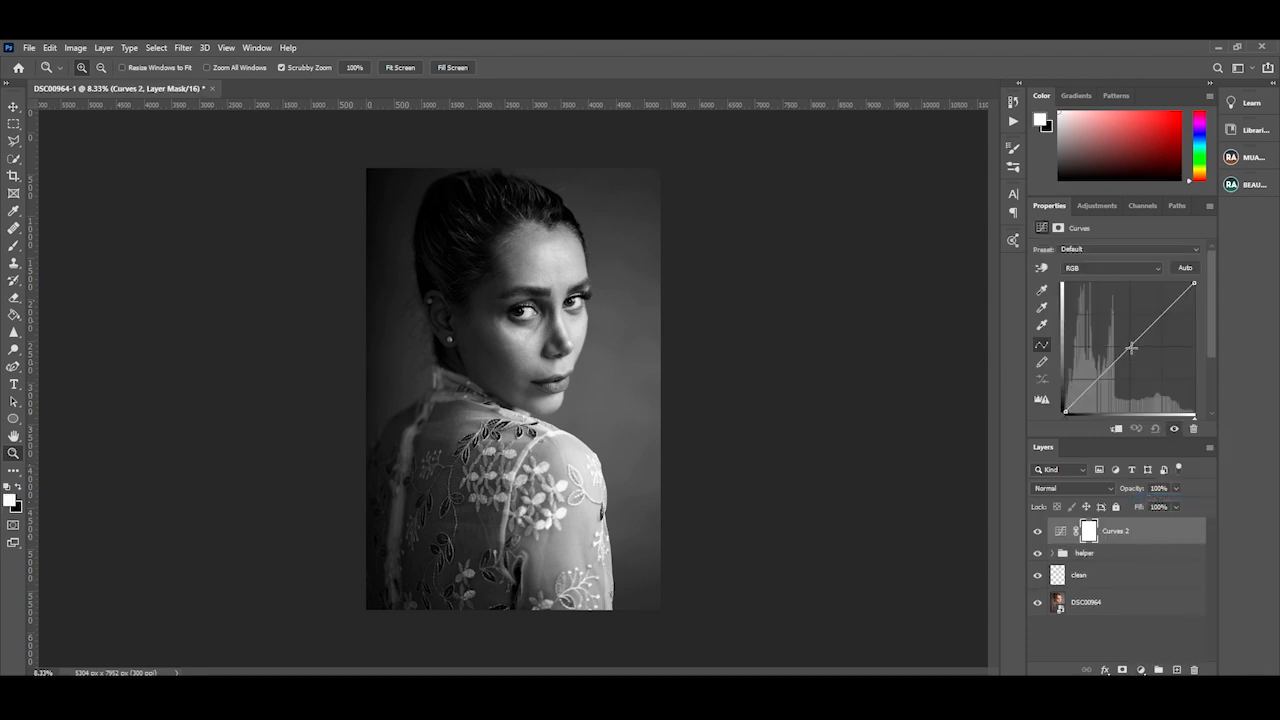
{"action": "left_click_drag", "start_coordinate": [1131, 347], "coordinate": [1136, 358]}
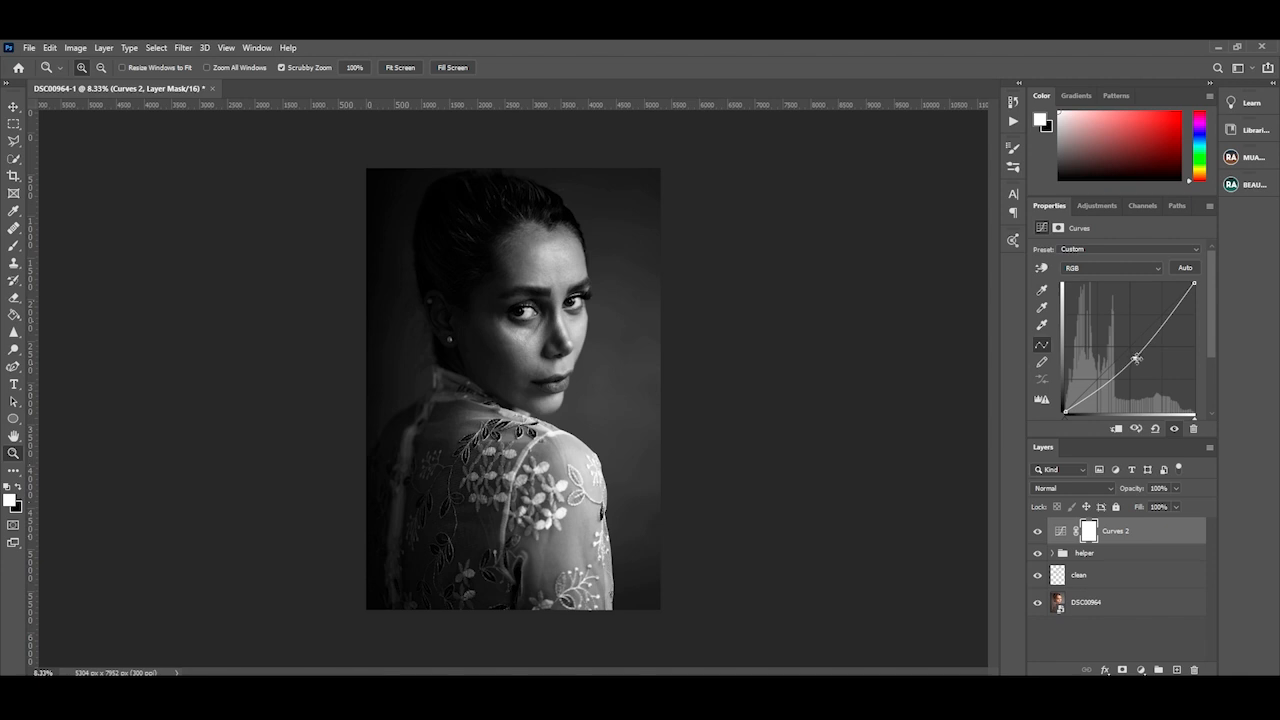
{"action": "scroll", "coordinate": [1154, 371], "scroll_direction": "down", "scroll_amount": 1}
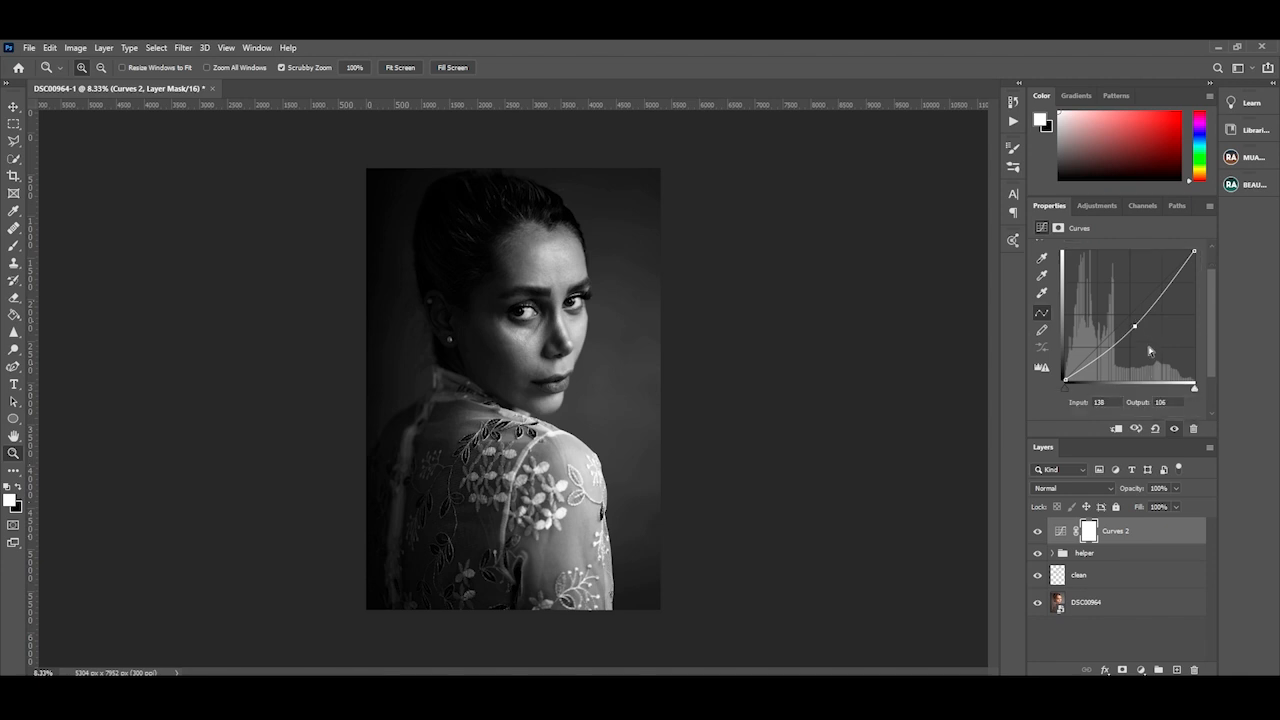
{"action": "left_click_drag", "start_coordinate": [1134, 326], "coordinate": [1132, 326]}
{"action": "key", "text": "ctrl+i"}
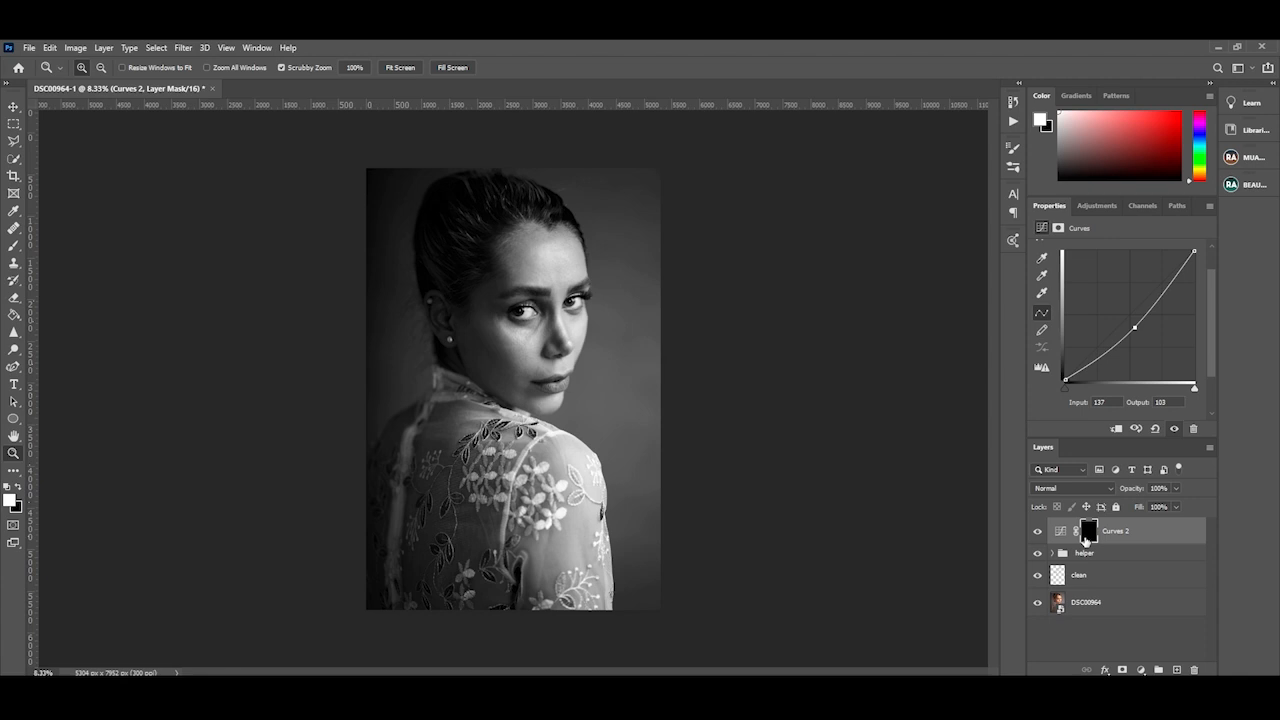
- Add a brightening Curves layer on top with input 112 and output 152, and invert its mask to black
{"action": "left_click", "coordinate": [1141, 669]}
{"action": "left_click", "coordinate": [1160, 497]}
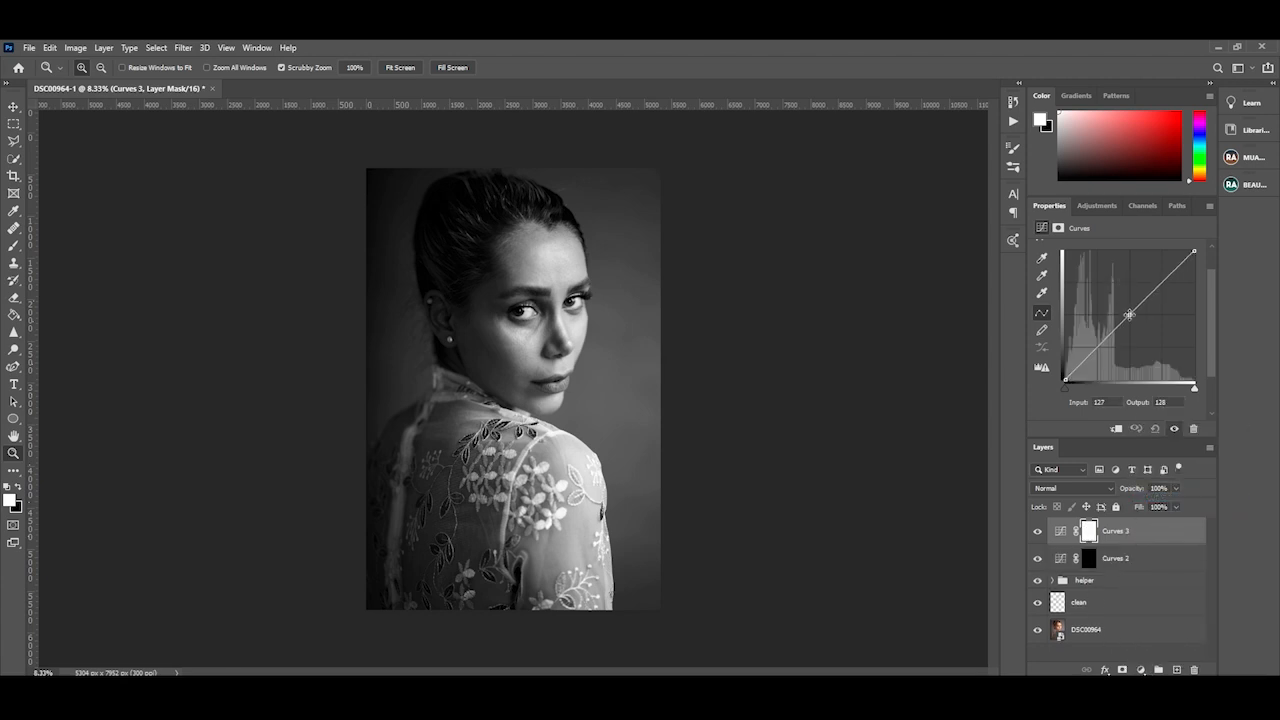
{"action": "left_click_drag", "start_coordinate": [1129, 315], "coordinate": [1122, 302]}
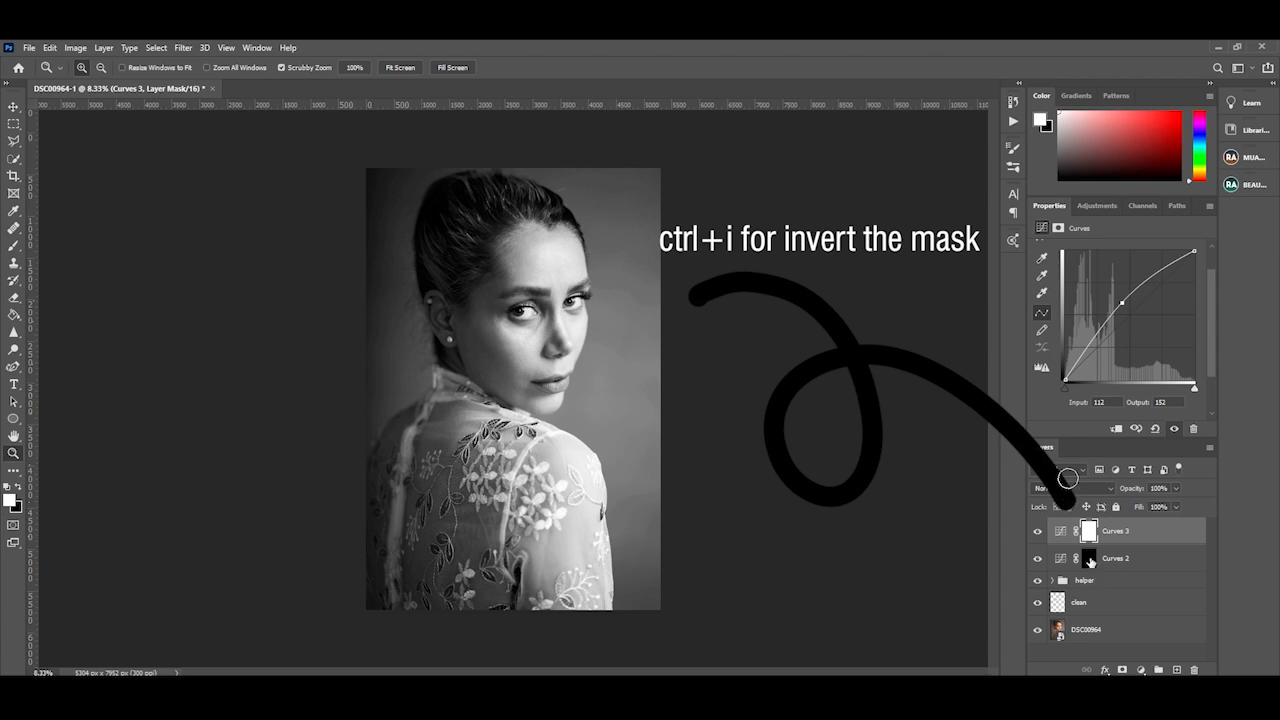
{"action": "key", "text": "ctrl+i"}
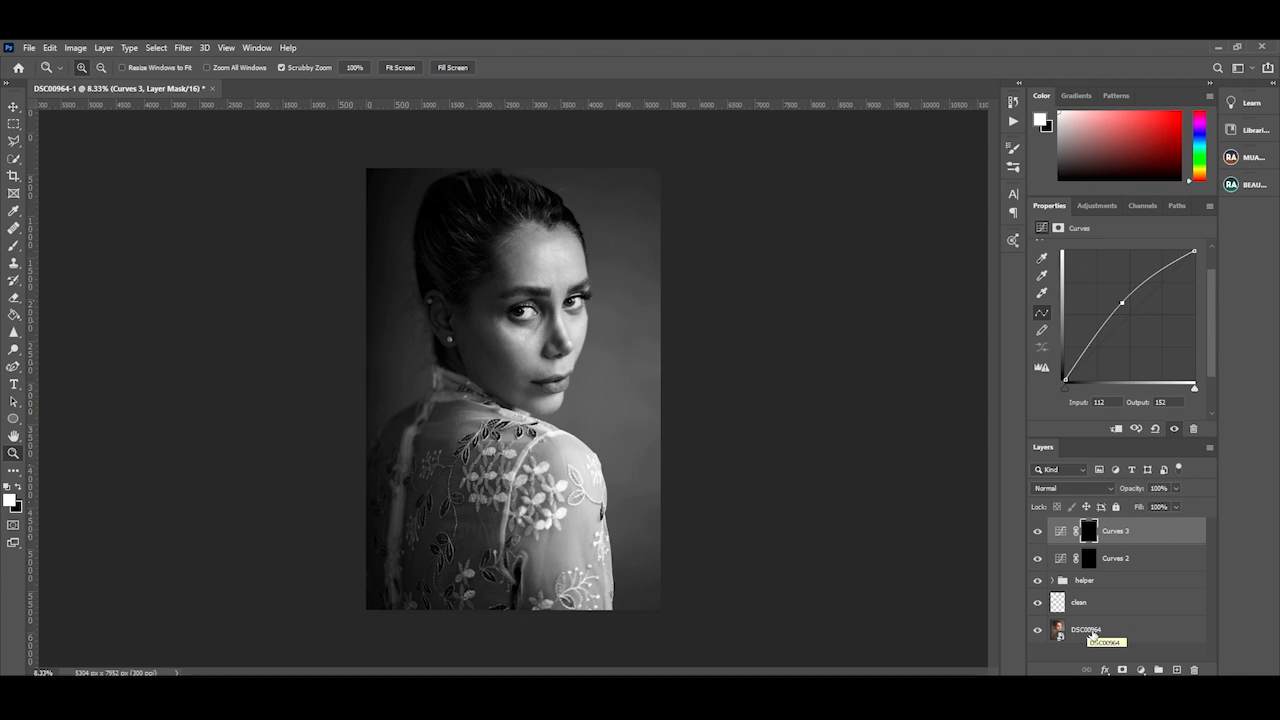
- Rename the brightening Curves layer "dodge" and the darkening Curves layer "burn"
{"action": "left_click", "coordinate": [1152, 562], "text": "shift"}
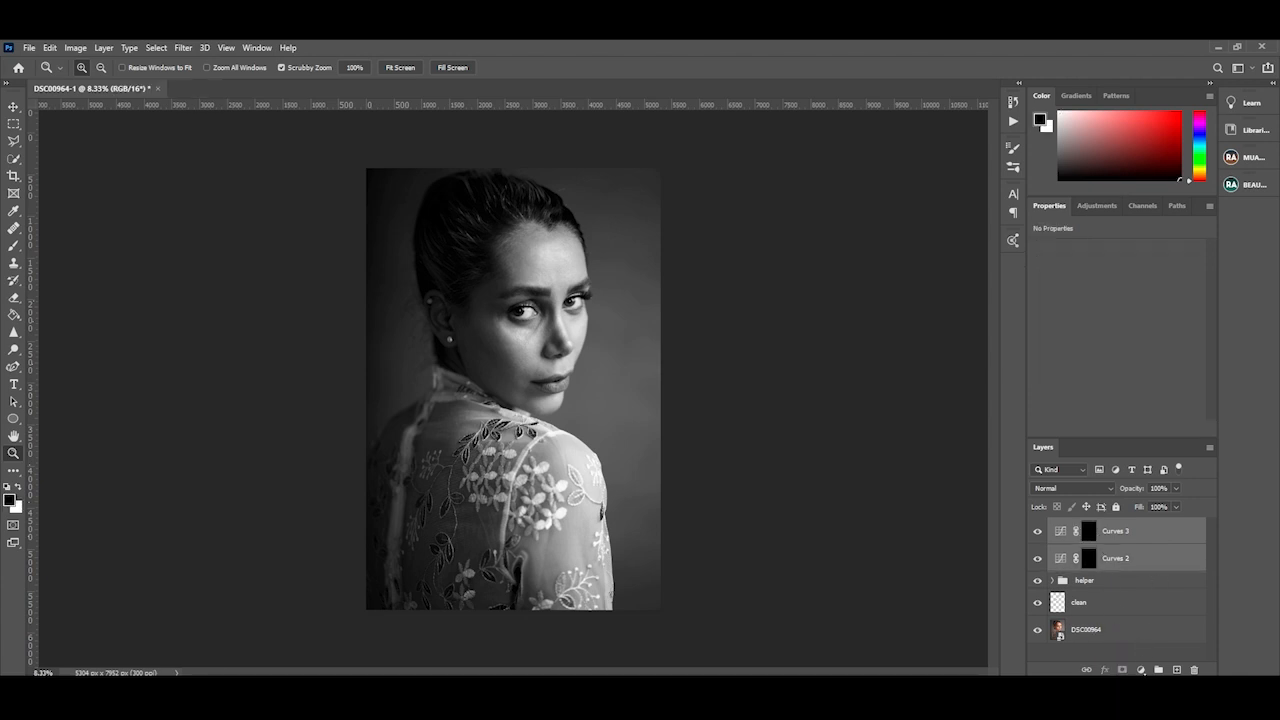
{"action": "double_click", "coordinate": [1116, 531]}
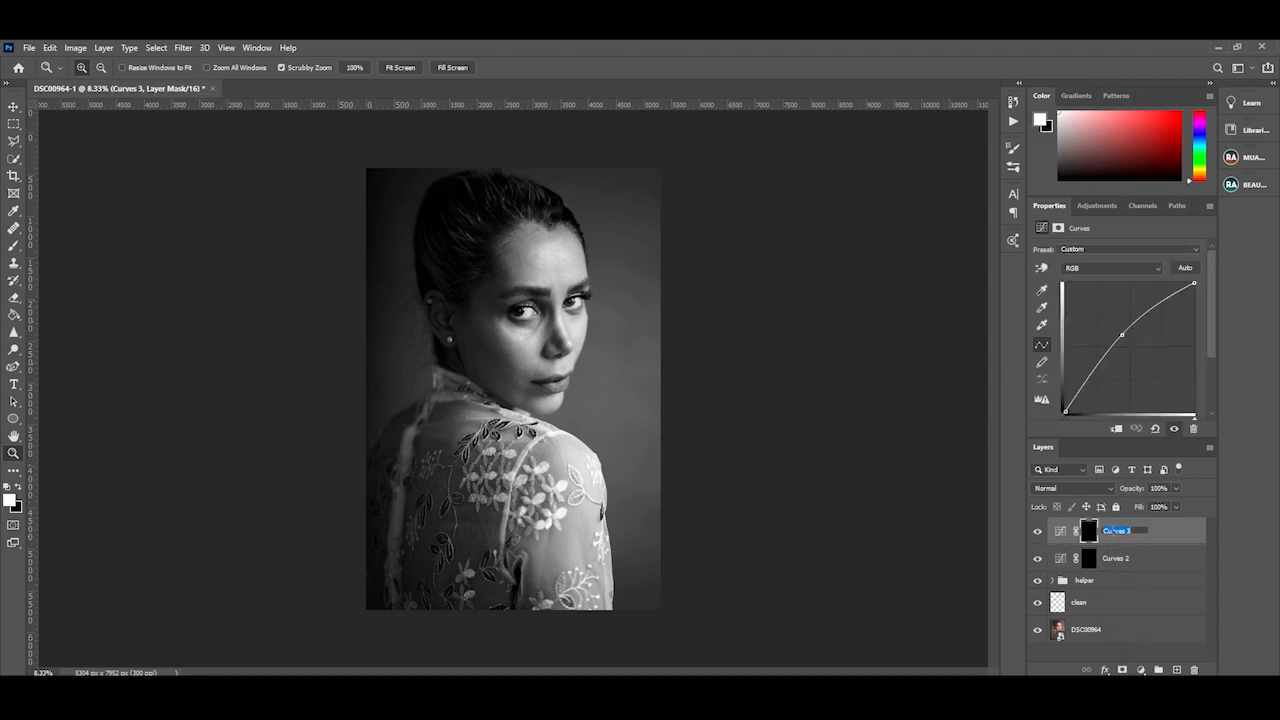
{"action": "type", "text": "dodge"}
{"action": "key", "text": "Return"}
{"action": "double_click", "coordinate": [1118, 558]}
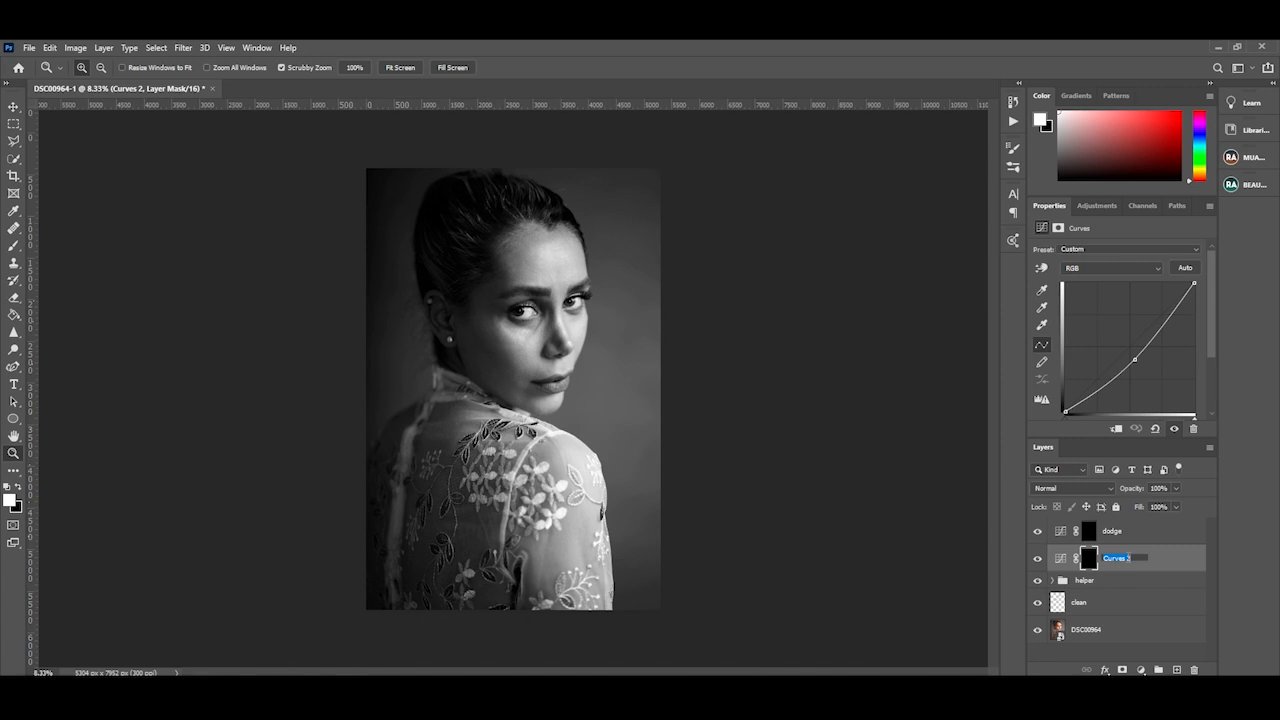
{"action": "type", "text": "burn"}
{"action": "key", "text": "Return"}
{"action": "key", "text": "x"}
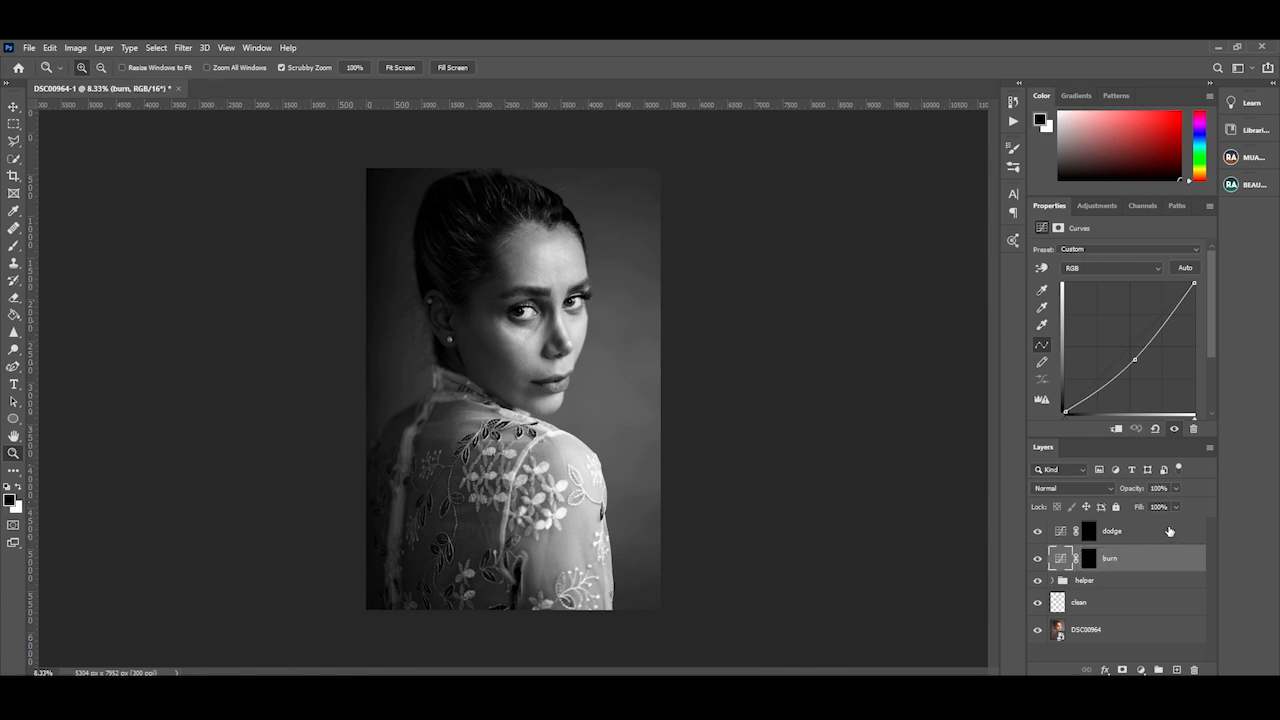
- Group the dodge and burn layers and name the group "dodge and burn global"
{"action": "left_click", "coordinate": [1169, 531], "text": "shift"}
{"action": "key", "text": "ctrl+g"}
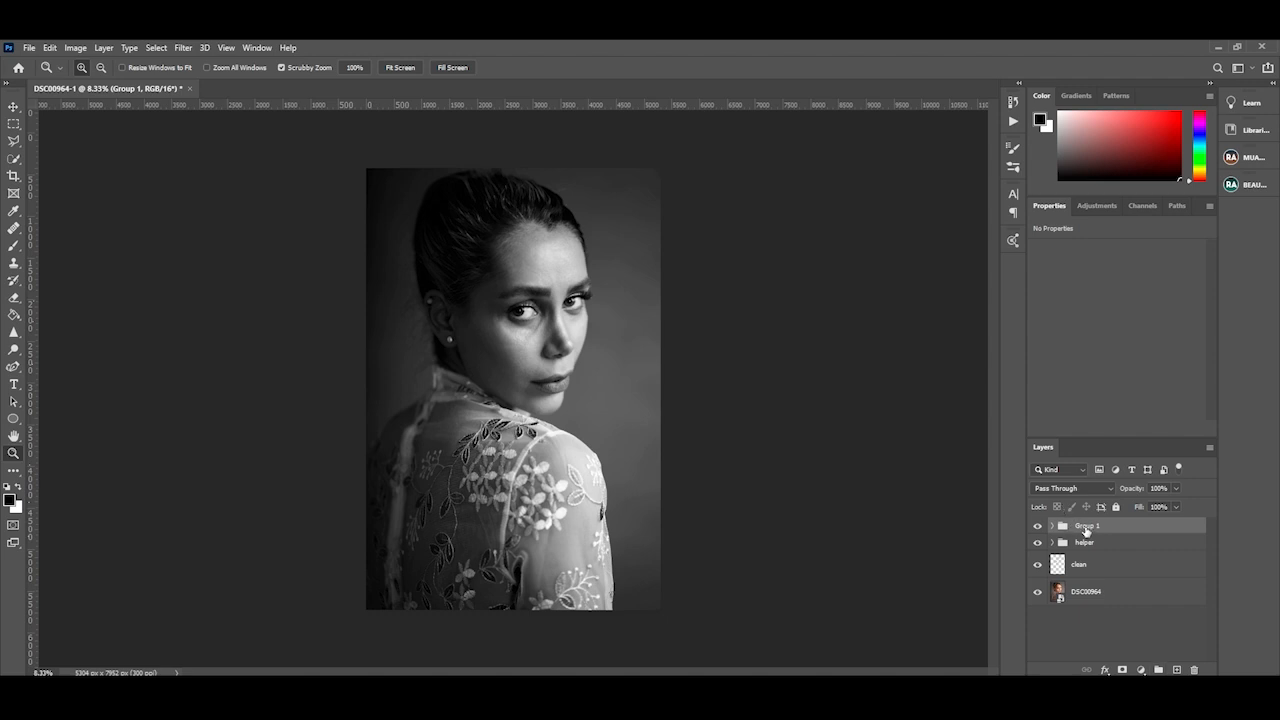
{"action": "double_click", "coordinate": [1087, 525]}
{"action": "type", "text": "dodge and burn old"}
{"action": "key", "text": "Return"}
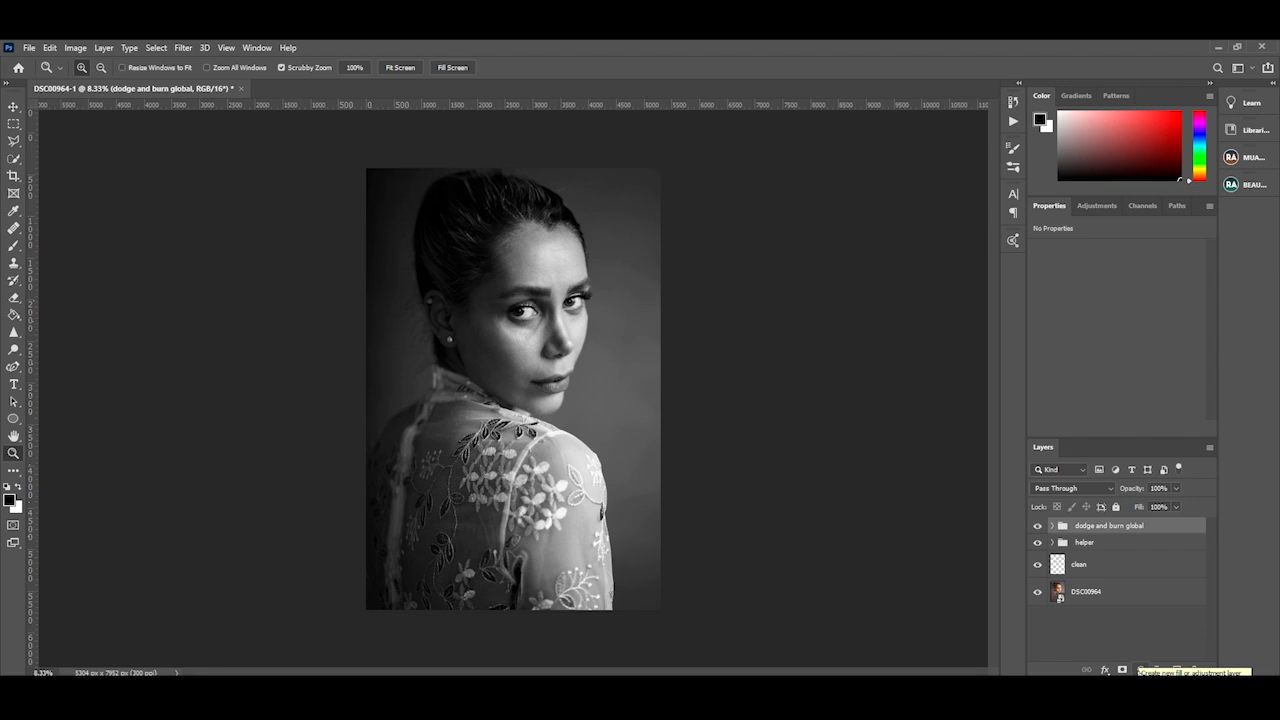
- Add a Curves layer above the dodge and burn global group and raise its midtones from input 117 to output 150
{"action": "left_click", "coordinate": [1141, 669]}
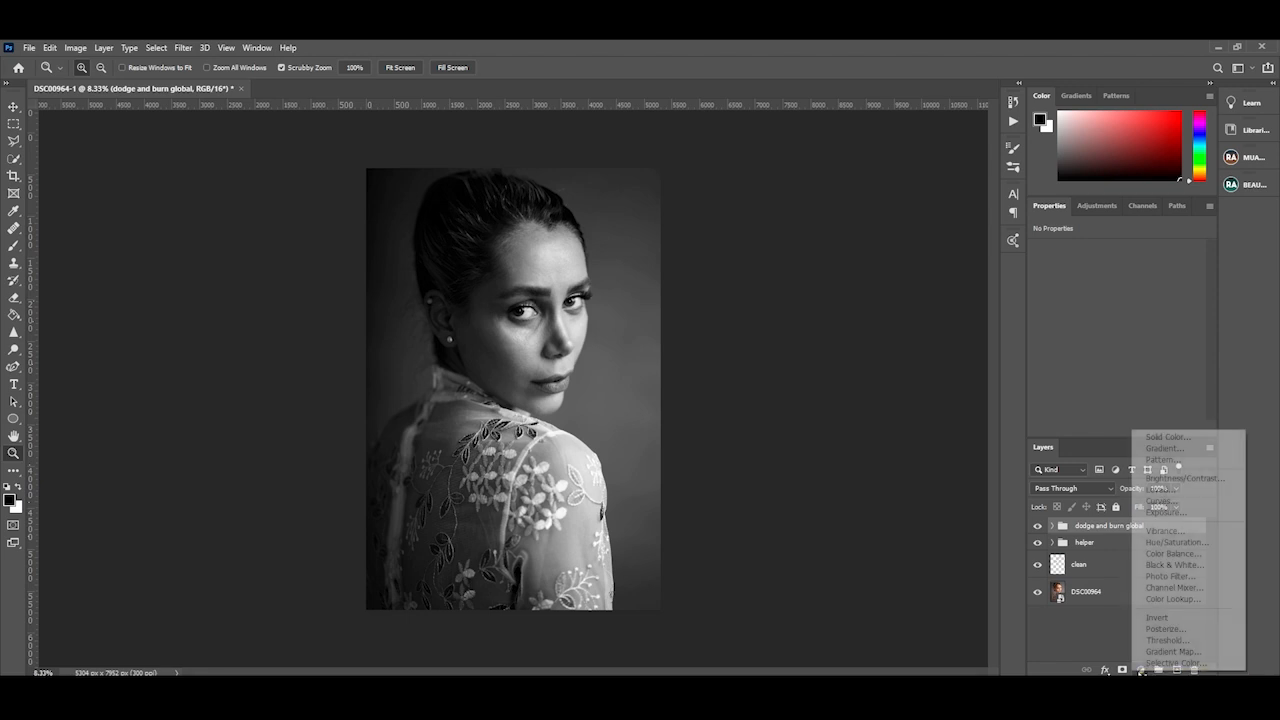
{"action": "left_click", "coordinate": [1182, 502]}
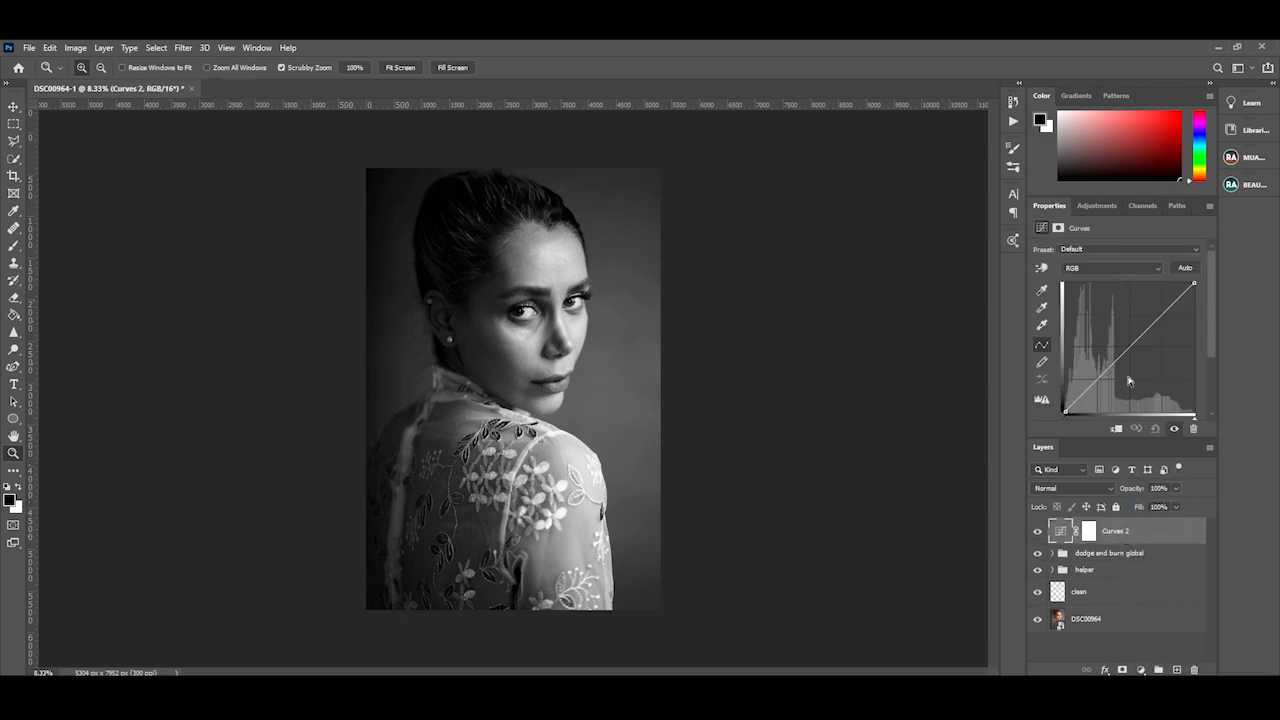
{"action": "left_click_drag", "start_coordinate": [1126, 342], "coordinate": [1125, 335]}
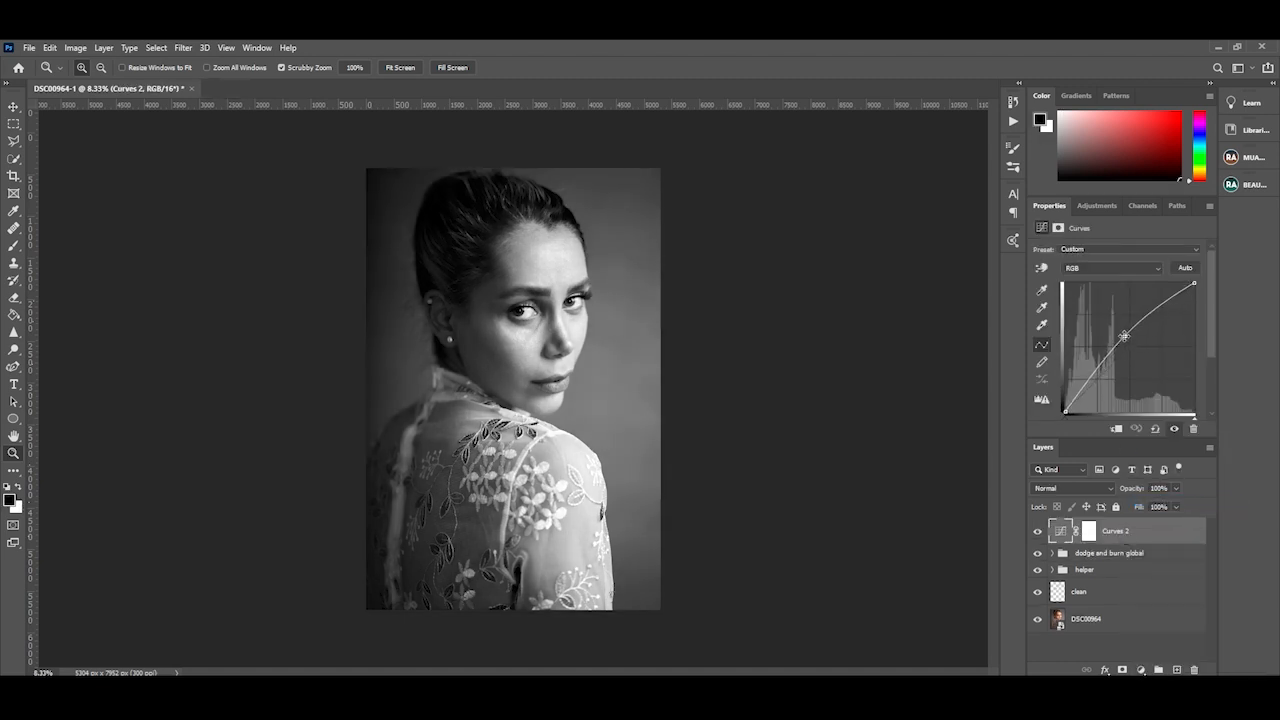
{"action": "scroll", "coordinate": [1141, 366], "scroll_direction": "down", "scroll_amount": 1}
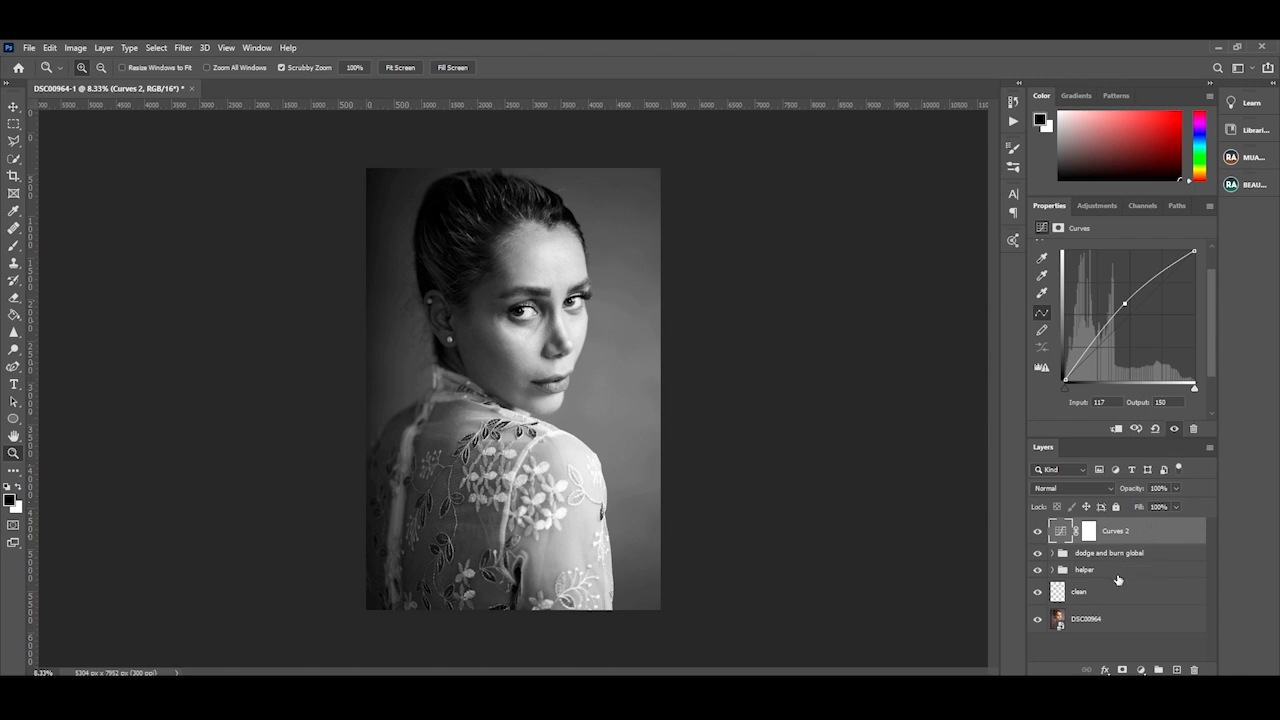
- Rename the new brightening Curves layer "dodge" and invert its mask to black
{"action": "double_click", "coordinate": [1119, 530]}
{"action": "type", "text": "dodge"}
{"action": "key", "text": "Return"}
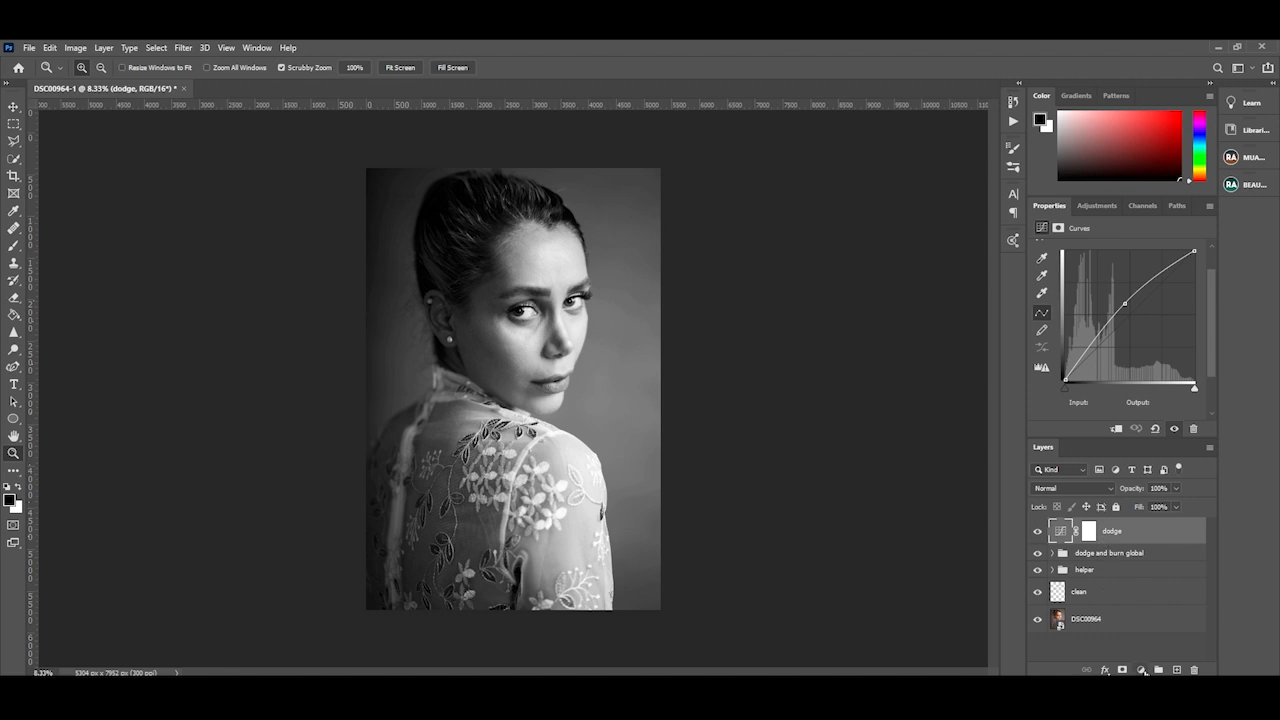
{"action": "left_click", "coordinate": [1089, 535]}
{"action": "key", "text": "ctrl+i"}
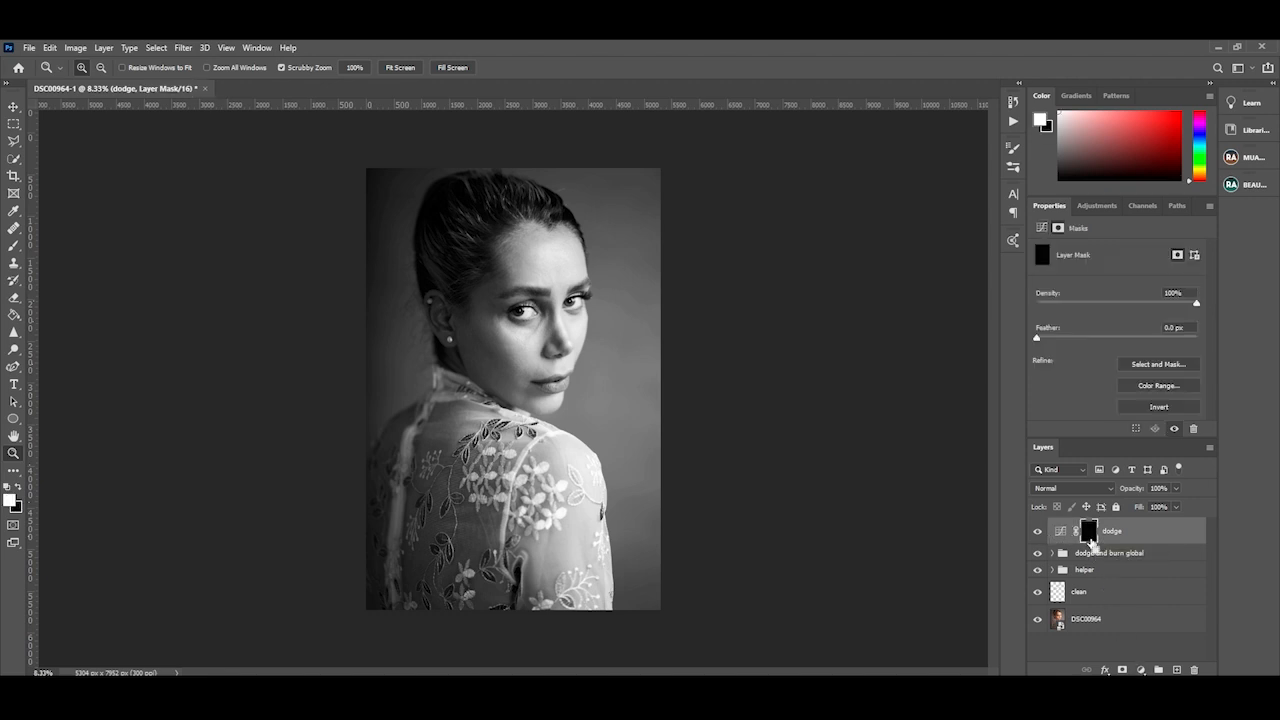
- Add another Curves layer above the new dodge layer and pull its midtones slightly down to darken the image
{"action": "left_click", "coordinate": [1140, 669]}
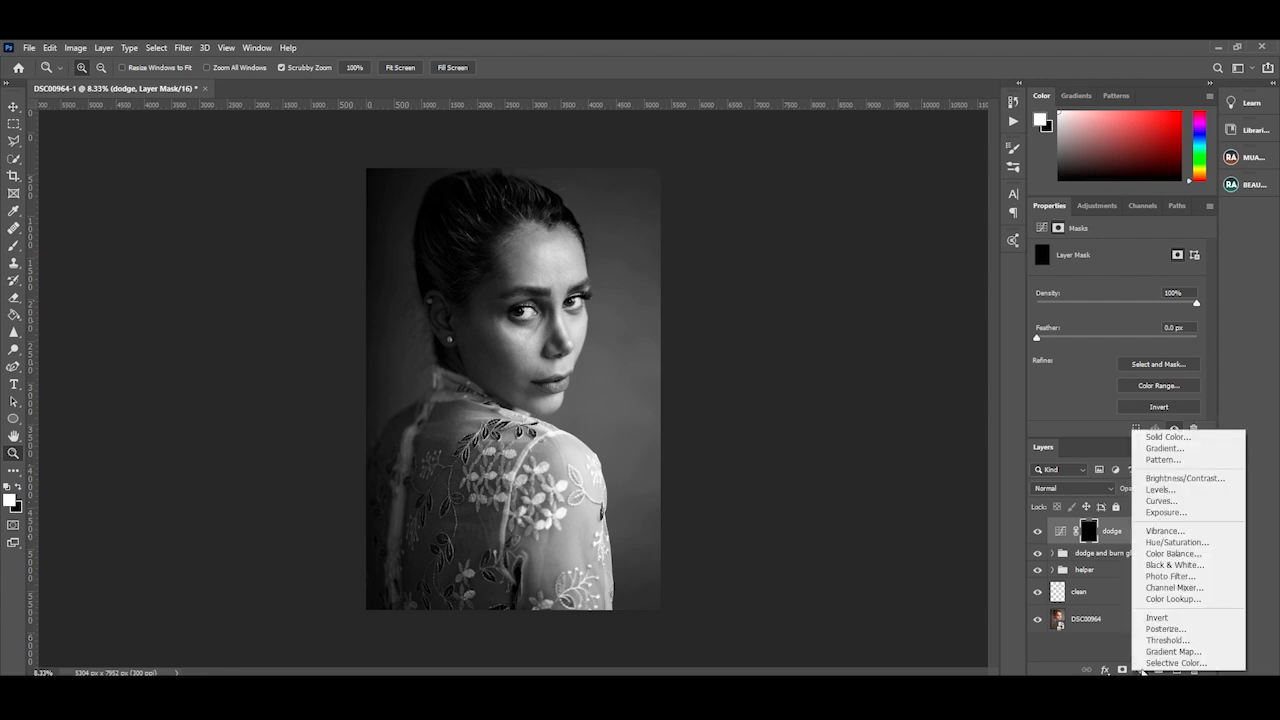
{"action": "left_click", "coordinate": [1158, 502]}
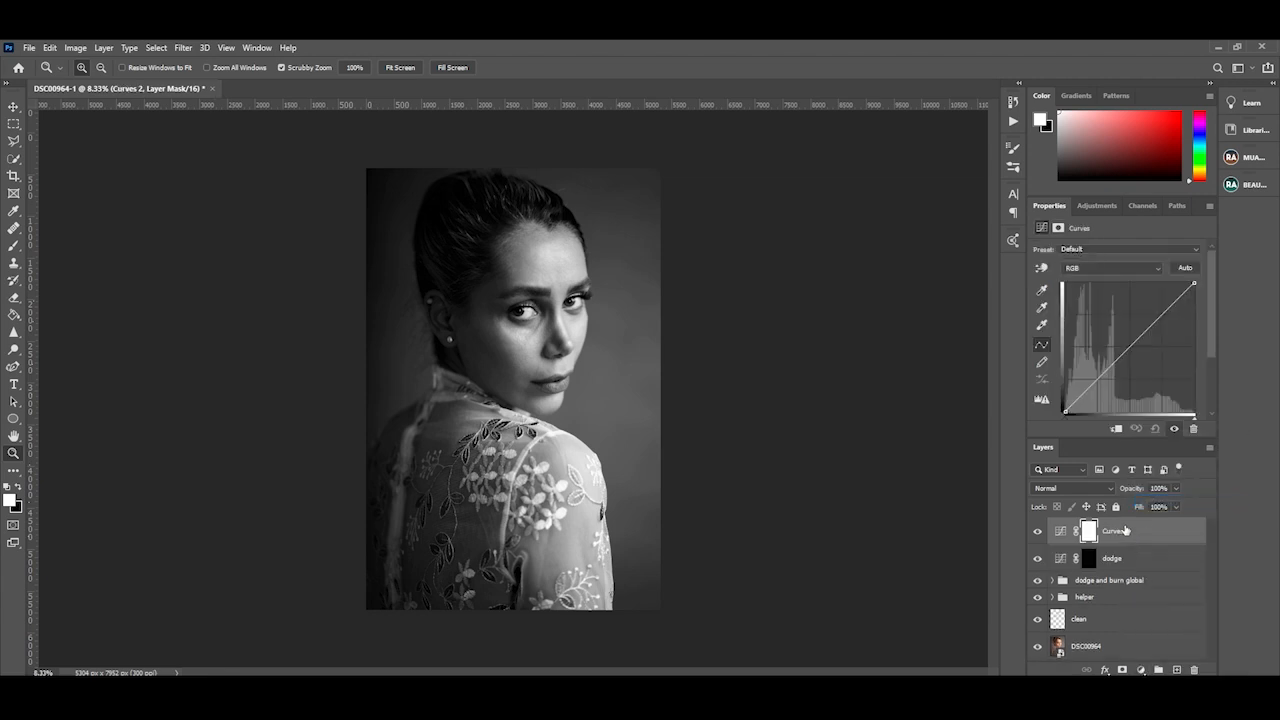
{"action": "left_click_drag", "start_coordinate": [1133, 345], "coordinate": [1134, 356]}
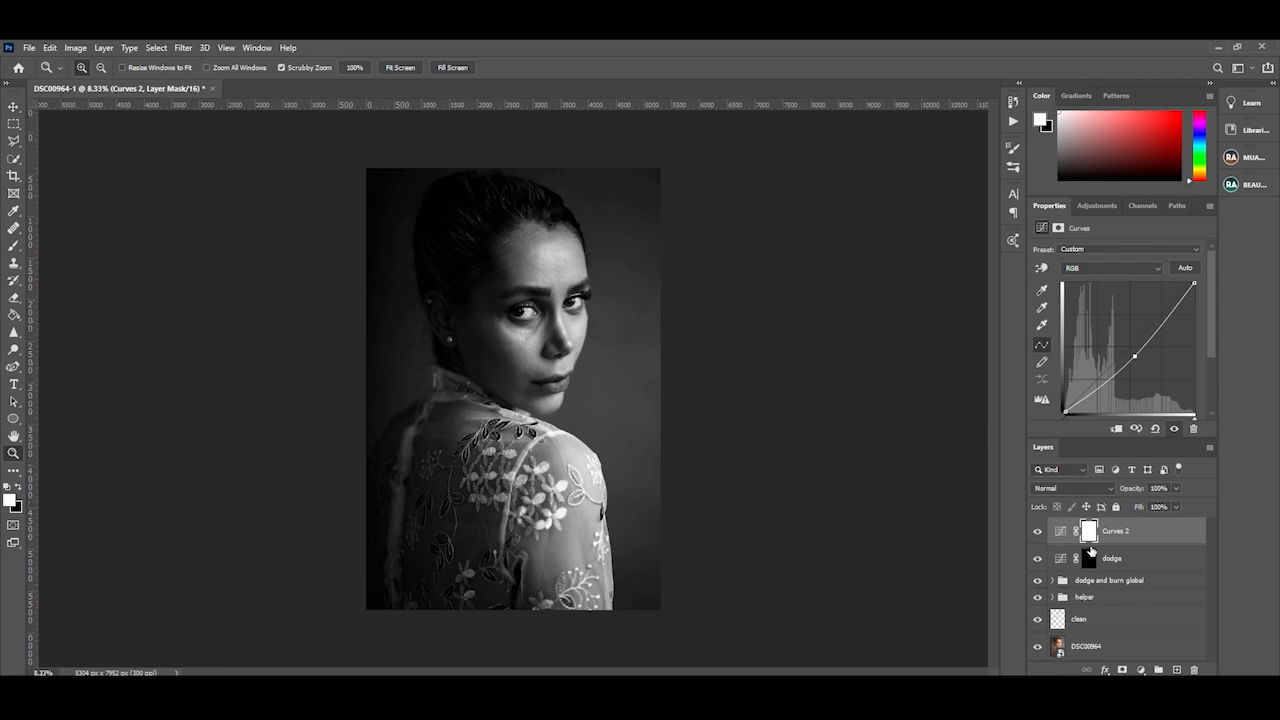
- Invert the new darkening Curves layer's mask to black and rename the layer "burn"
{"action": "key", "text": "ctrl+i"}
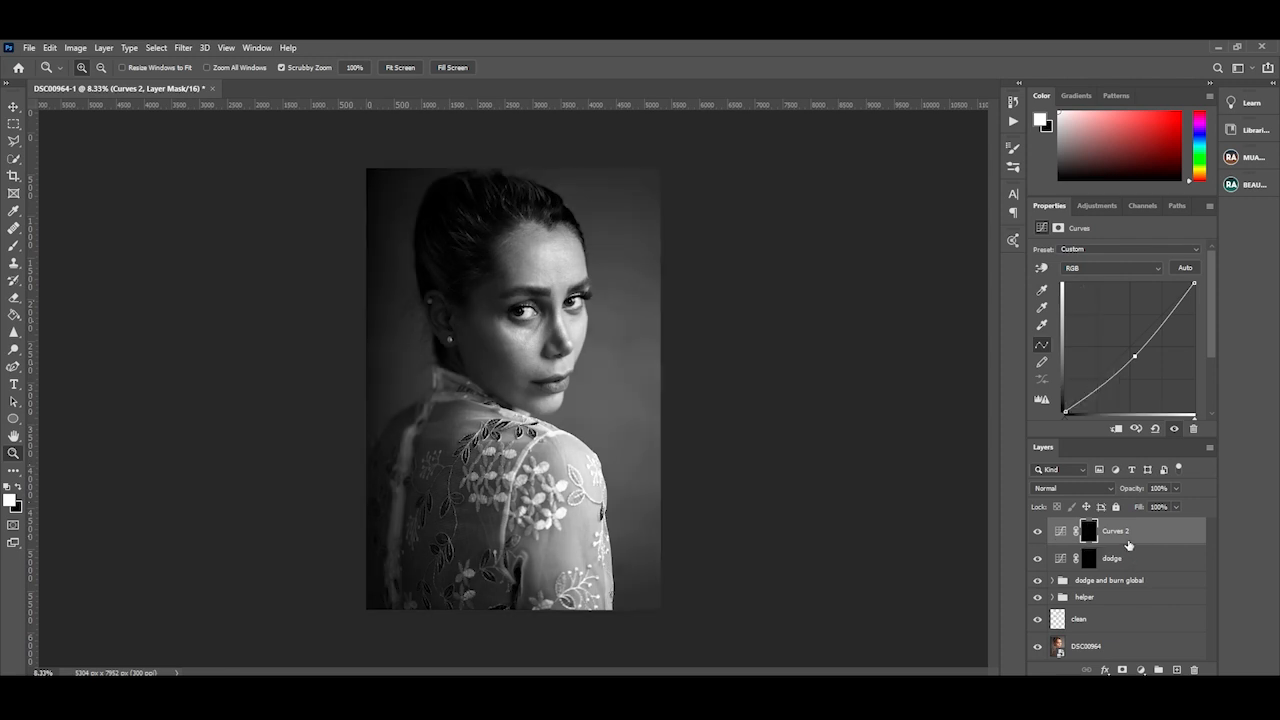
{"action": "double_click", "coordinate": [1124, 532]}
{"action": "type", "text": "burn"}
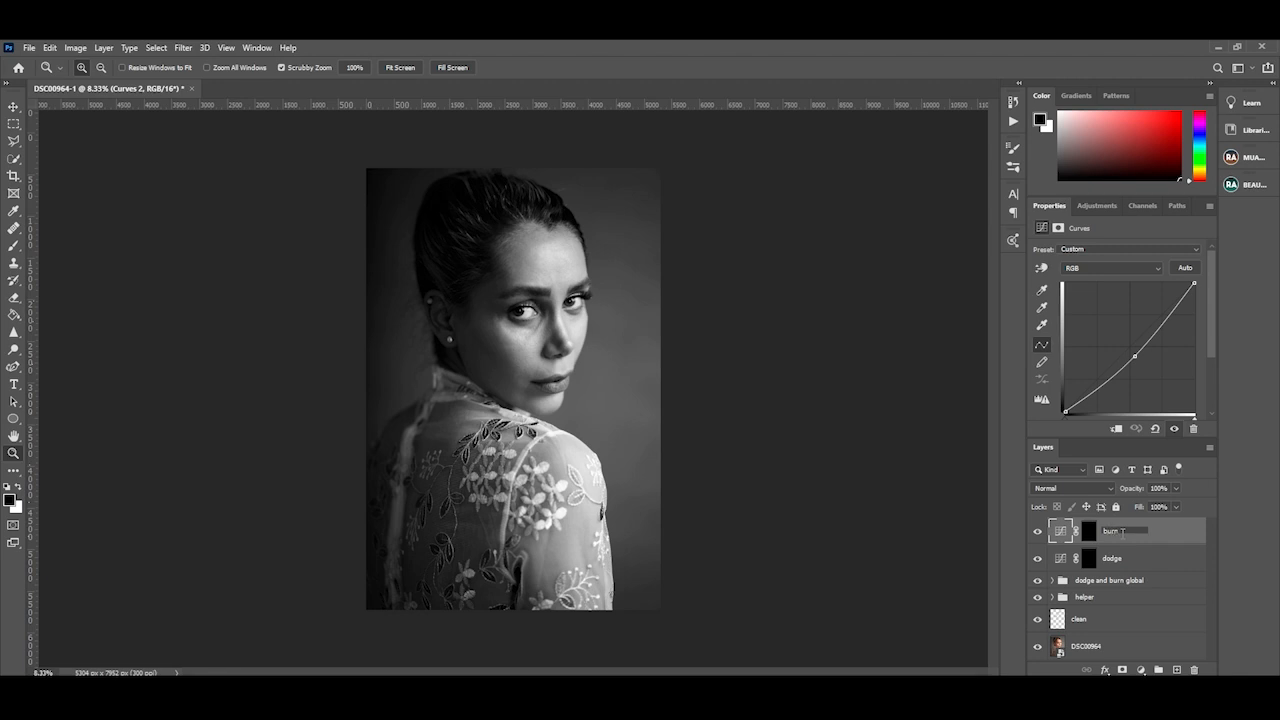
{"action": "key", "text": "Return"}
- Group the top dodge and burn Curves layers and name the group "dodge and burn contur"
{"action": "left_click", "coordinate": [1137, 566], "text": "shift"}
{"action": "left_click", "coordinate": [1159, 669]}
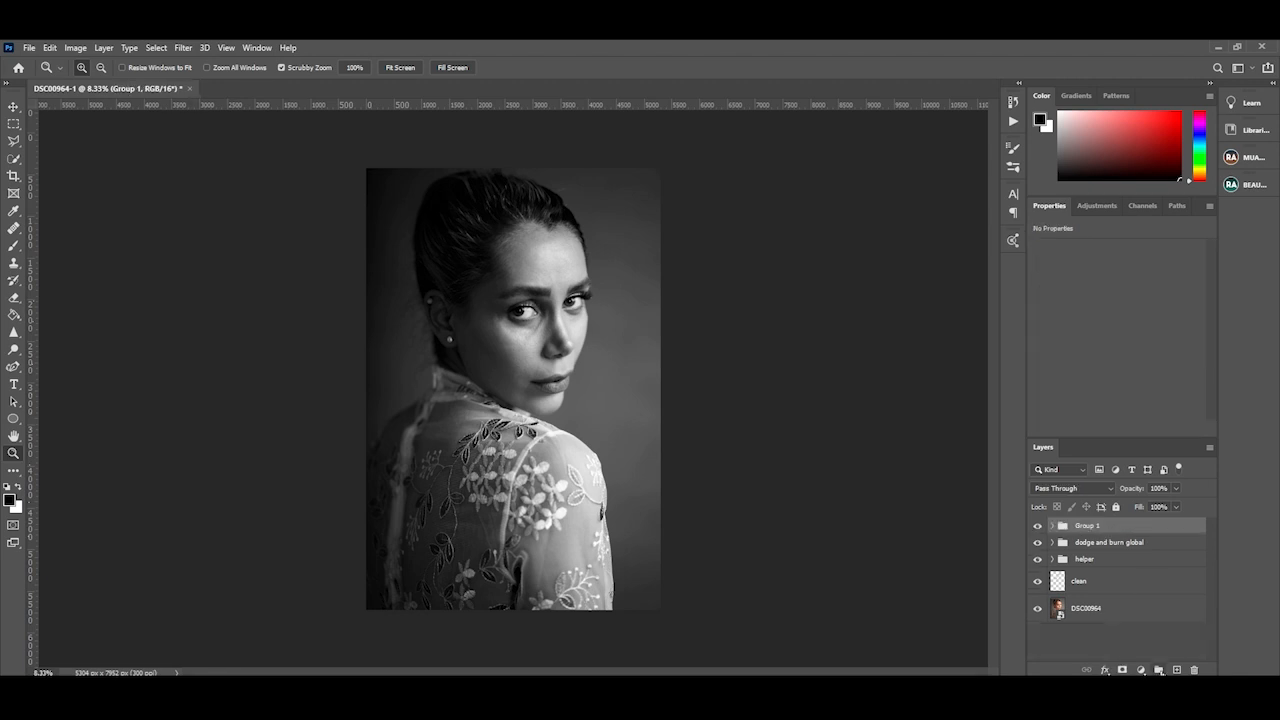
{"action": "double_click", "coordinate": [1085, 527]}
{"action": "type", "text": "dodge and burn contur"}
{"action": "key", "text": "Return"}
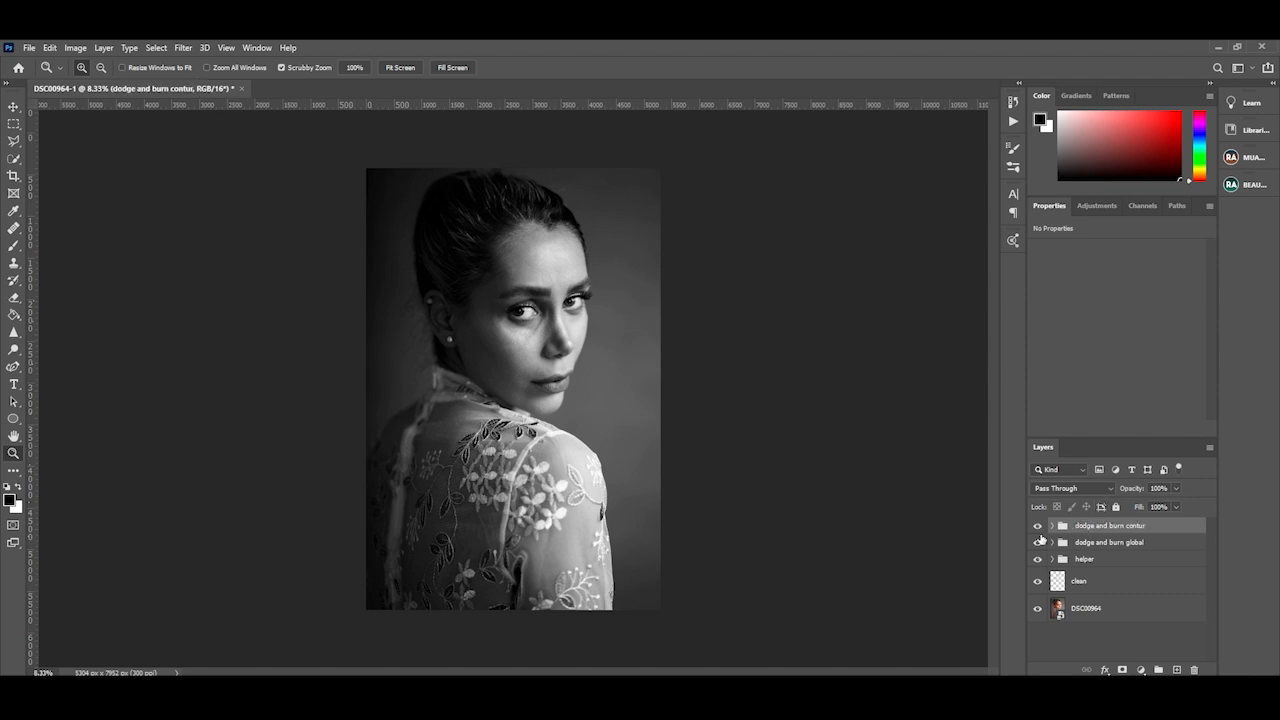
- Select the dodge layer's mask in the dodge and burn global group and set the Brush flow to 1%
{"action": "left_click", "coordinate": [1052, 542]}
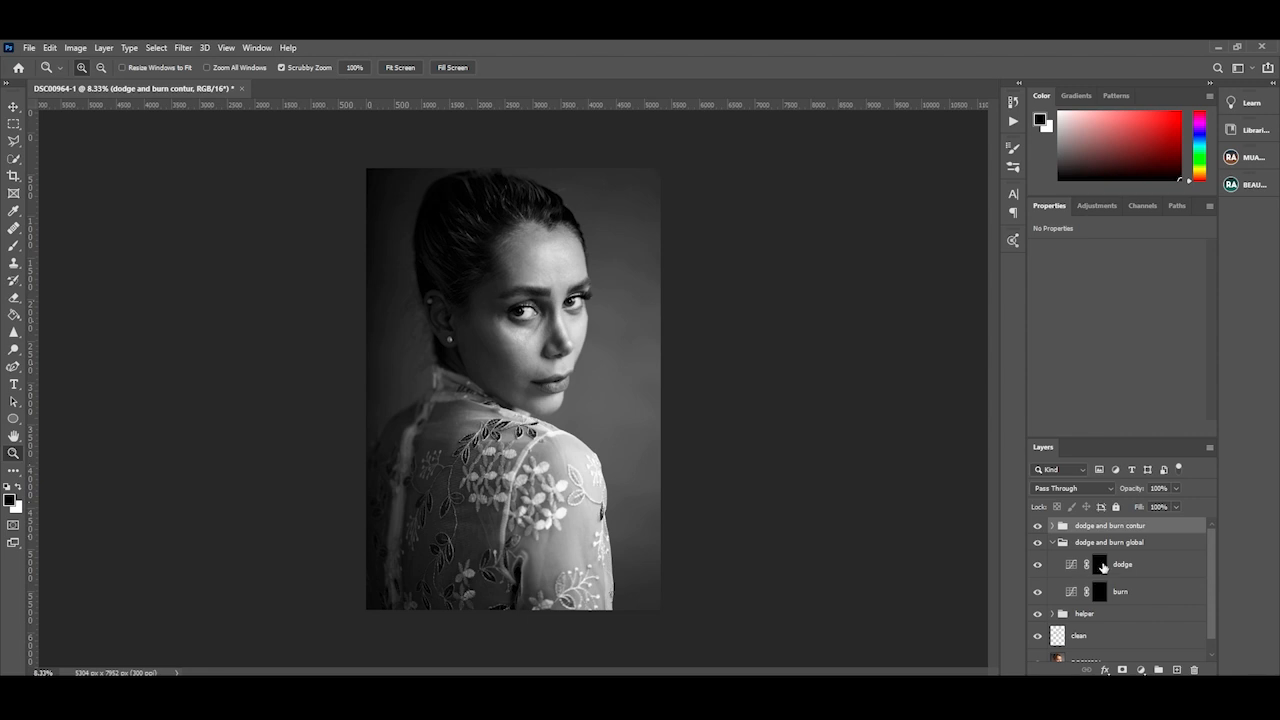
{"action": "left_click", "coordinate": [1100, 566]}
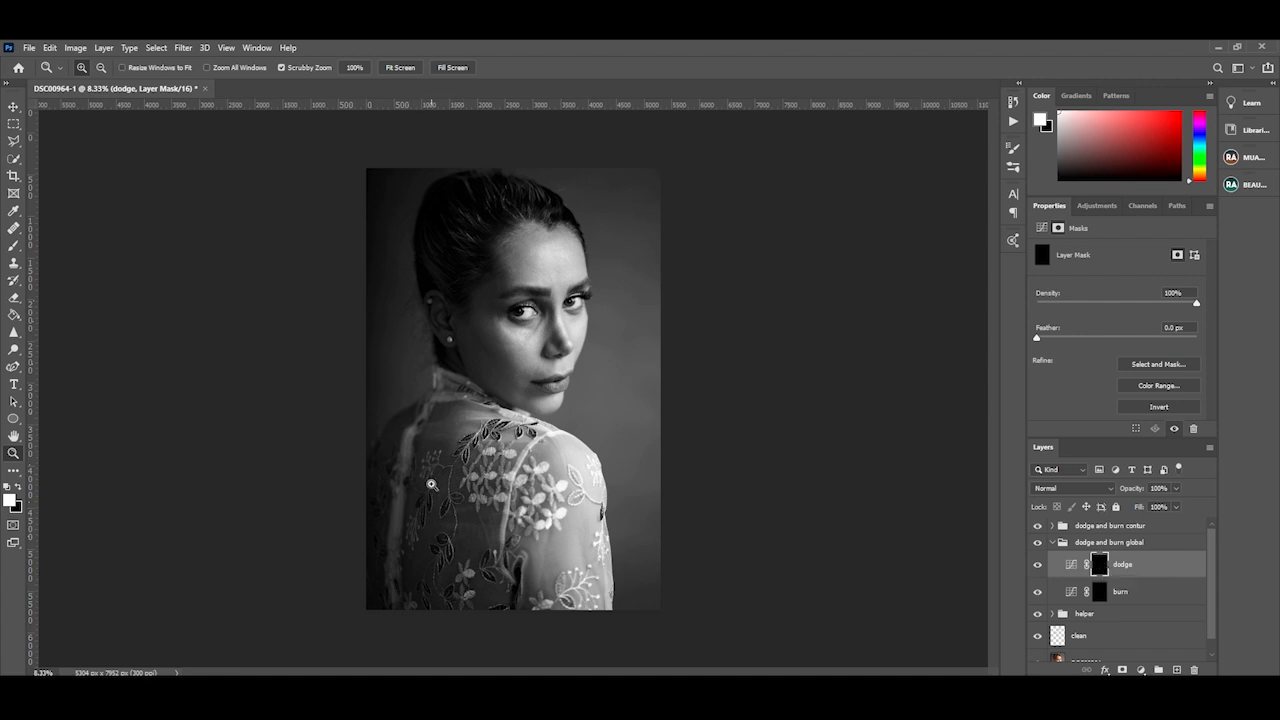
{"action": "left_click", "coordinate": [13, 246]}
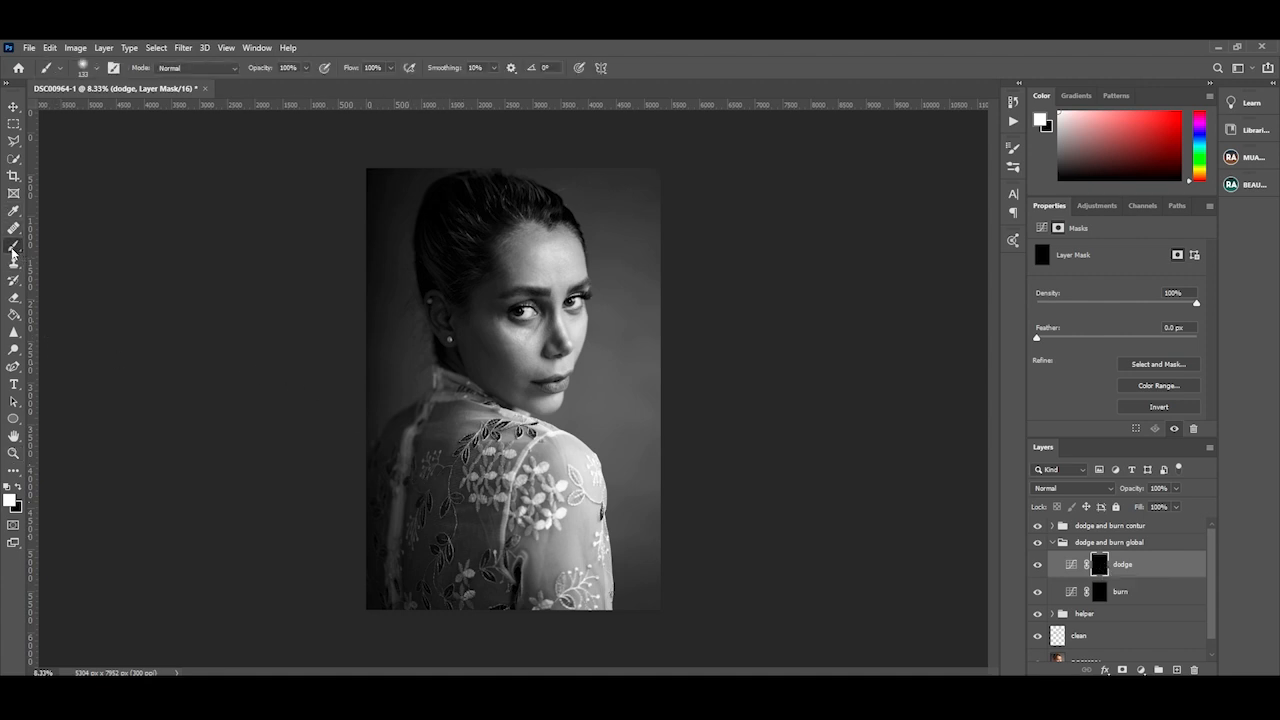
{"action": "right_click", "coordinate": [505, 311]}
{"action": "key", "text": "z"}
{"action": "left_click_drag", "start_coordinate": [542, 325], "coordinate": [538, 350]}
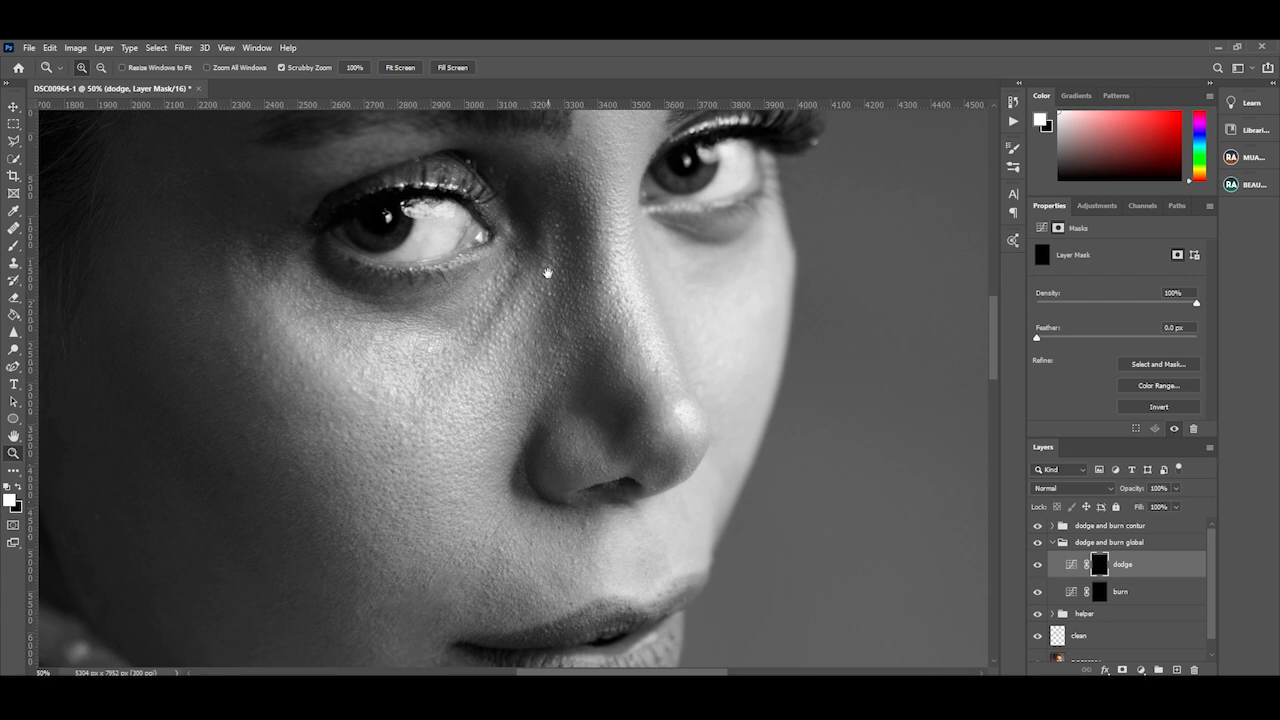
{"action": "left_click_drag", "start_coordinate": [557, 292], "coordinate": [569, 282]}
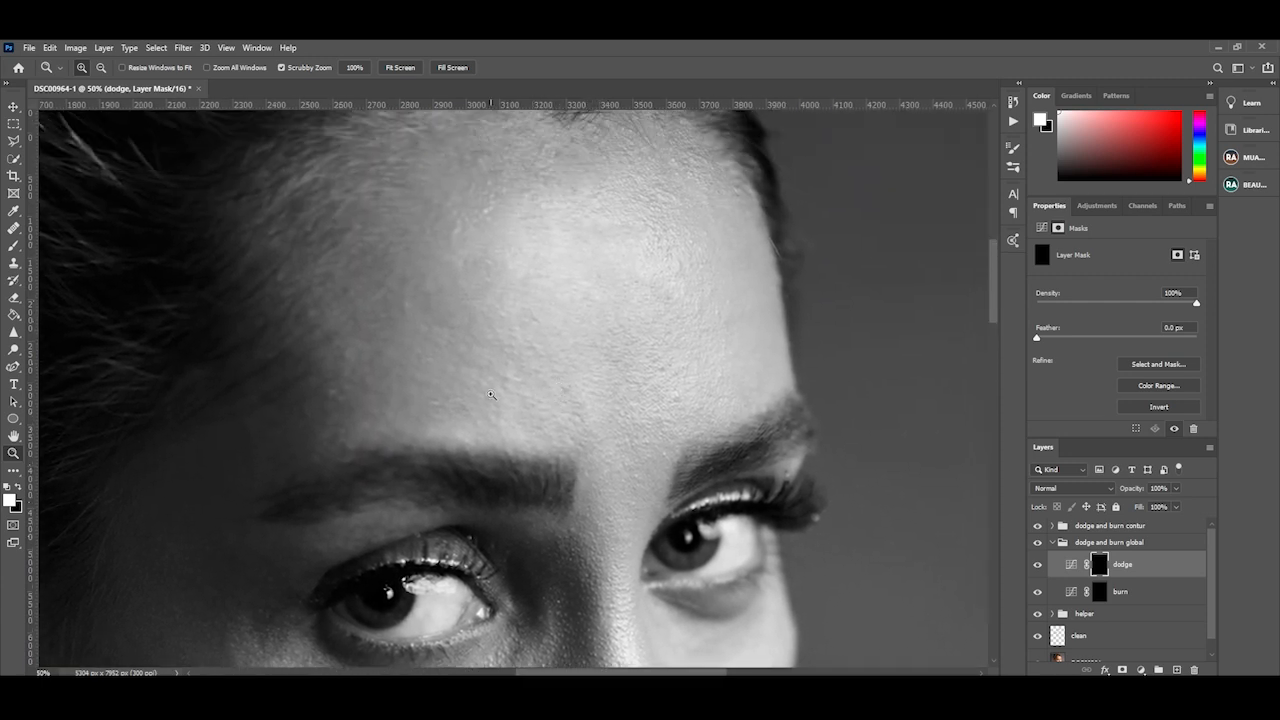
{"action": "left_click", "coordinate": [16, 247]}
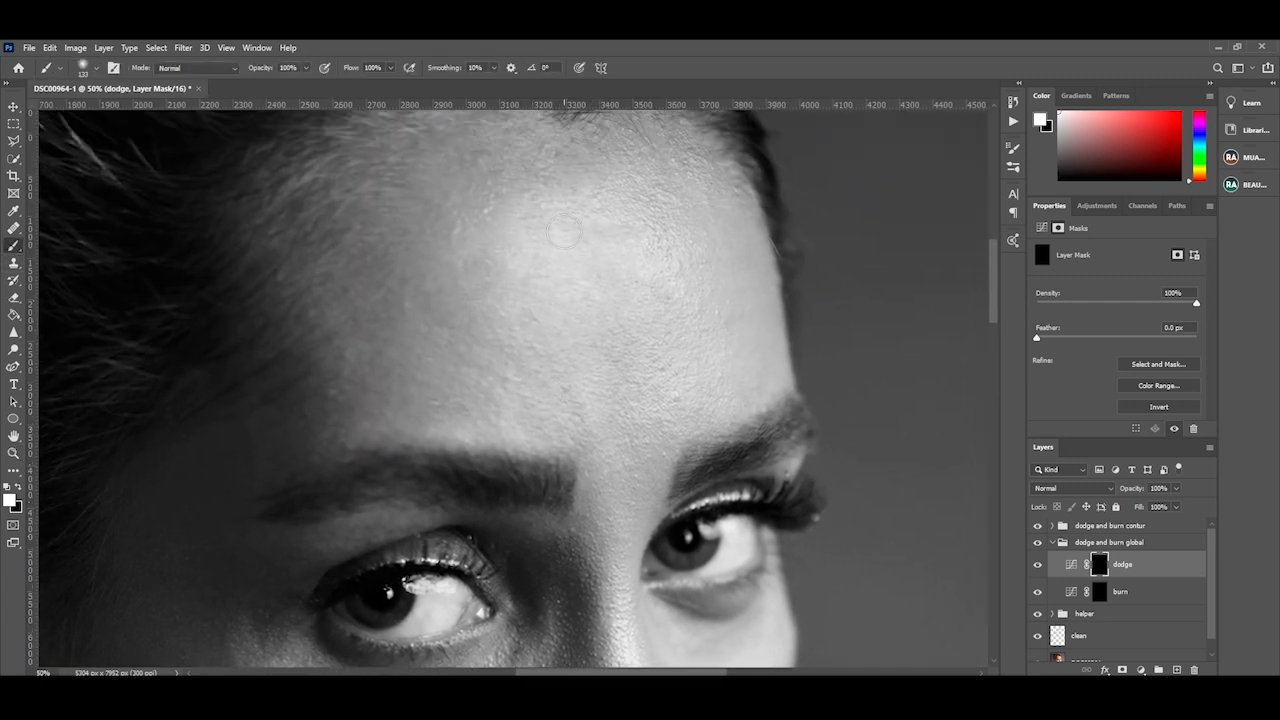
{"action": "left_click", "coordinate": [389, 68]}
{"action": "left_click_drag", "start_coordinate": [344, 87], "coordinate": [317, 87]}
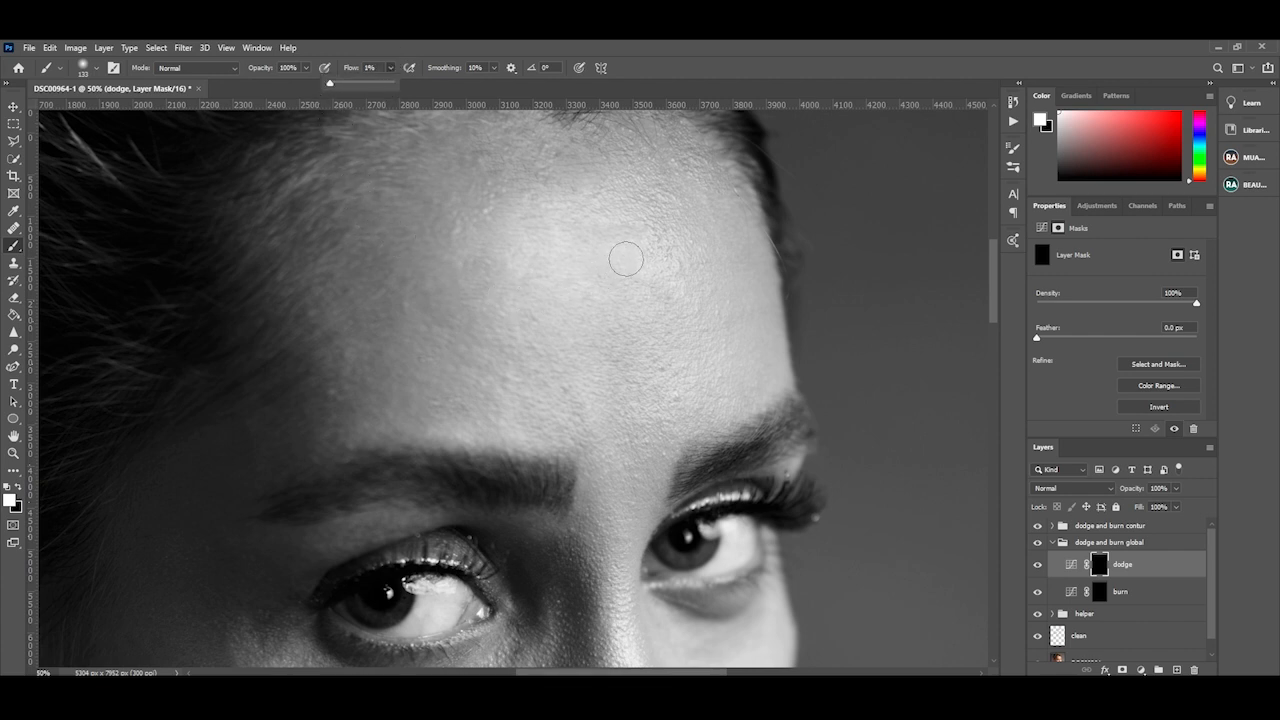
- Reduce the brush size to 50 and paint white on the dodge mask to lighten dark patches on the forehead
{"action": "key", "text": "bracketleft"}
{"action": "key", "text": "bracketleft"}
{"action": "key", "text": "bracketleft"}
{"action": "key", "text": "bracketleft"}
{"action": "key", "text": "bracketleft"}
{"action": "key", "text": "bracketleft"}
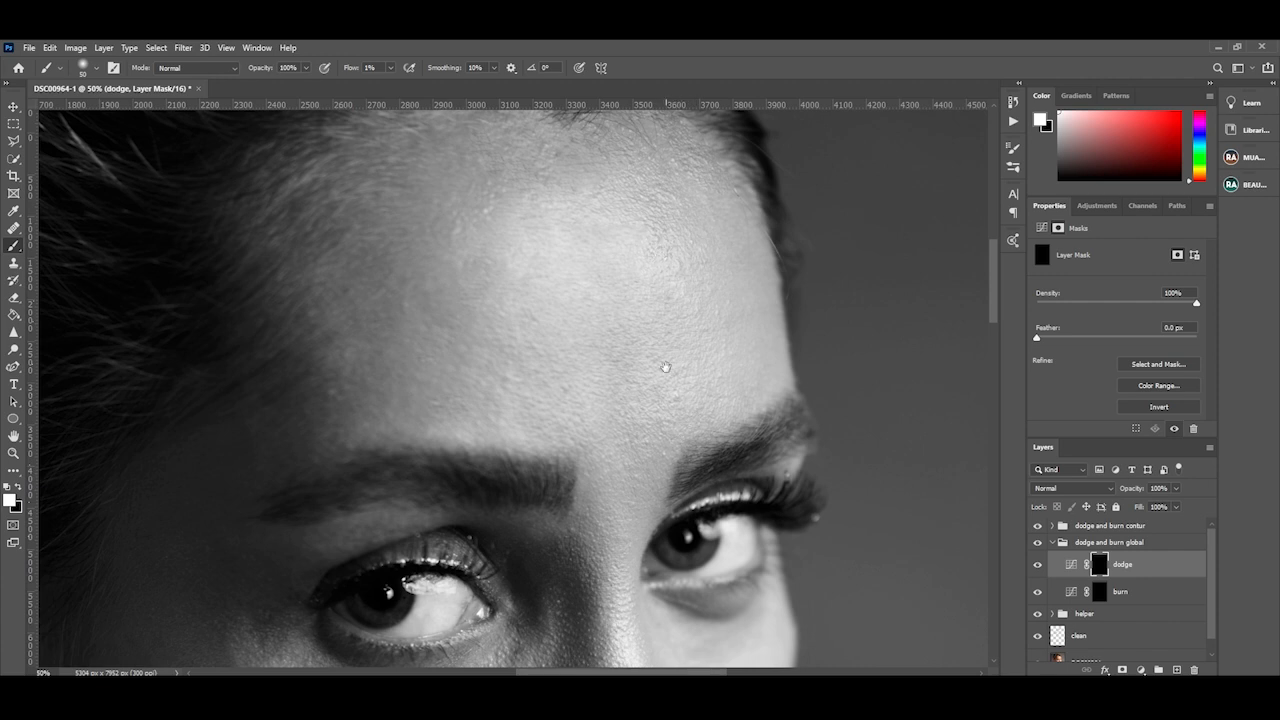
- Lighten the uneven skin around the eyes and above the brows on the dodge mask, enlarging the brush to 60
{"action": "left_click_drag", "start_coordinate": [665, 367], "coordinate": [667, 169]}
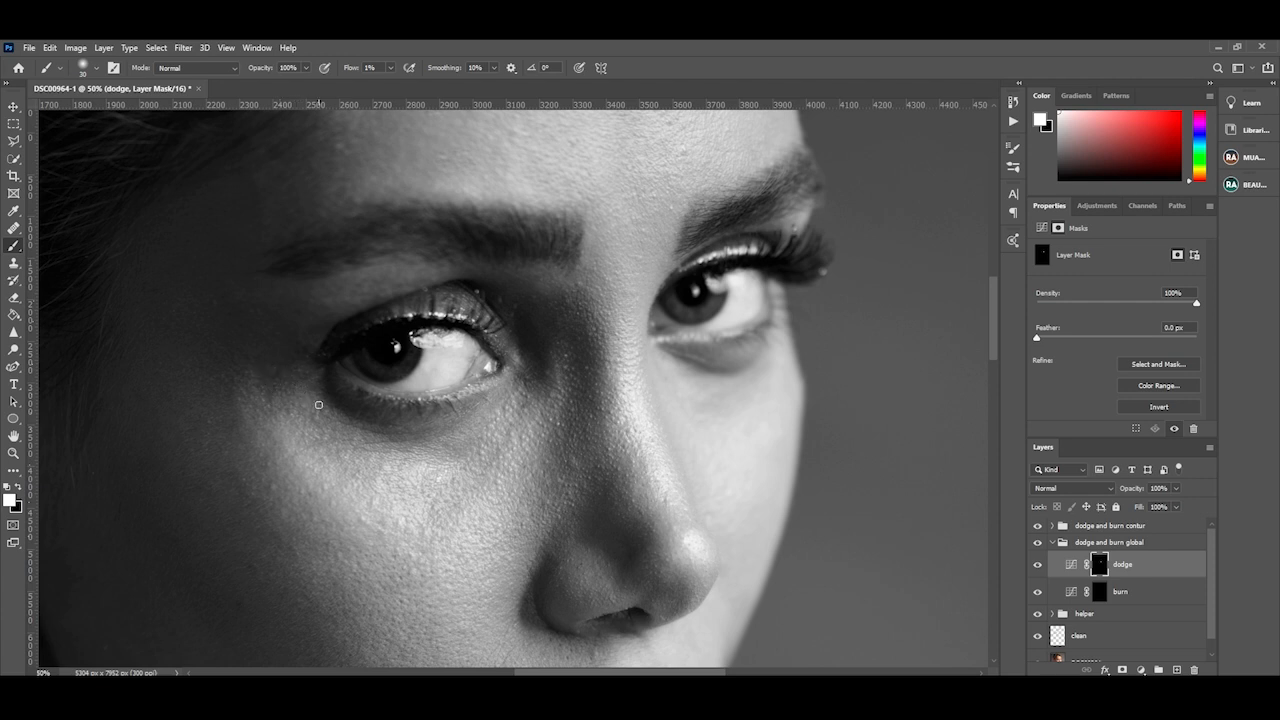
{"action": "key", "text": "bracketright"}
{"action": "key", "text": "bracketright"}
{"action": "left_click_drag", "start_coordinate": [567, 189], "coordinate": [566, 298]}
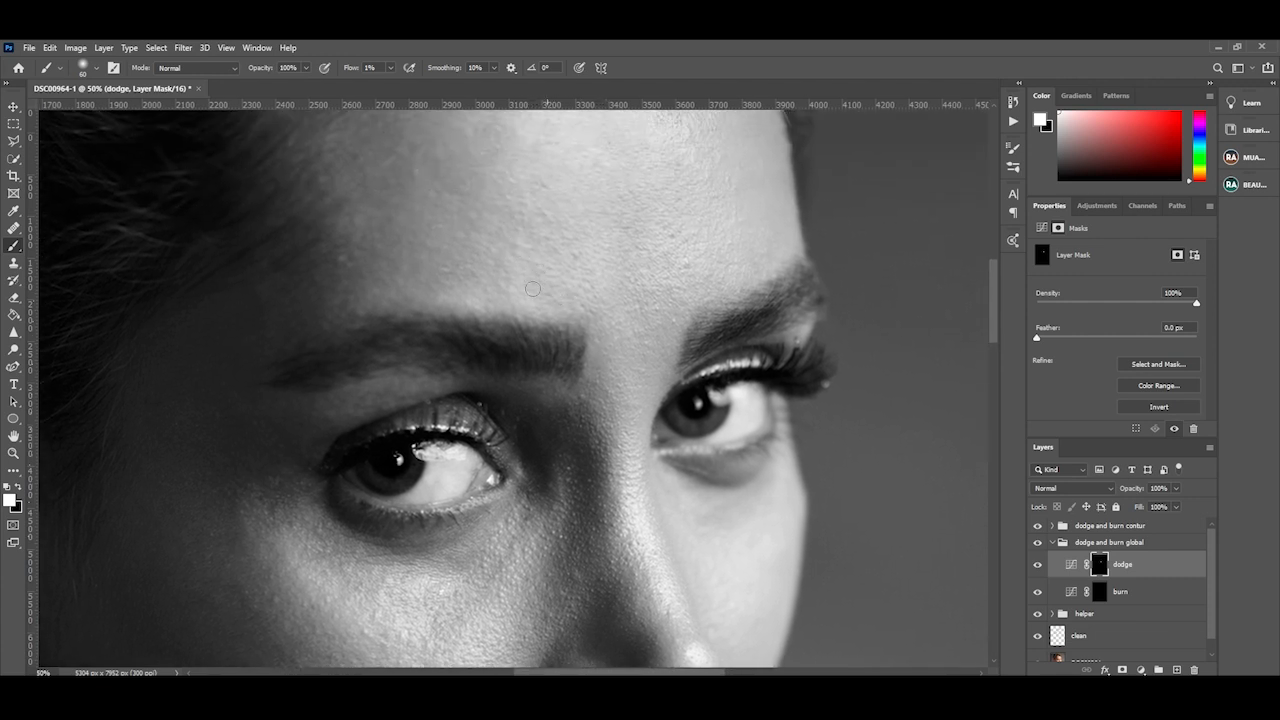
- Lighten dark patches beside the nose and across the cheek on the dodge mask with the size 60 brush
{"action": "left_click_drag", "start_coordinate": [597, 412], "coordinate": [583, 240]}
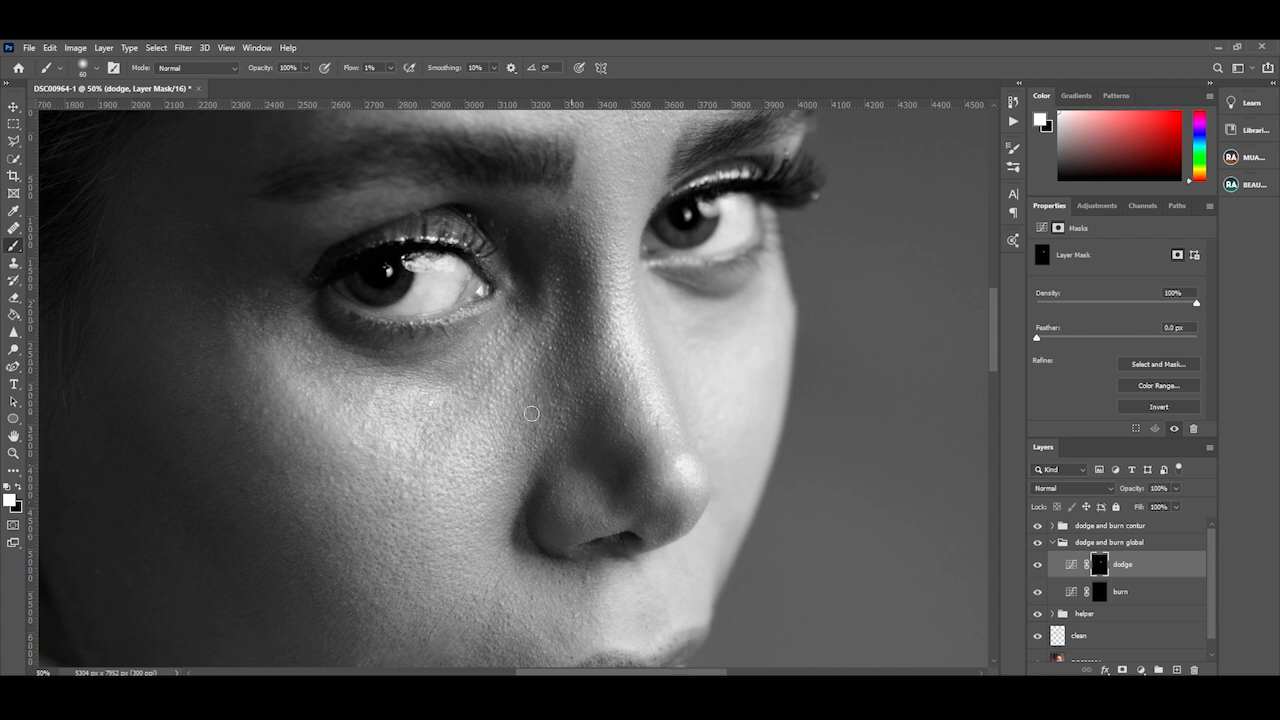
{"action": "left_click_drag", "start_coordinate": [505, 540], "coordinate": [508, 429]}
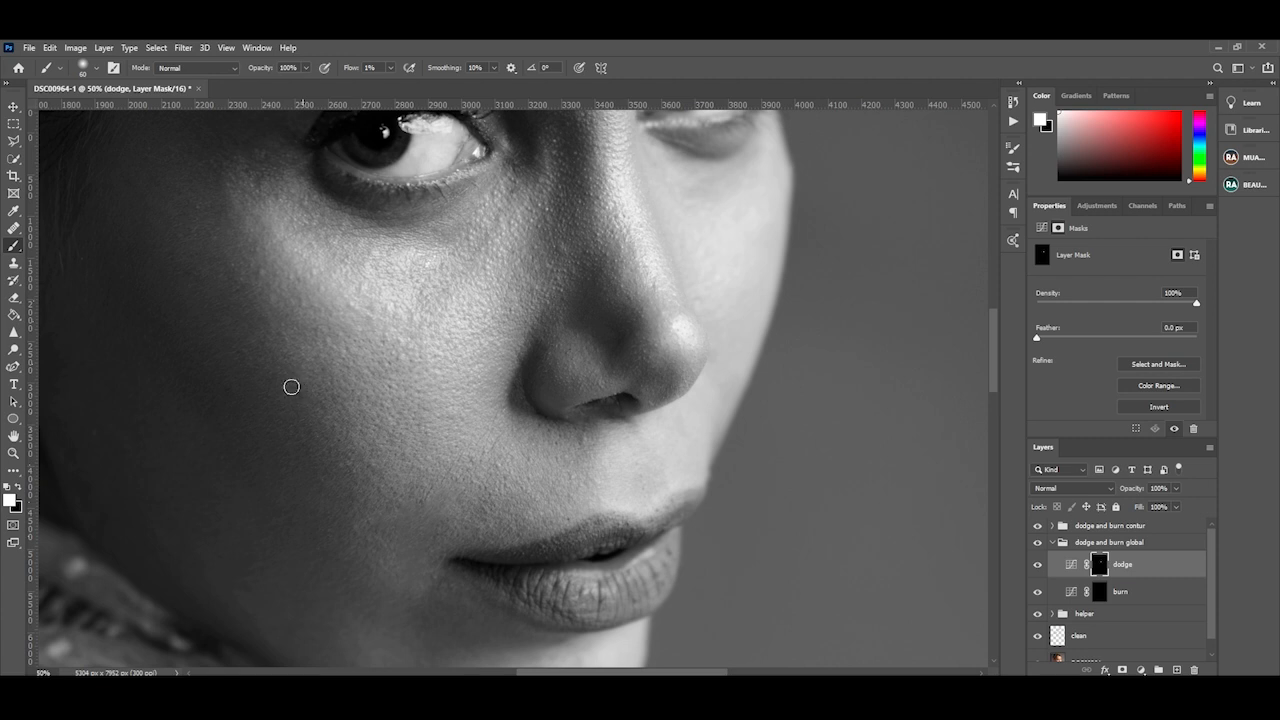
{"action": "left_click_drag", "start_coordinate": [234, 260], "coordinate": [337, 327]}
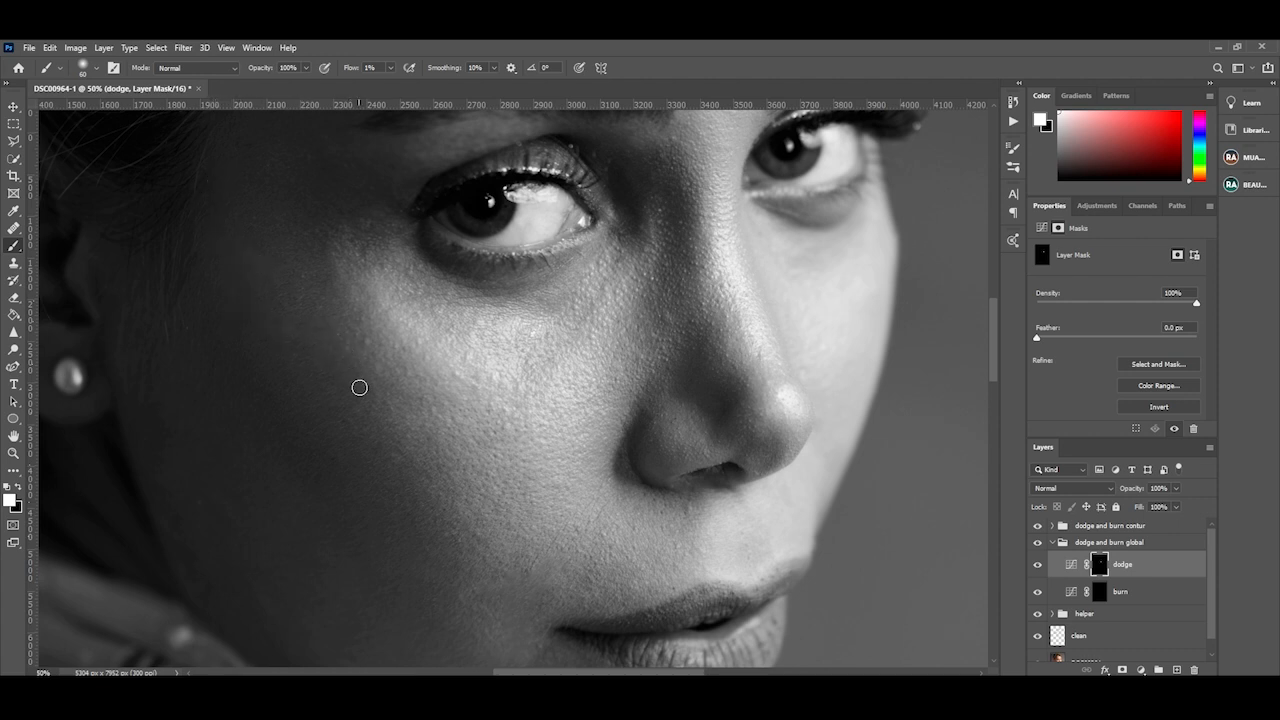
{"action": "left_click_drag", "start_coordinate": [414, 431], "coordinate": [383, 346]}
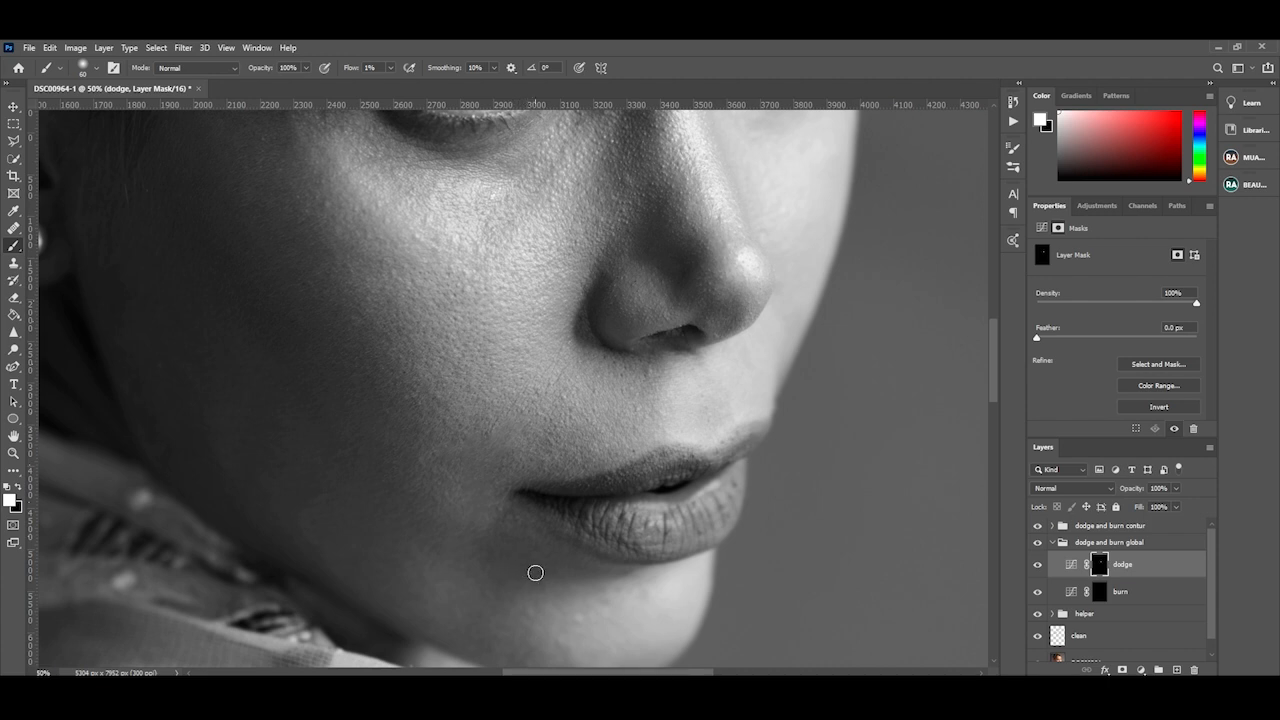
- Enlarge the brush to 175 and softly lighten the shadow area beside the mouth corner on the dodge mask
{"action": "key", "text": "bracketright"}
{"action": "key", "text": "bracketright"}
{"action": "key", "text": "bracketright"}
{"action": "key", "text": "bracketright"}
{"action": "key", "text": "bracketright"}
{"action": "key", "text": "bracketright"}
{"action": "key", "text": "bracketright"}
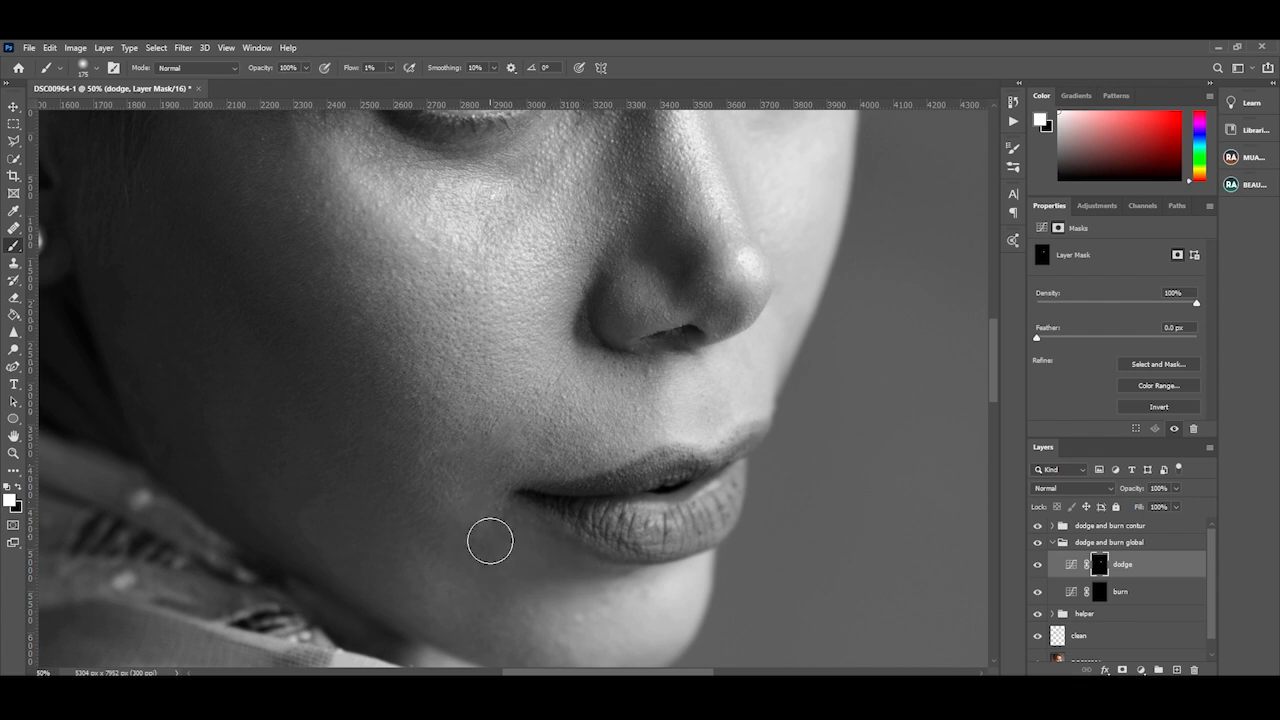
- Lighten remaining dark spots on the cheek, brow area and temple on the dodge mask with a size 50 brush
{"action": "left_click_drag", "start_coordinate": [480, 360], "coordinate": [508, 427]}
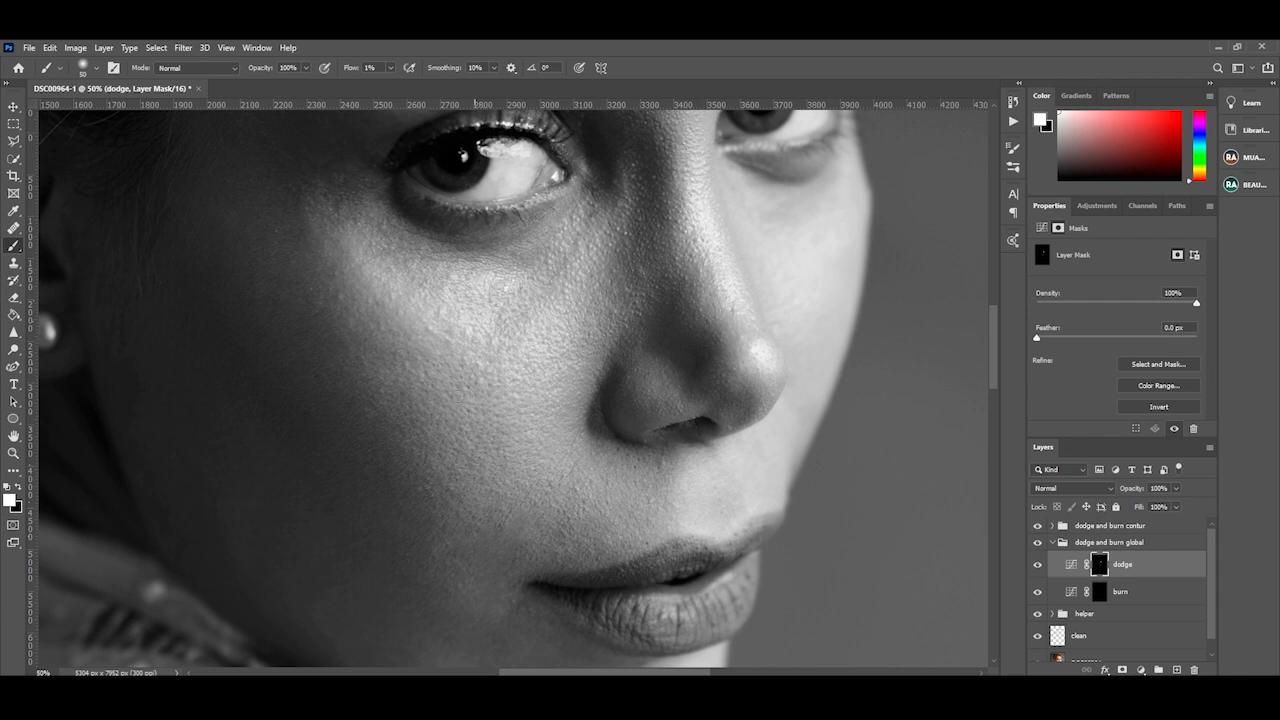
{"action": "left_click_drag", "start_coordinate": [504, 222], "coordinate": [533, 400]}
{"action": "left_click_drag", "start_coordinate": [565, 308], "coordinate": [584, 320]}
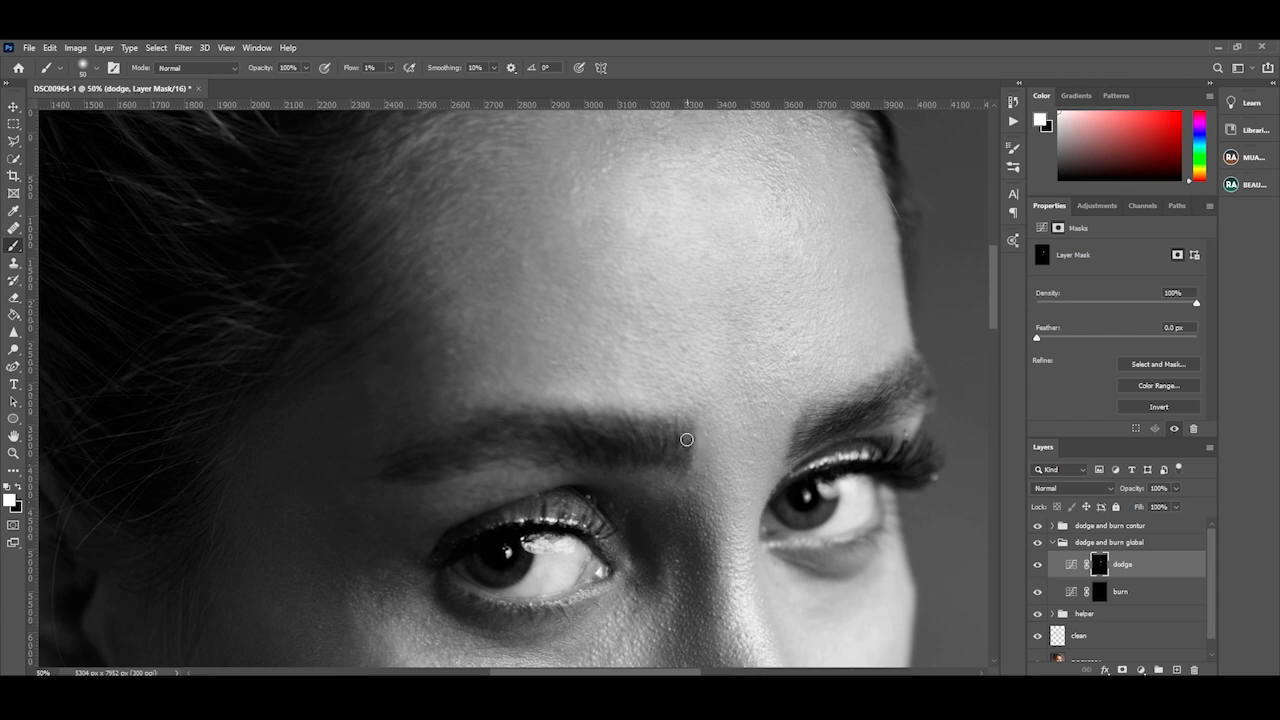
{"action": "left_click_drag", "start_coordinate": [476, 425], "coordinate": [529, 209]}
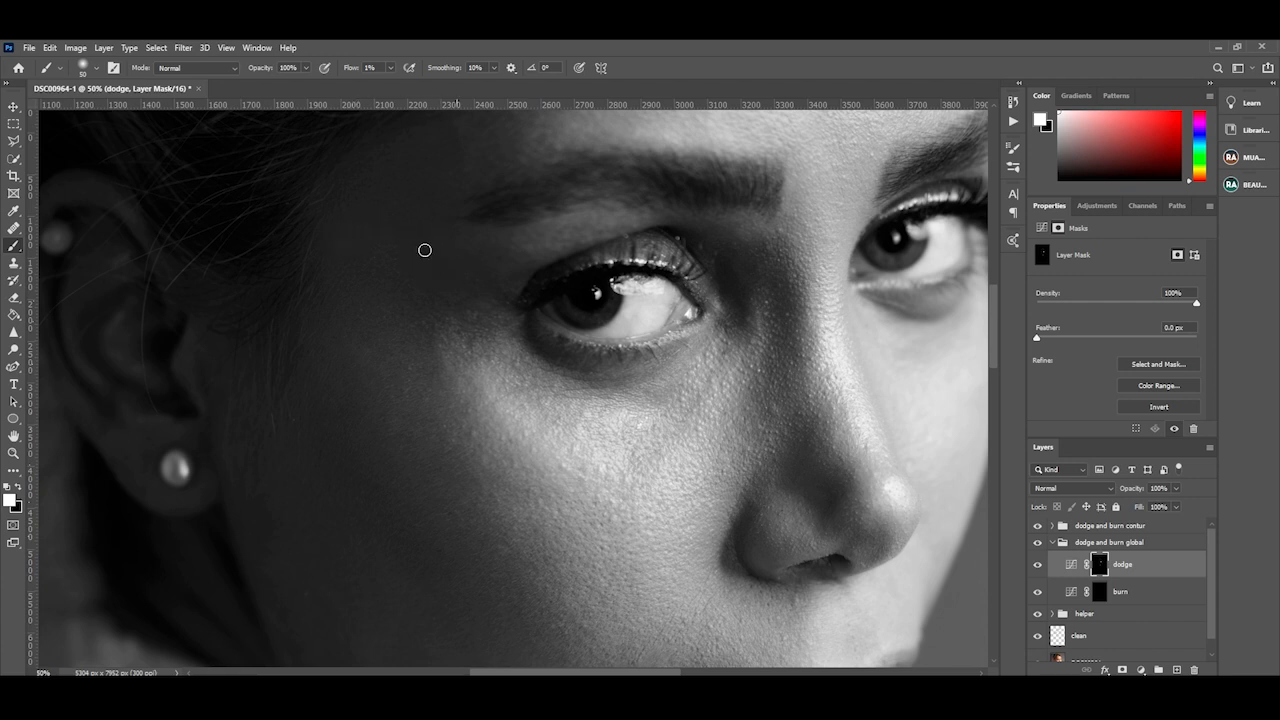
{"action": "left_click_drag", "start_coordinate": [471, 467], "coordinate": [502, 300]}
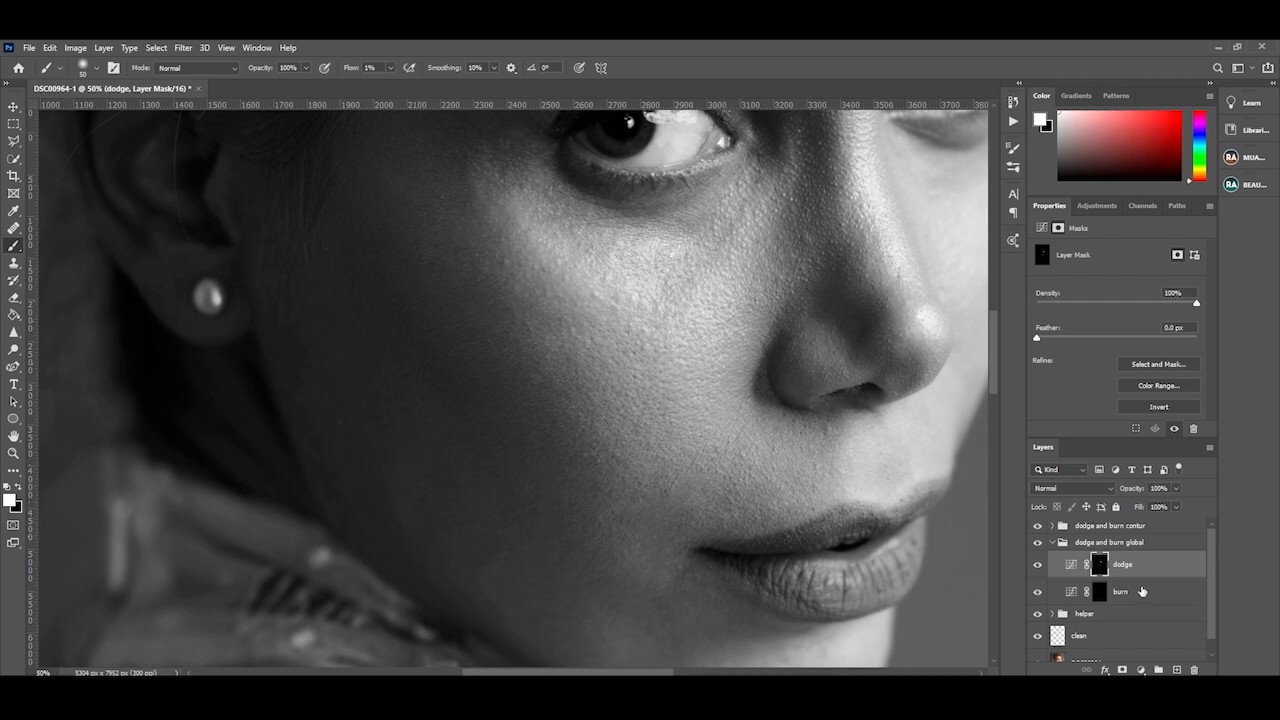
- Select the global burn layer's mask and paint white over bright spots on the forehead, cheeks and jaw to darken them
{"action": "left_click", "coordinate": [1108, 593]}
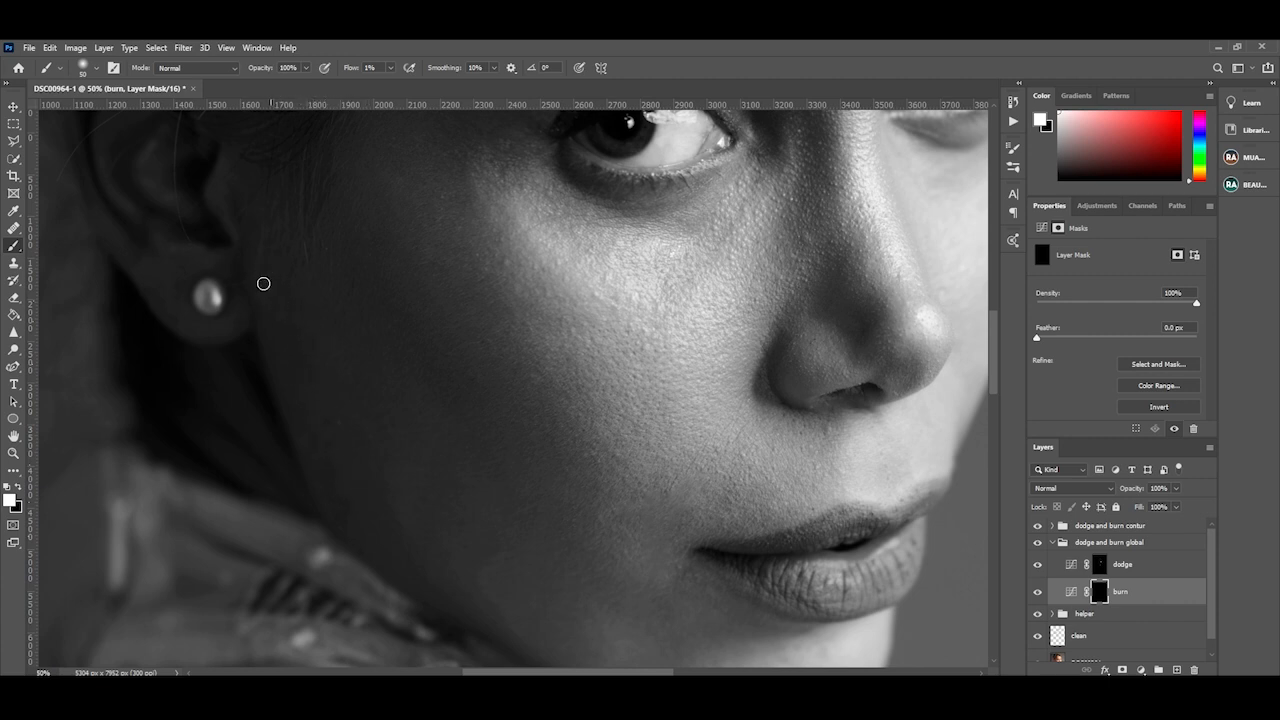
{"action": "scroll", "coordinate": [382, 256], "scroll_direction": "up", "scroll_amount": 10}
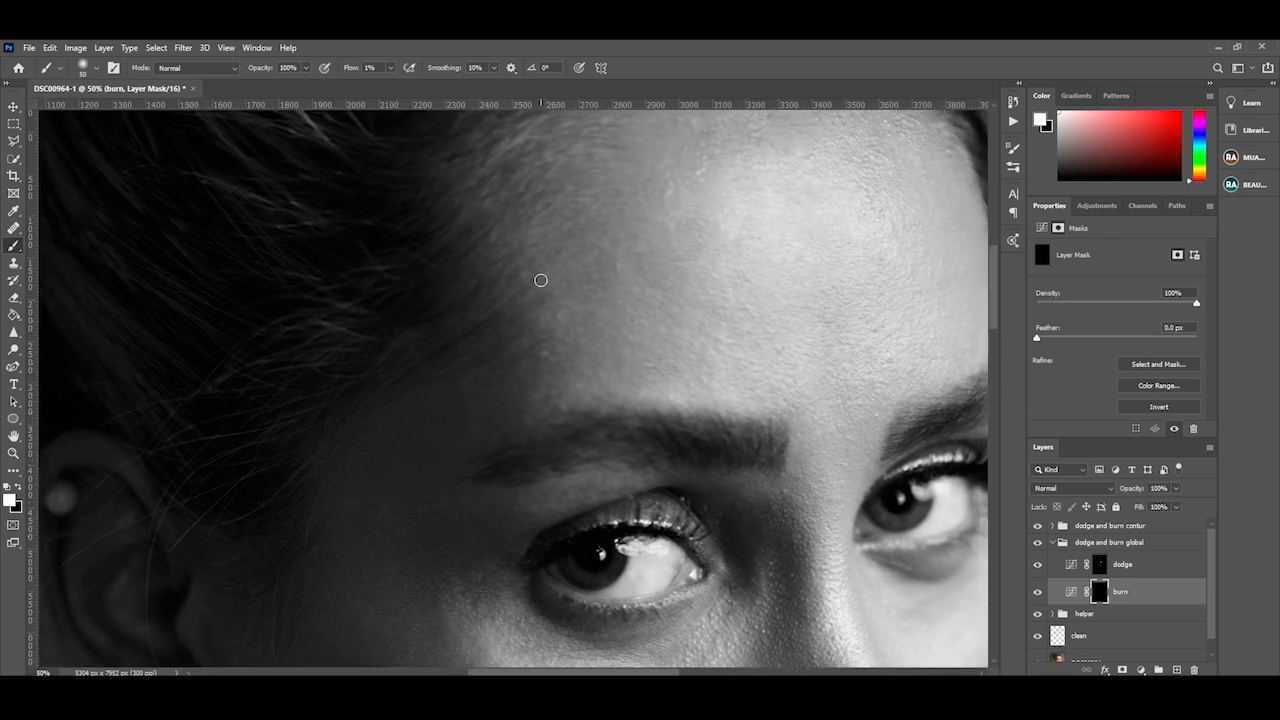
{"action": "scroll", "coordinate": [708, 202], "scroll_direction": "up", "scroll_amount": 2}
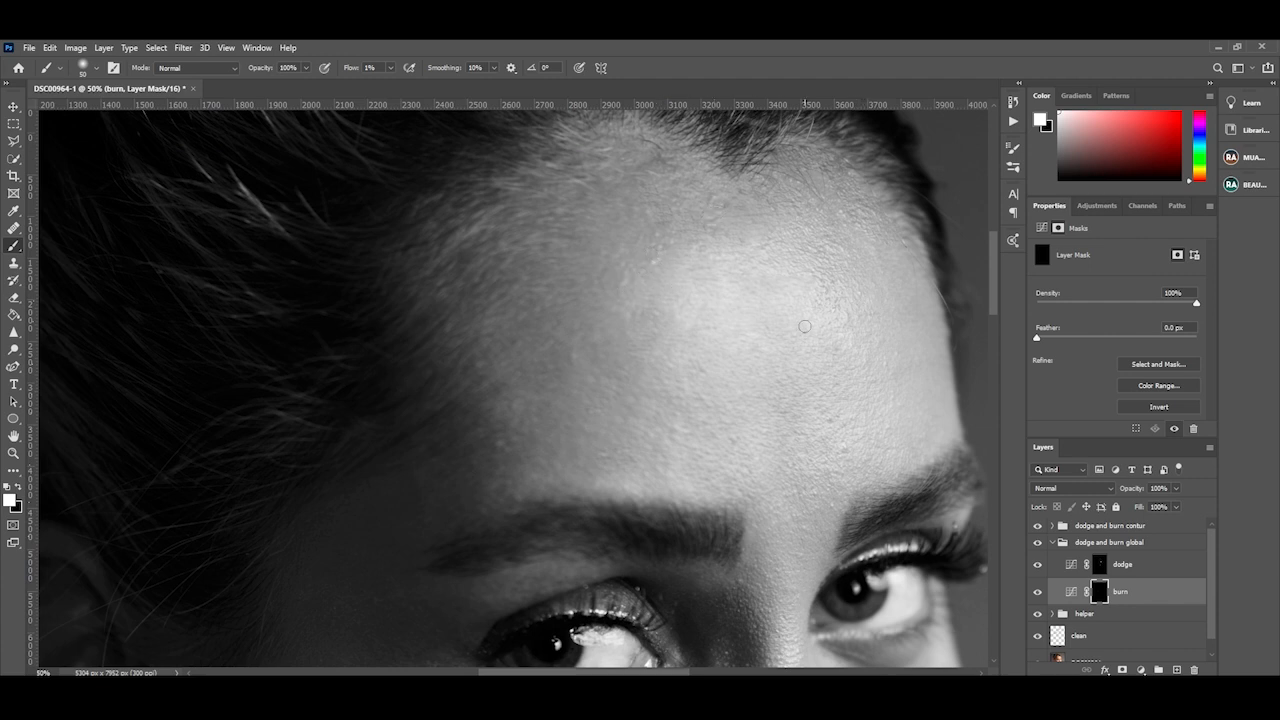
{"action": "scroll", "coordinate": [790, 320], "scroll_direction": "down", "scroll_amount": 5}
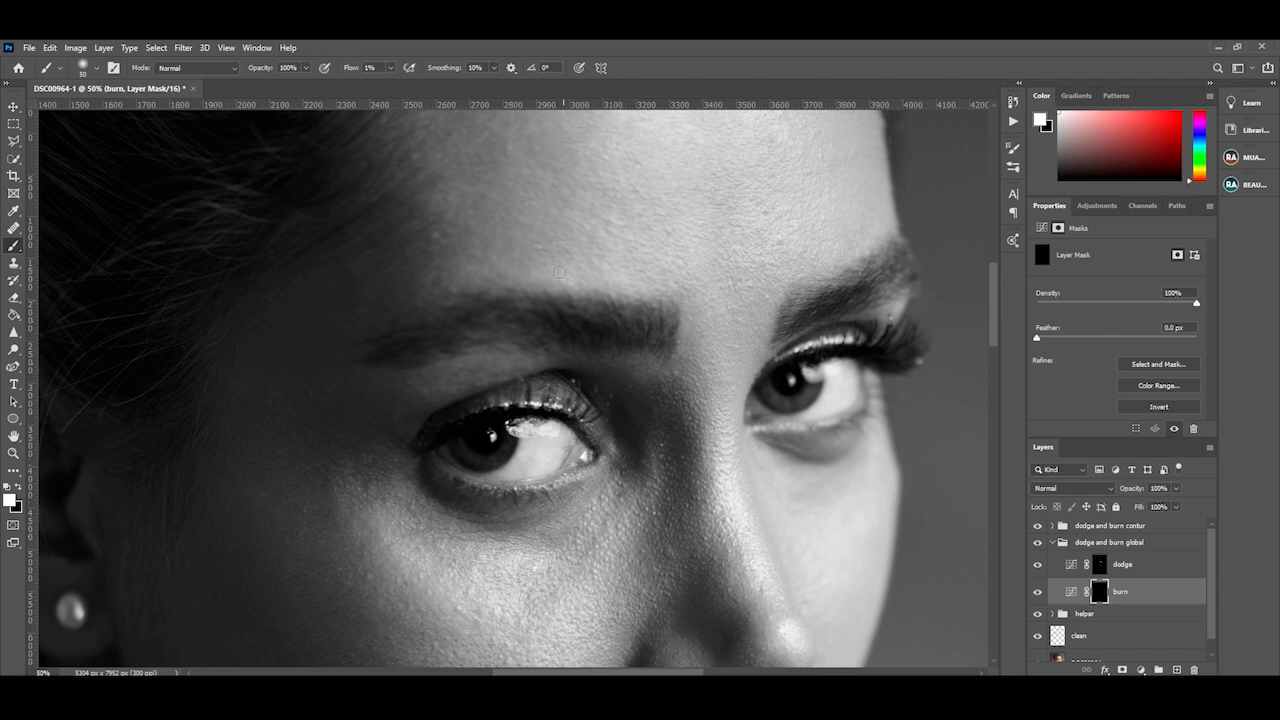
{"action": "left_click_drag", "start_coordinate": [694, 443], "coordinate": [674, 294]}
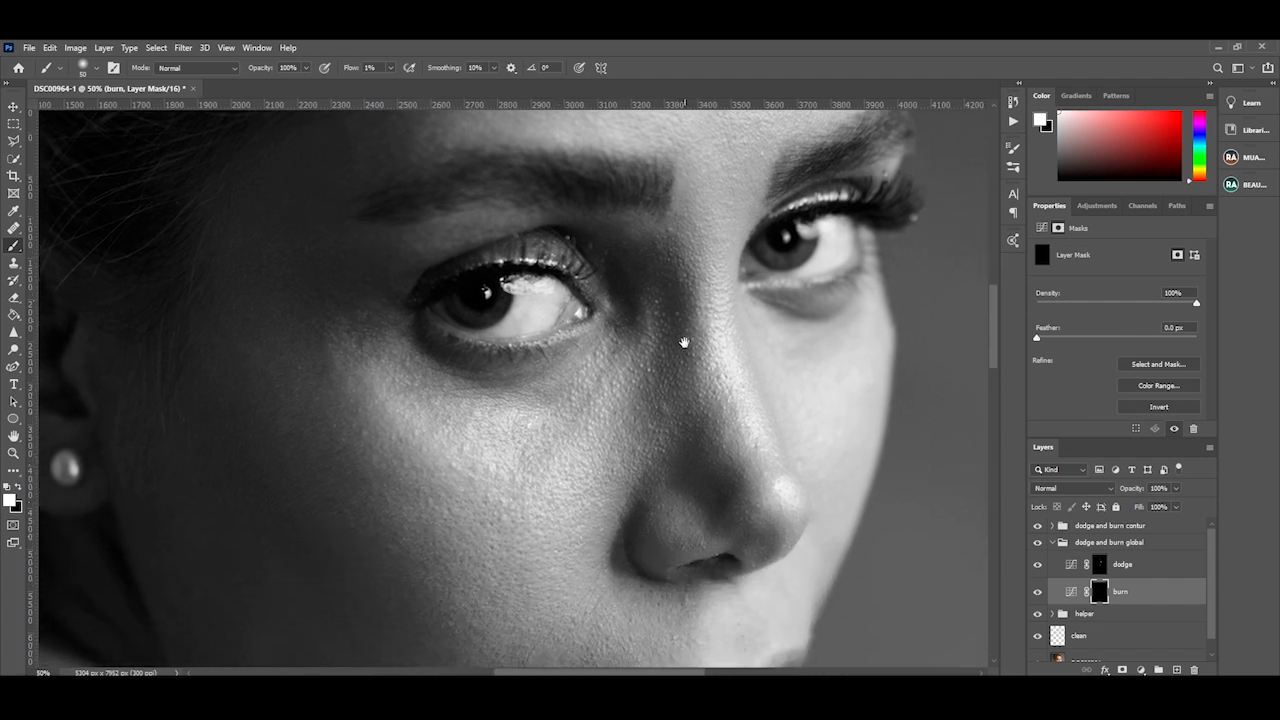
{"action": "left_click_drag", "start_coordinate": [731, 412], "coordinate": [717, 266]}
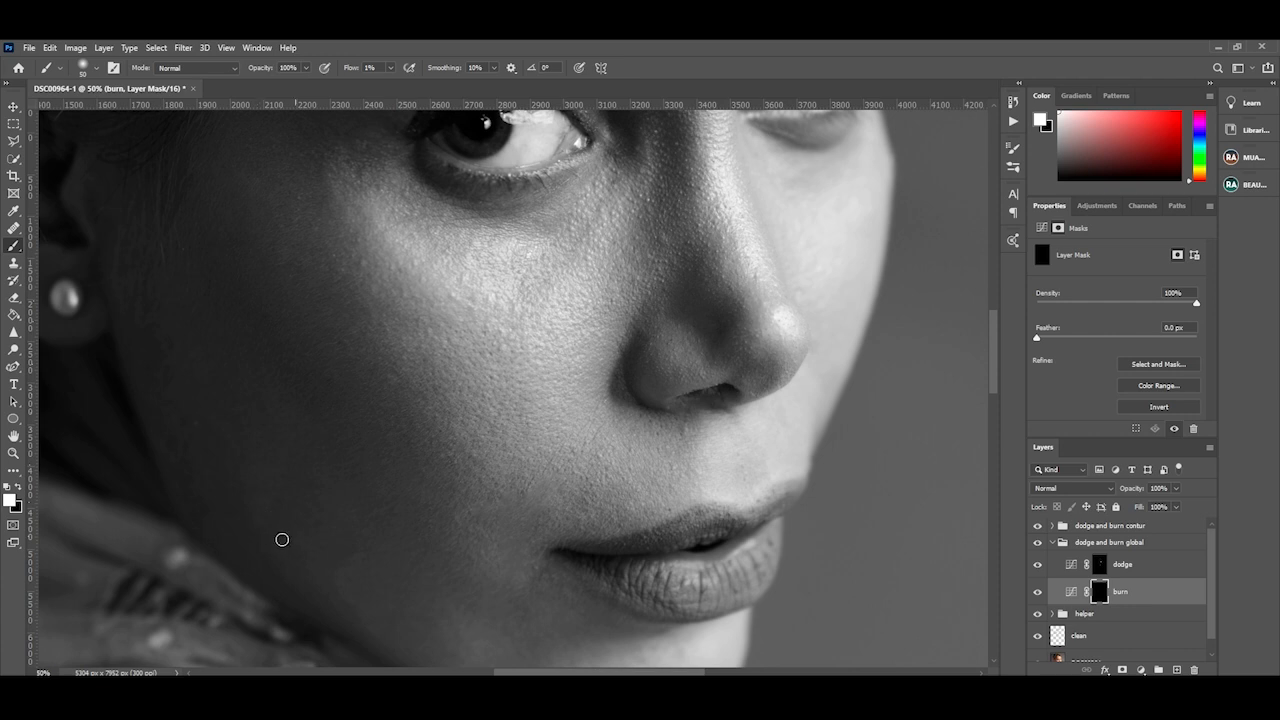
{"action": "left_click_drag", "start_coordinate": [434, 559], "coordinate": [360, 426]}
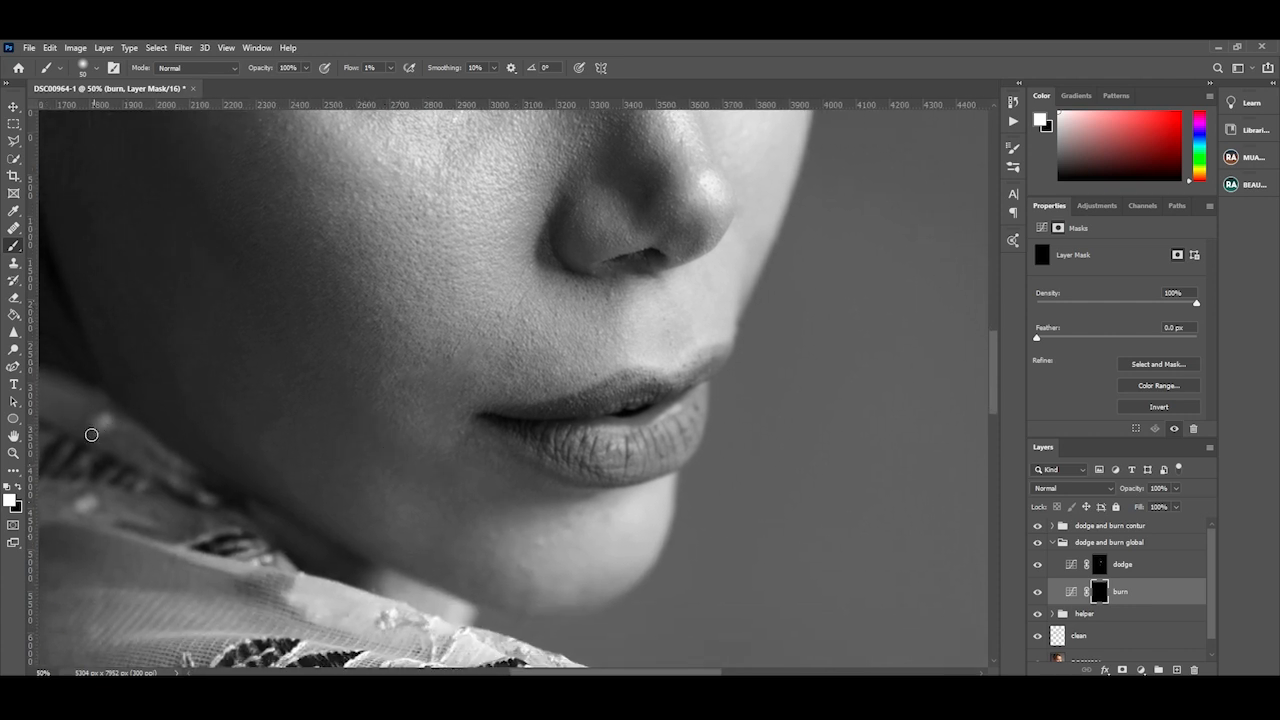
- Compare the whole portrait with the dodge and burn global group hidden and shown
{"action": "left_click", "coordinate": [13, 453]}
{"action": "left_click", "coordinate": [430, 338], "text": "alt"}
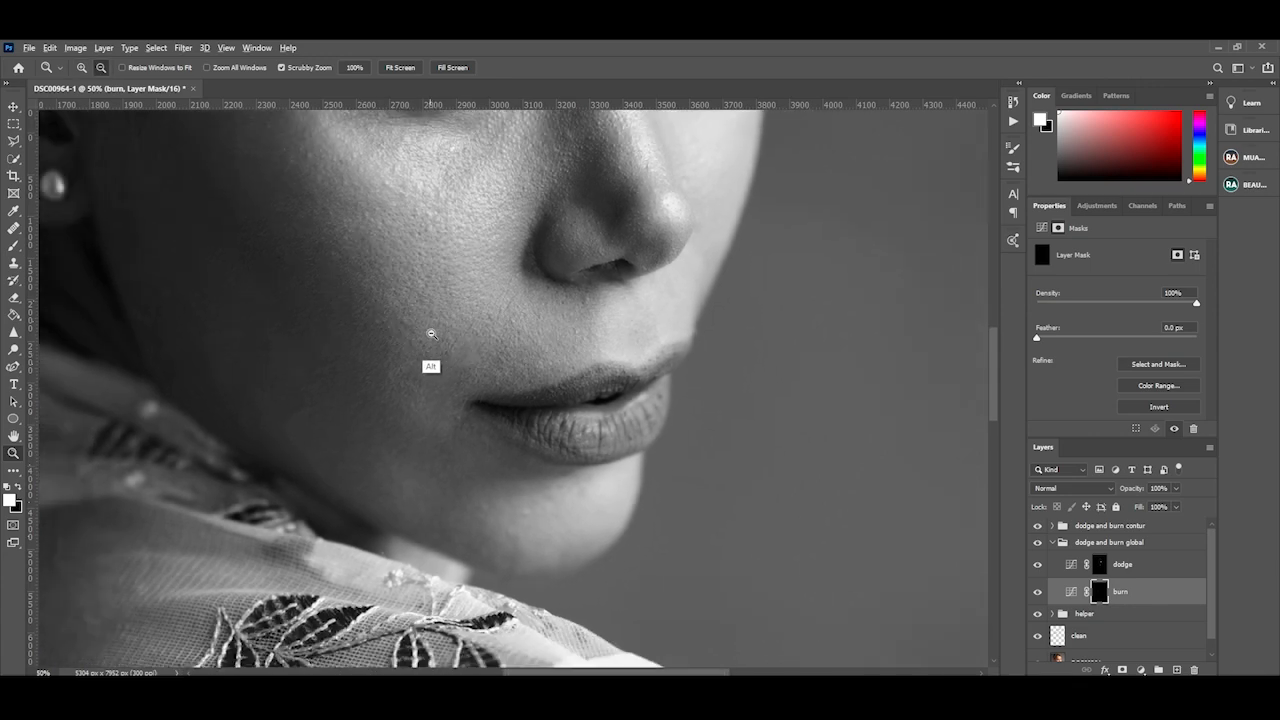
{"action": "left_click", "coordinate": [439, 337], "text": "alt"}
{"action": "left_click", "coordinate": [439, 337], "text": "alt"}
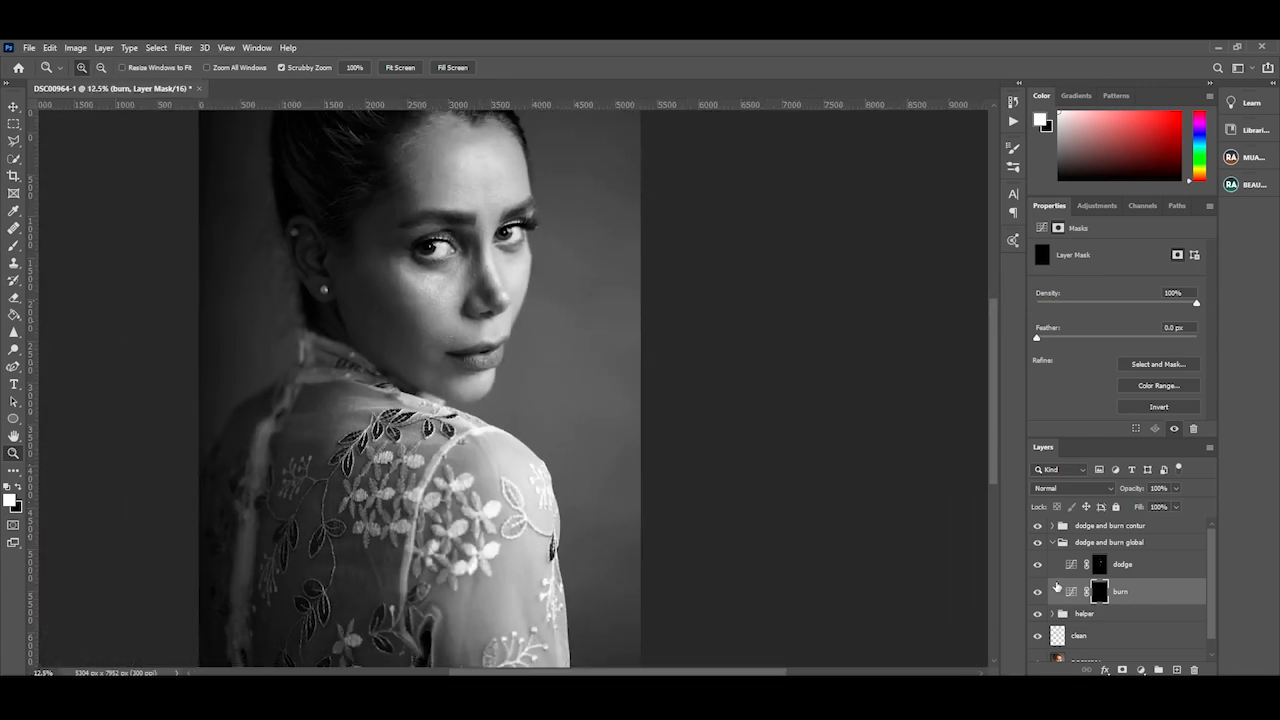
{"action": "left_click", "coordinate": [1039, 543]}
{"action": "left_click", "coordinate": [1039, 544]}
{"action": "left_click", "coordinate": [1040, 545]}
{"action": "left_click", "coordinate": [1039, 544]}
- Select the global dodge layer's mask and ready the Brush at size 150 with the whole face in view
{"action": "left_click_drag", "start_coordinate": [478, 159], "coordinate": [448, 277]}
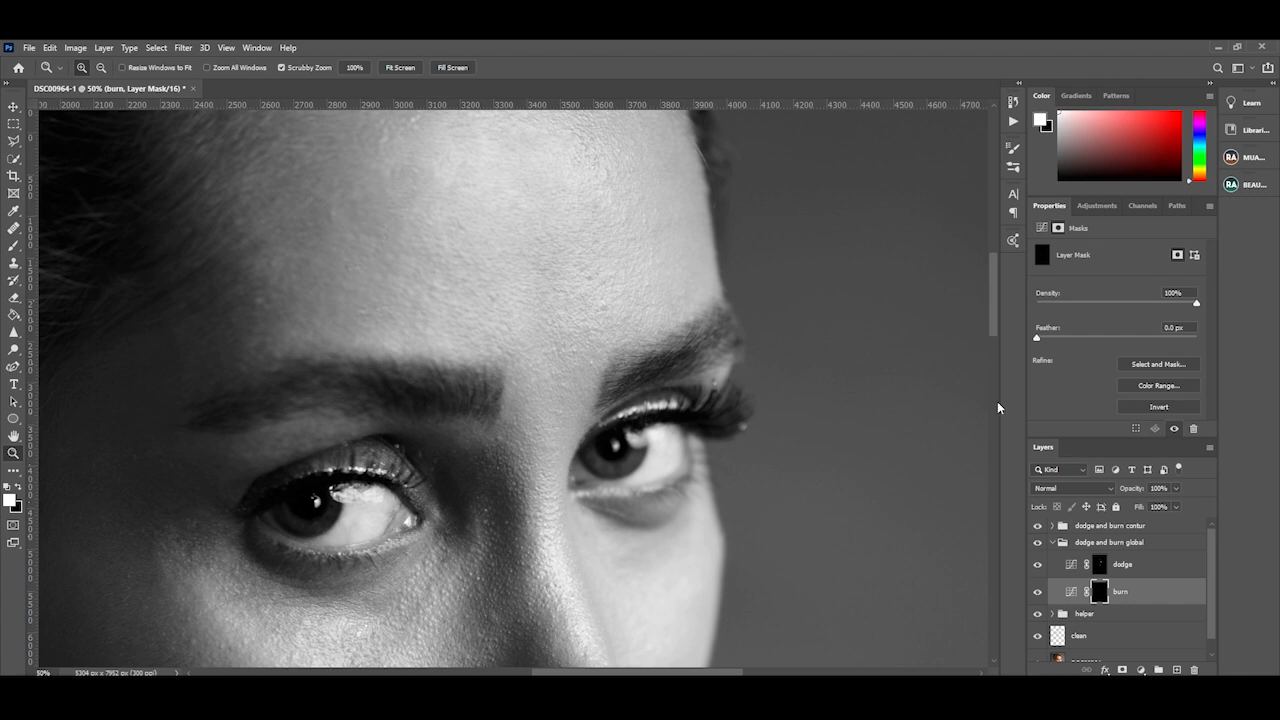
{"action": "left_click", "coordinate": [1100, 566]}
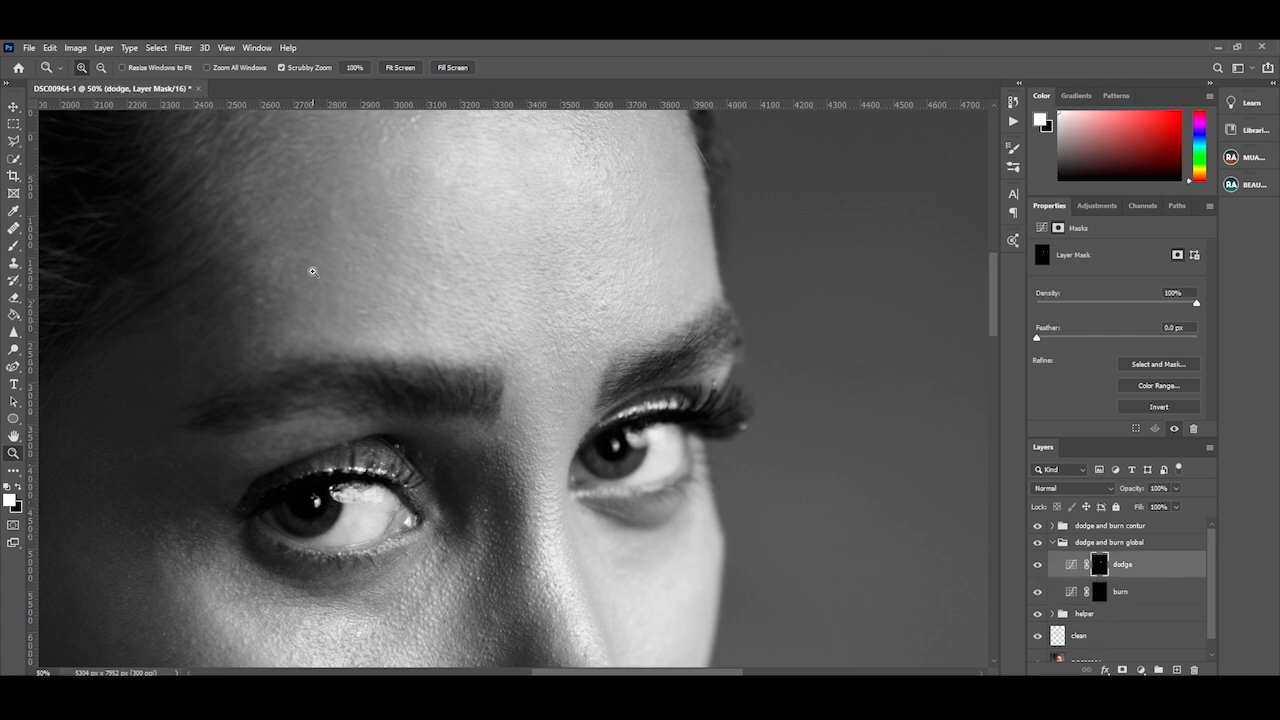
{"action": "key", "text": "b"}
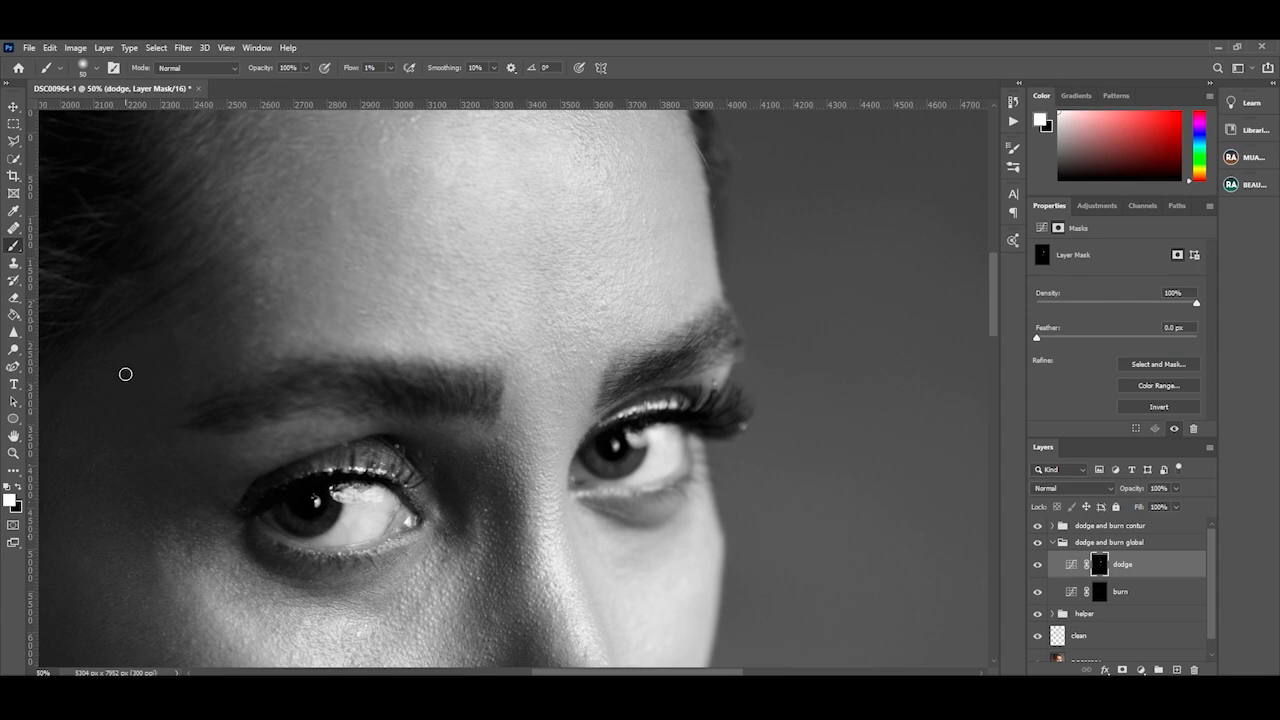
{"action": "key", "text": "z"}
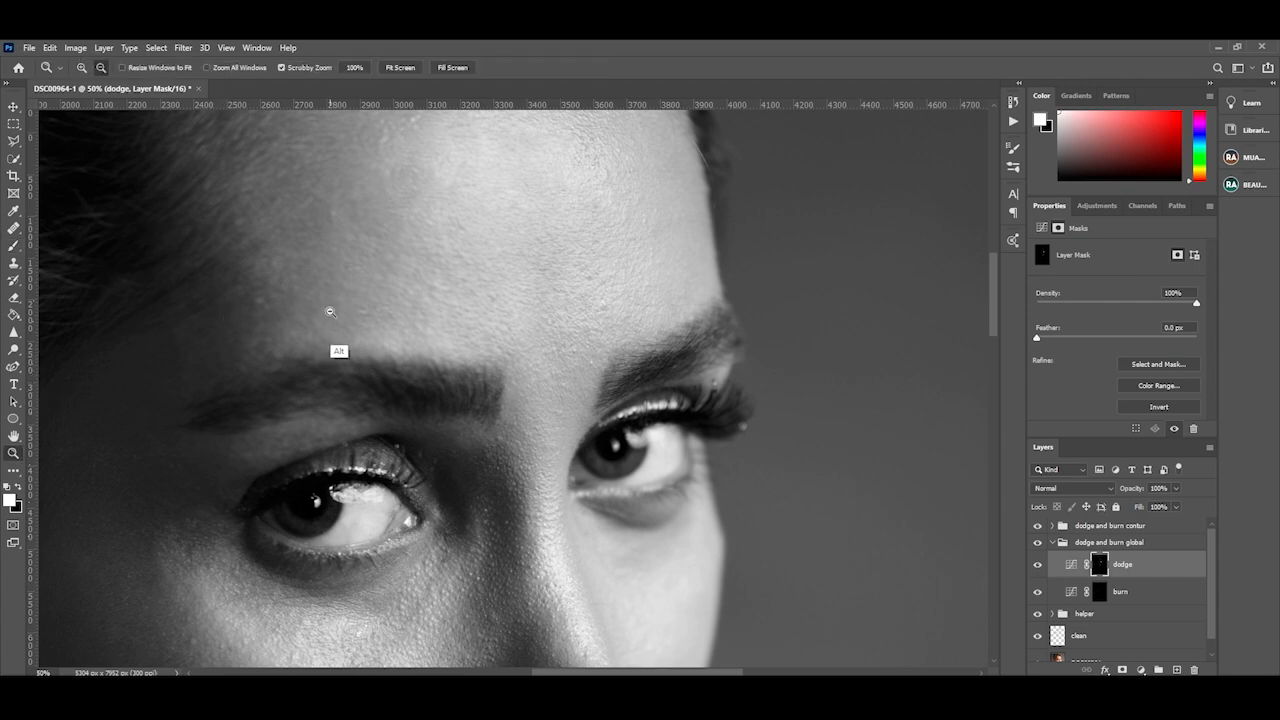
{"action": "scroll", "coordinate": [334, 309], "scroll_direction": "down", "scroll_amount": 4}
{"action": "scroll", "coordinate": [370, 292], "scroll_direction": "up", "scroll_amount": 2}
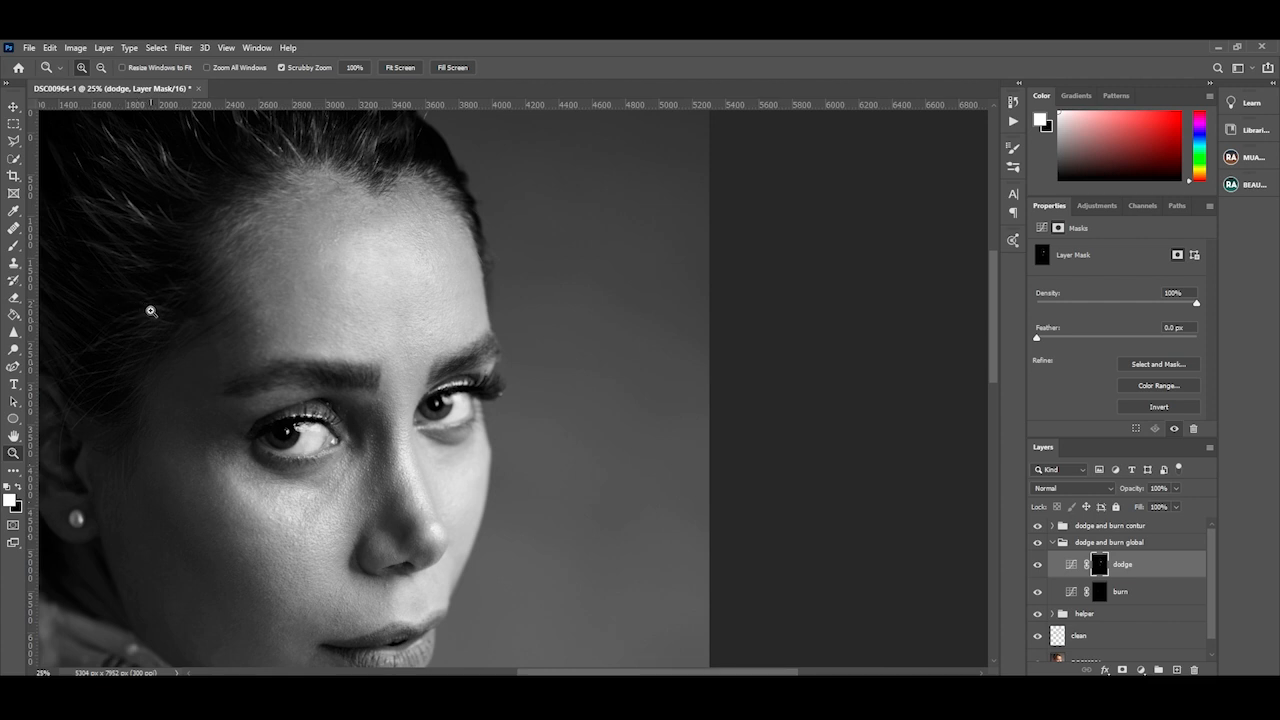
{"action": "key", "text": "b"}
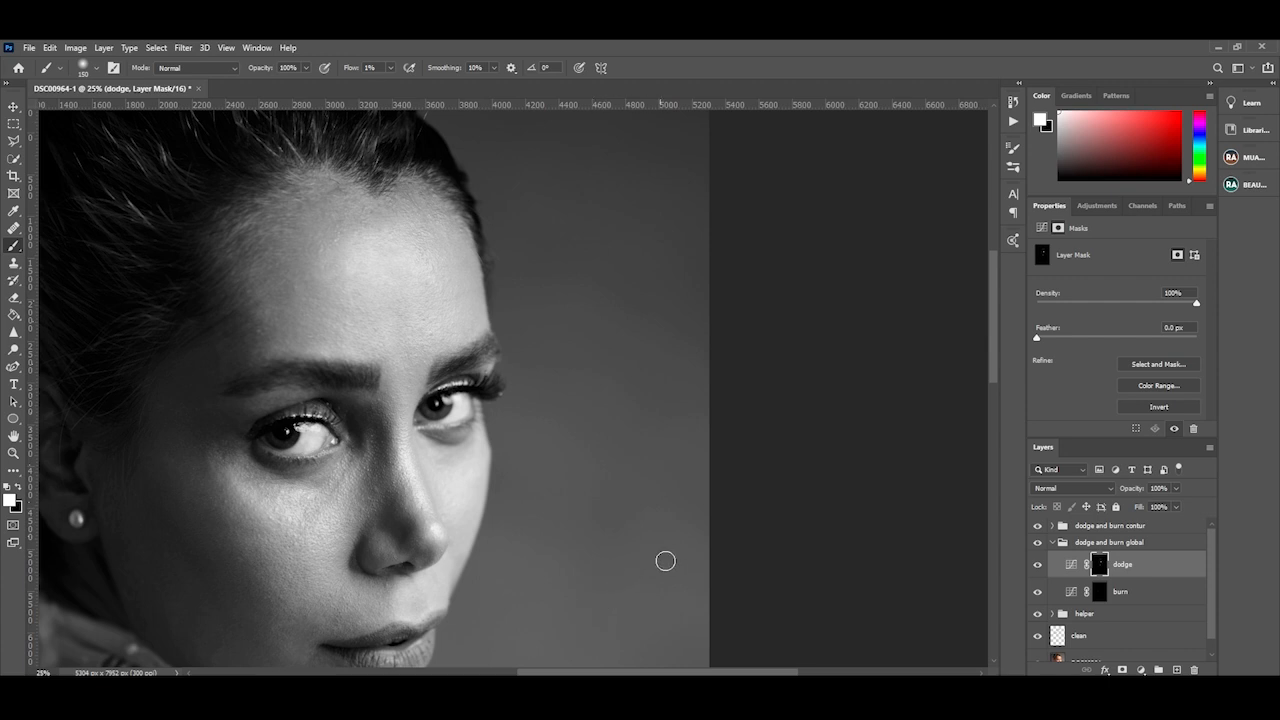
- Compare the face with the dodge and burn global group hidden and shown
{"action": "left_click", "coordinate": [1038, 543]}
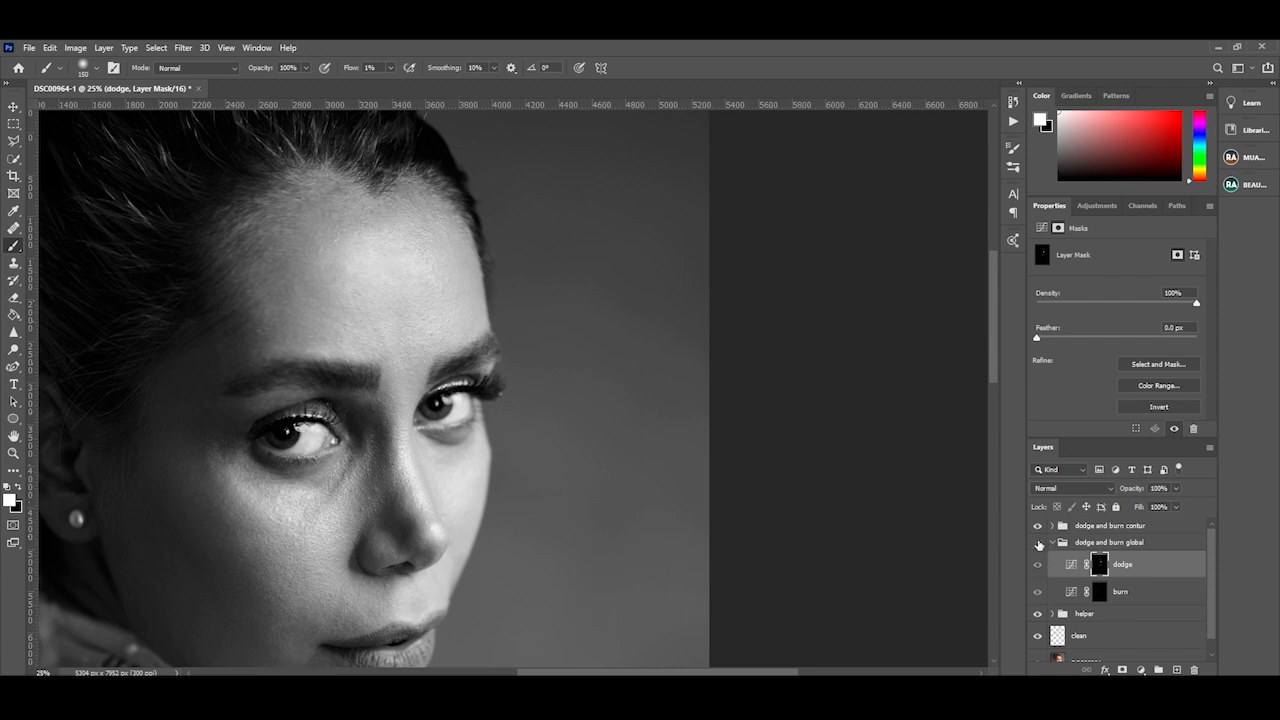
{"action": "left_click", "coordinate": [1038, 544]}
{"action": "left_click", "coordinate": [1038, 545]}
{"action": "left_click", "coordinate": [1037, 544]}
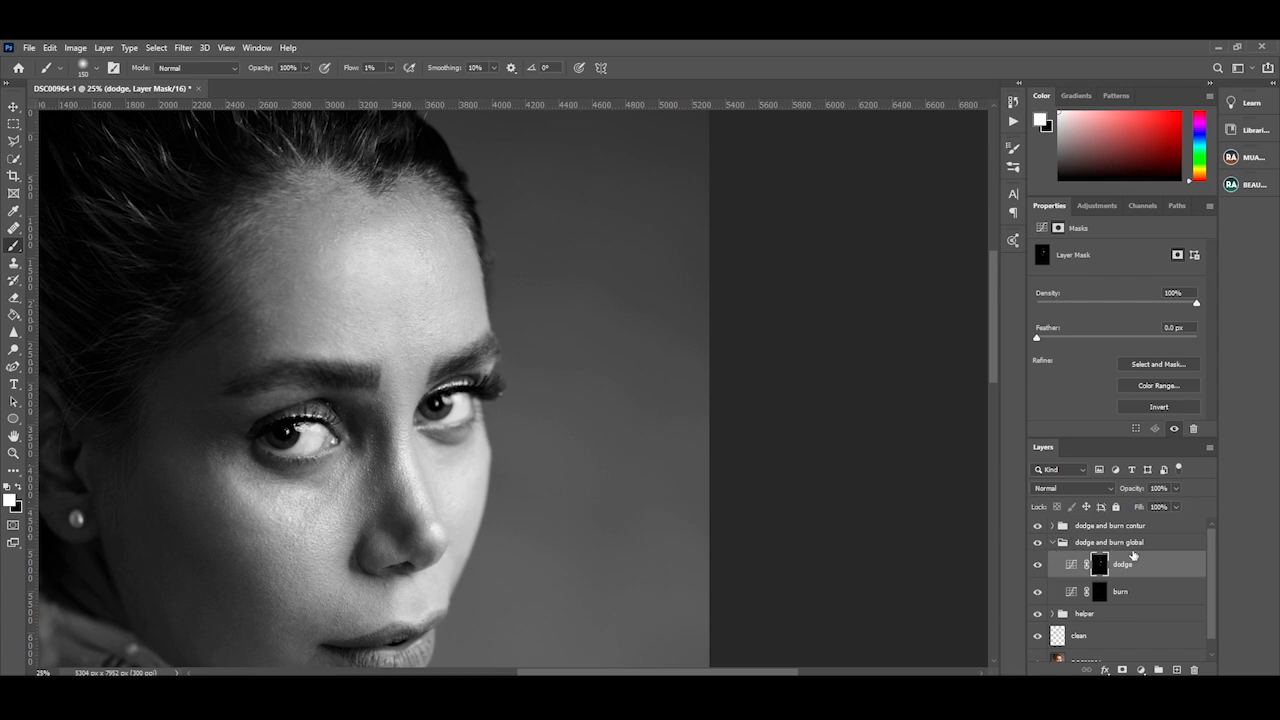
- Expand the dodge and burn contur group, select its burn layer's mask and enlarge the brush to 600
{"action": "left_click", "coordinate": [1053, 526]}
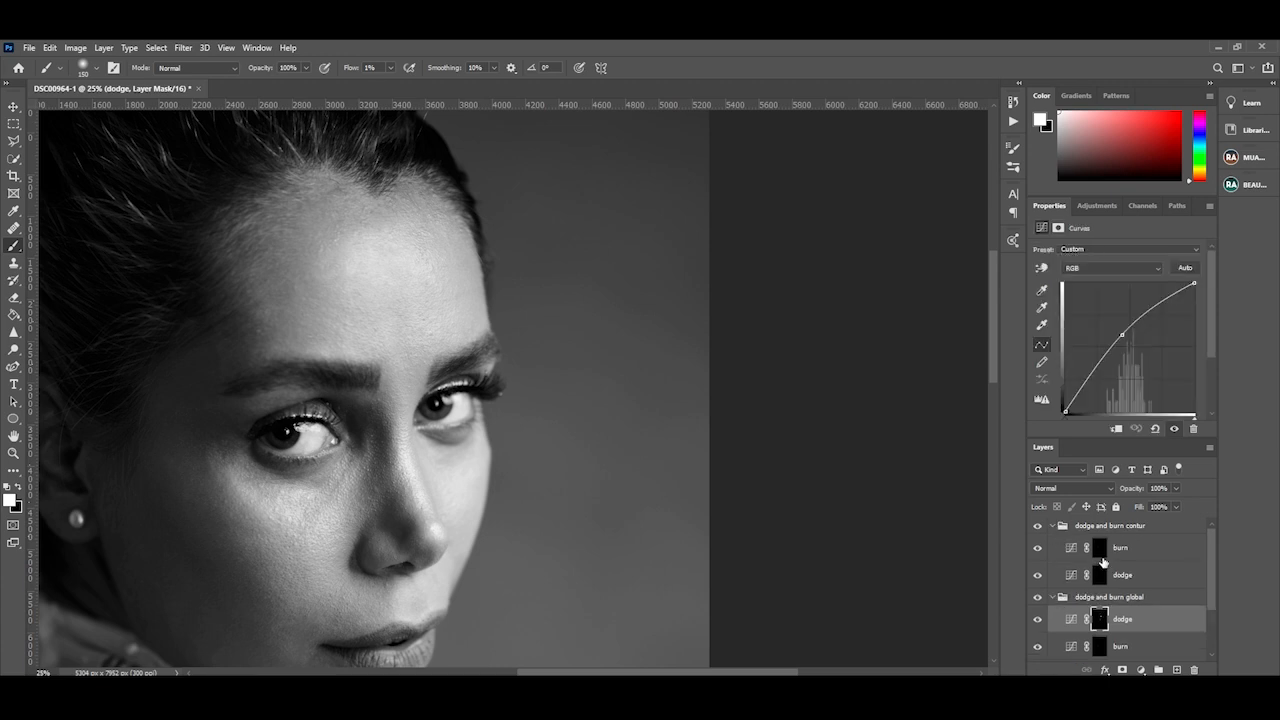
{"action": "left_click", "coordinate": [1101, 549]}
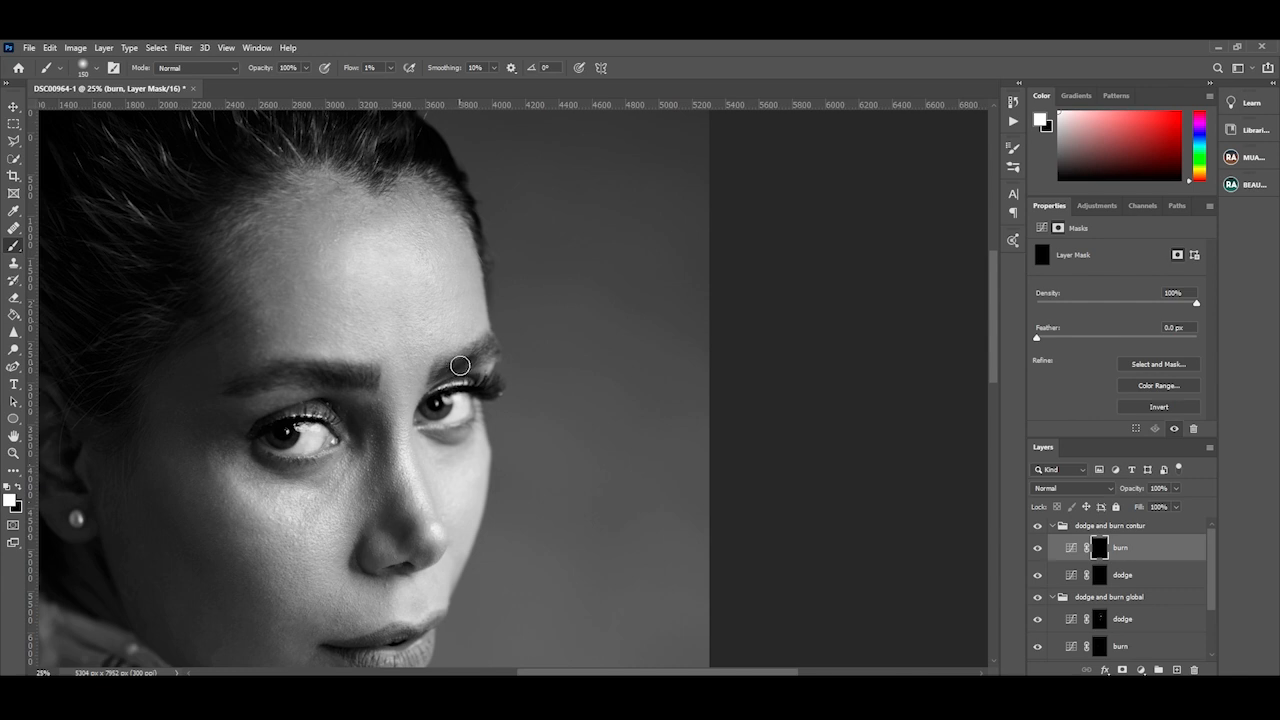
{"action": "key", "text": "bracketright"}
{"action": "key", "text": "bracketright"}
{"action": "key", "text": "bracketright"}
{"action": "key", "text": "bracketright"}
{"action": "key", "text": "bracketright"}
{"action": "key", "text": "bracketright"}
{"action": "key", "text": "bracketright"}
- Add an empty layer above the contour burn layer and hide the helper group to view the portrait in colour
{"action": "left_click", "coordinate": [1176, 669]}
{"action": "key", "text": "x"}
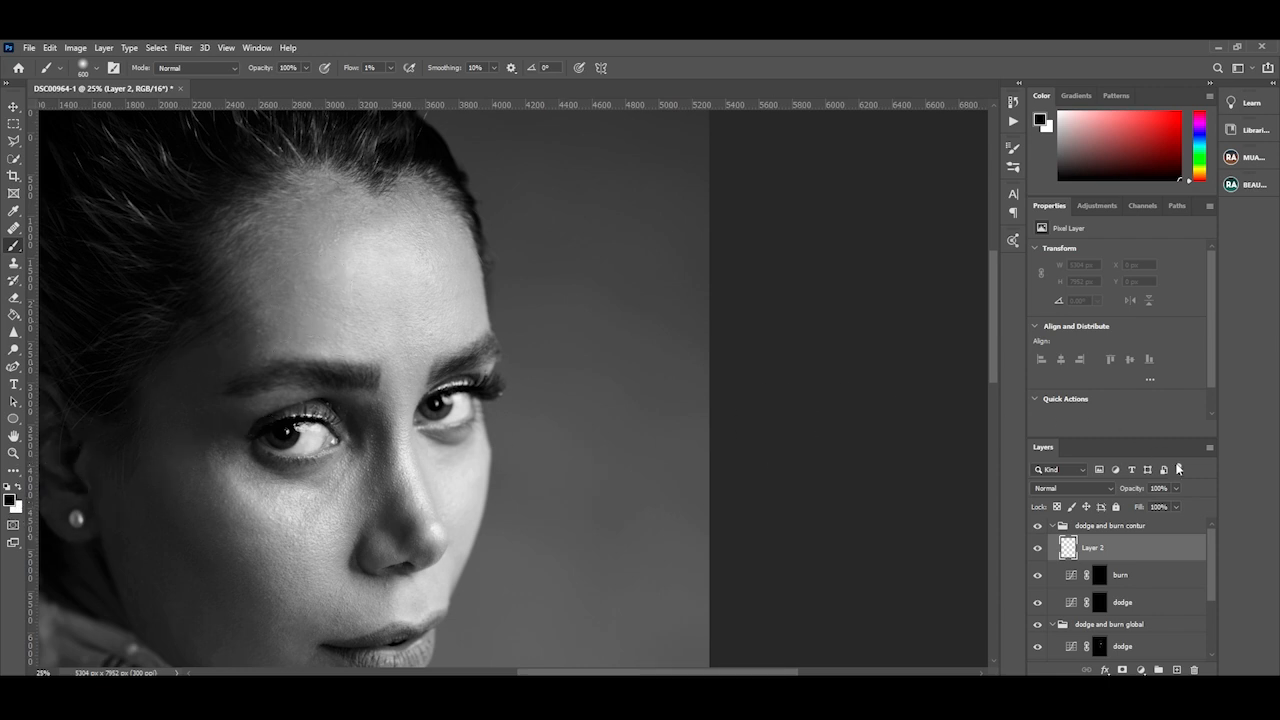
{"action": "left_click_drag", "start_coordinate": [1215, 554], "coordinate": [1217, 625]}
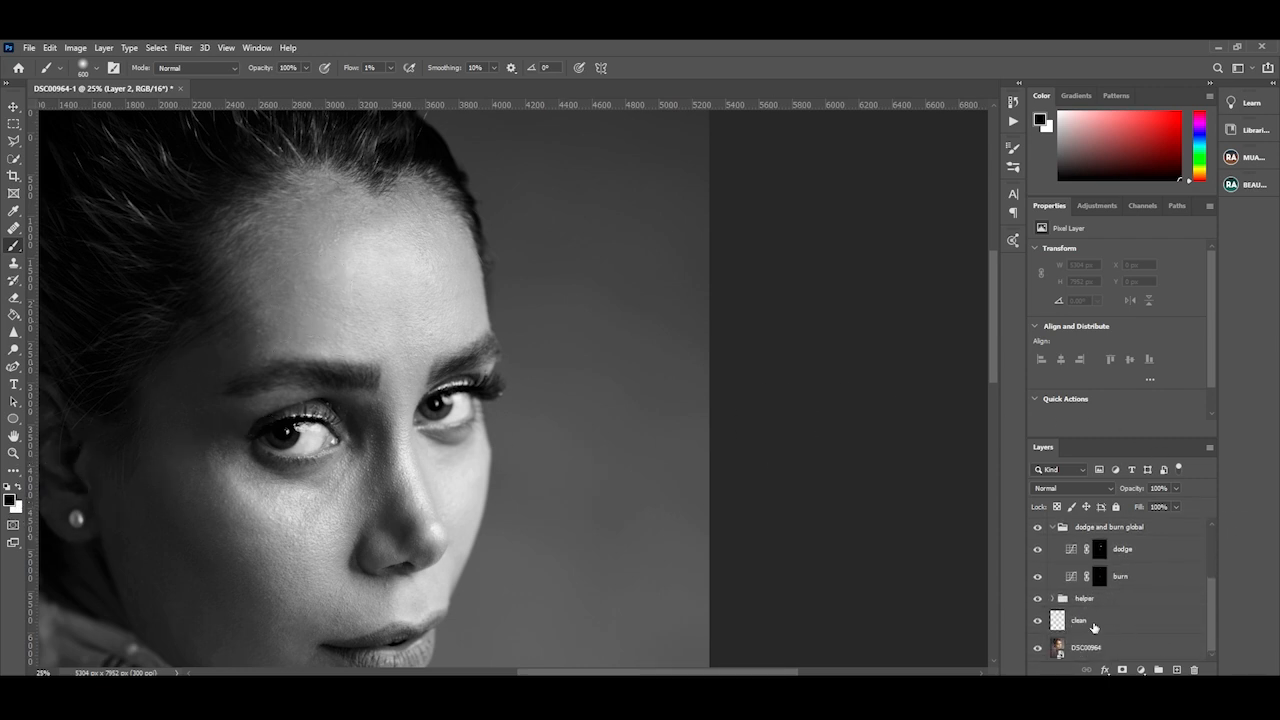
{"action": "left_click", "coordinate": [1038, 598]}
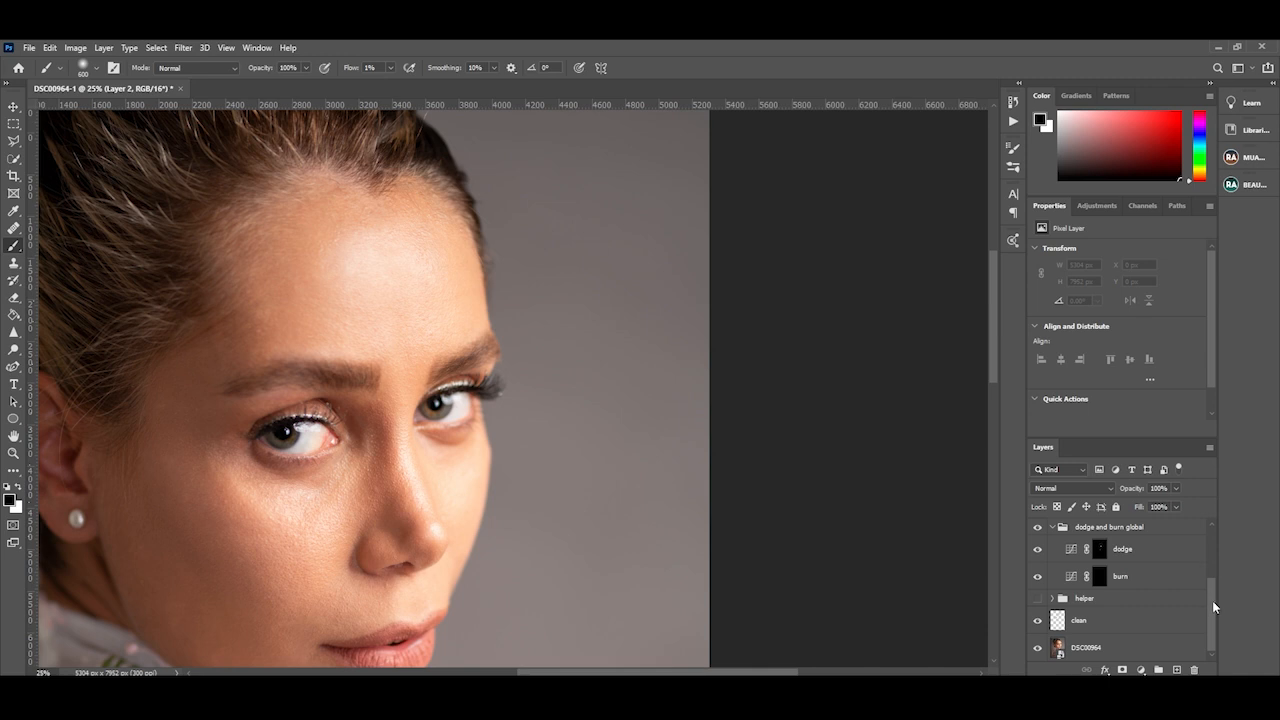
{"action": "left_click_drag", "start_coordinate": [1212, 600], "coordinate": [1215, 551]}
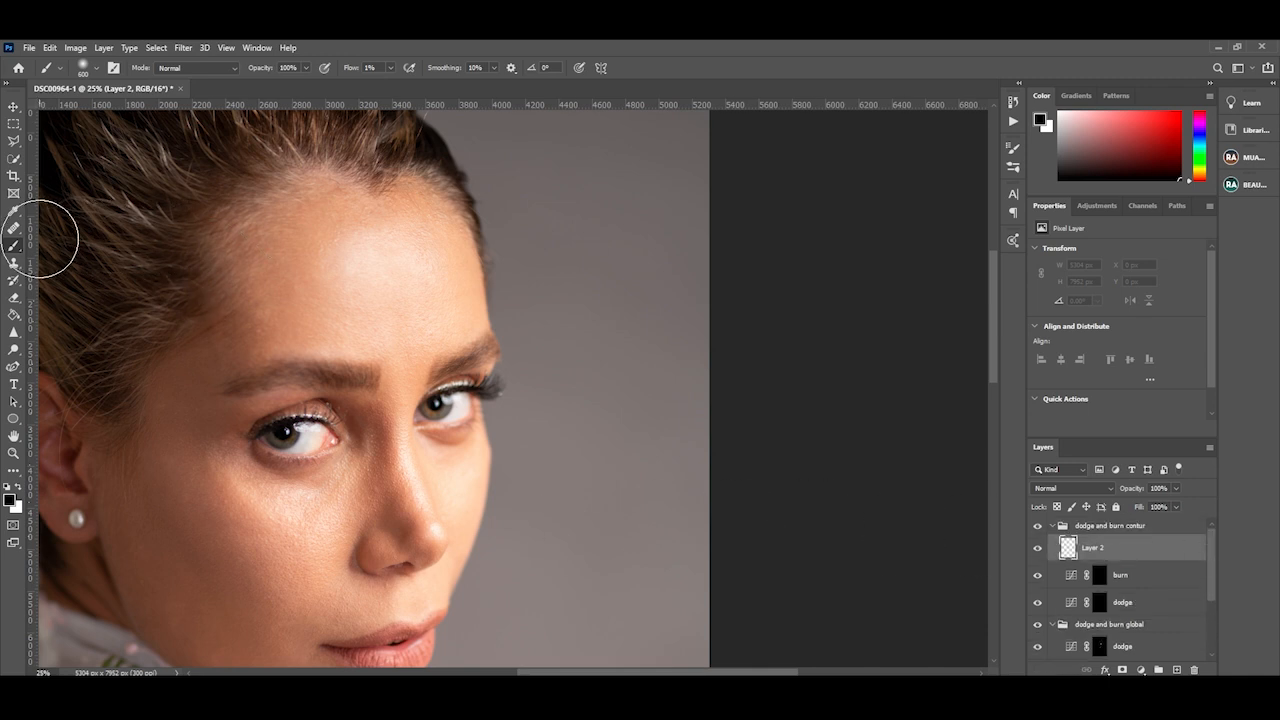
- Set the foreground colour to red fb0000 and raise the brush flow to 100%
{"action": "left_click", "coordinate": [9, 499]}
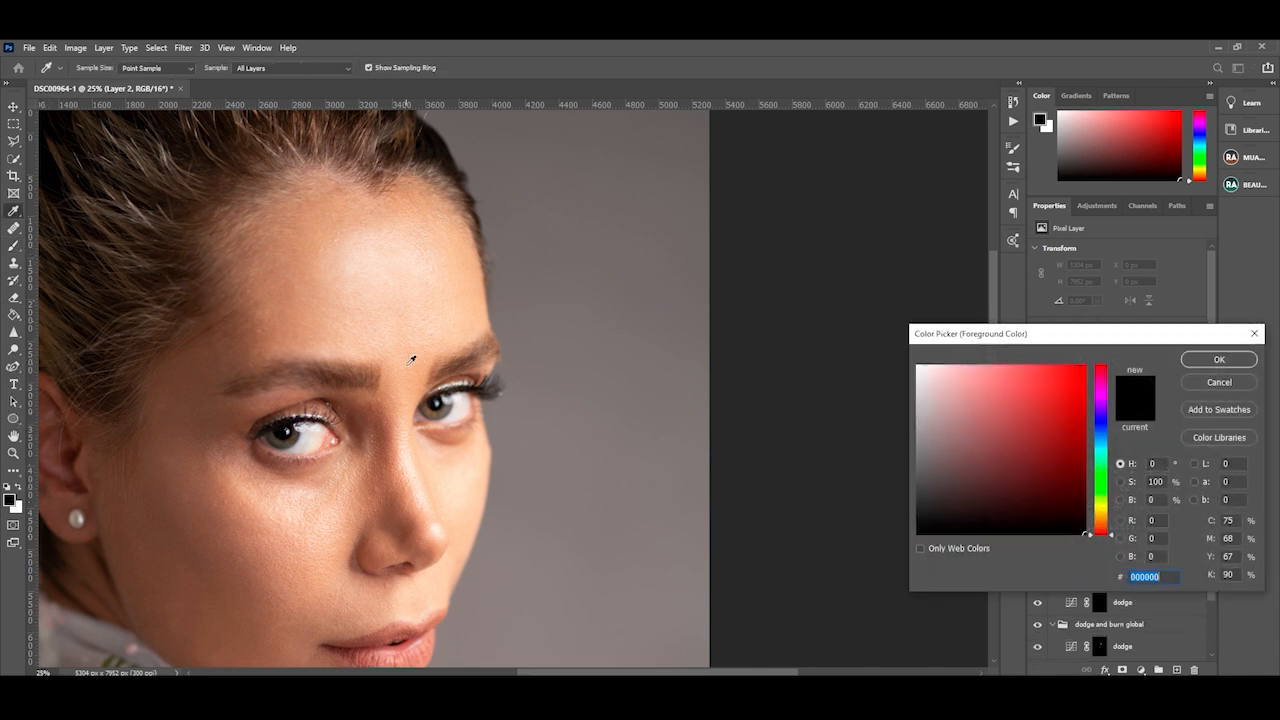
{"action": "left_click", "coordinate": [1085, 368]}
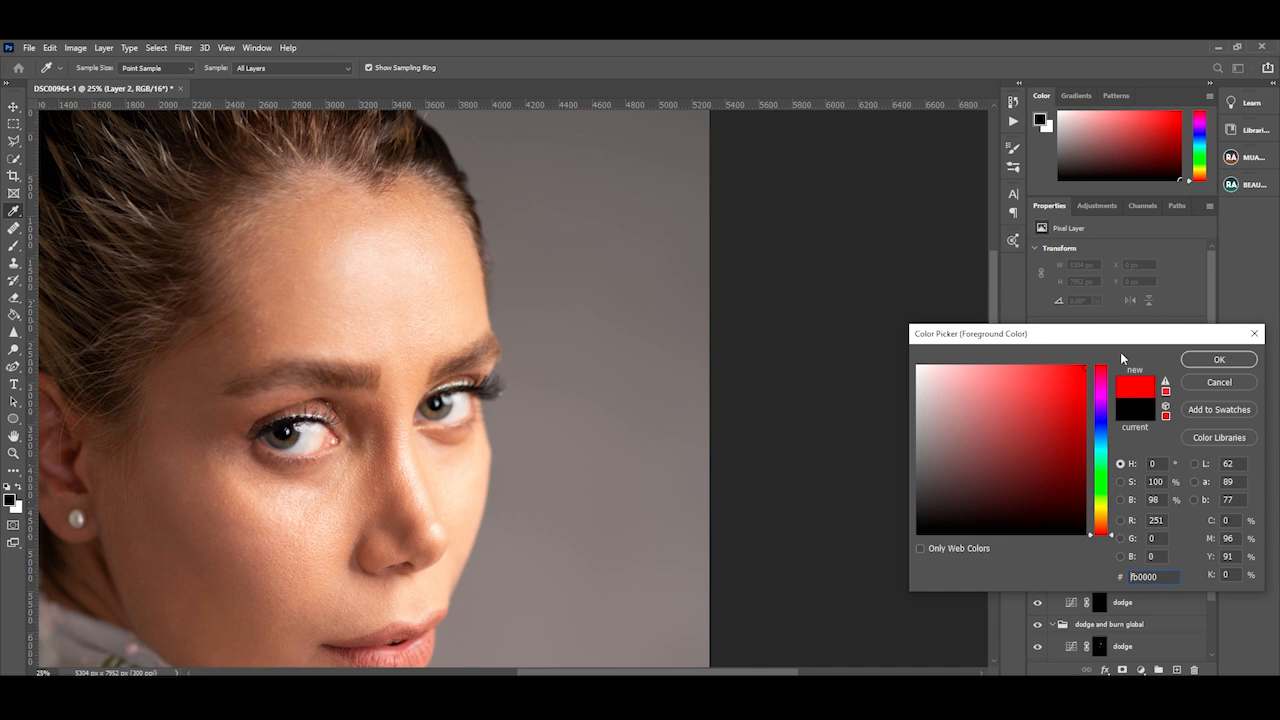
{"action": "left_click", "coordinate": [1199, 362]}
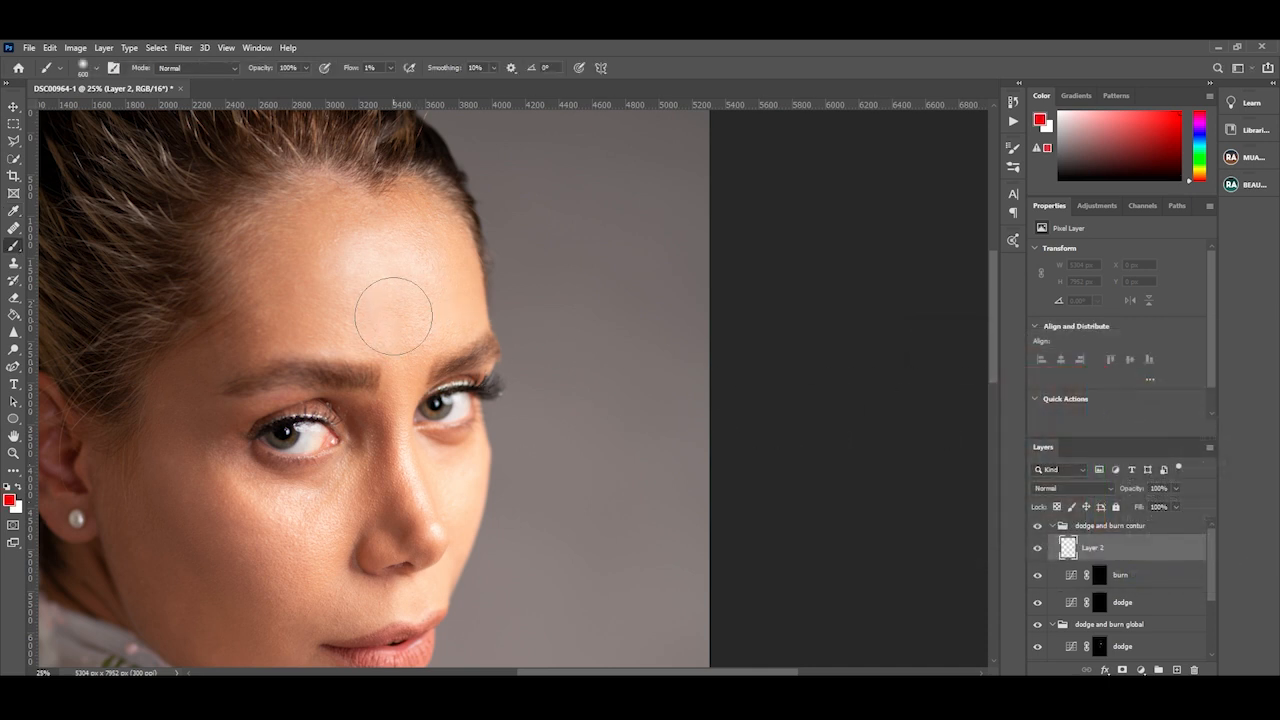
{"action": "key", "text": "ctrl"}
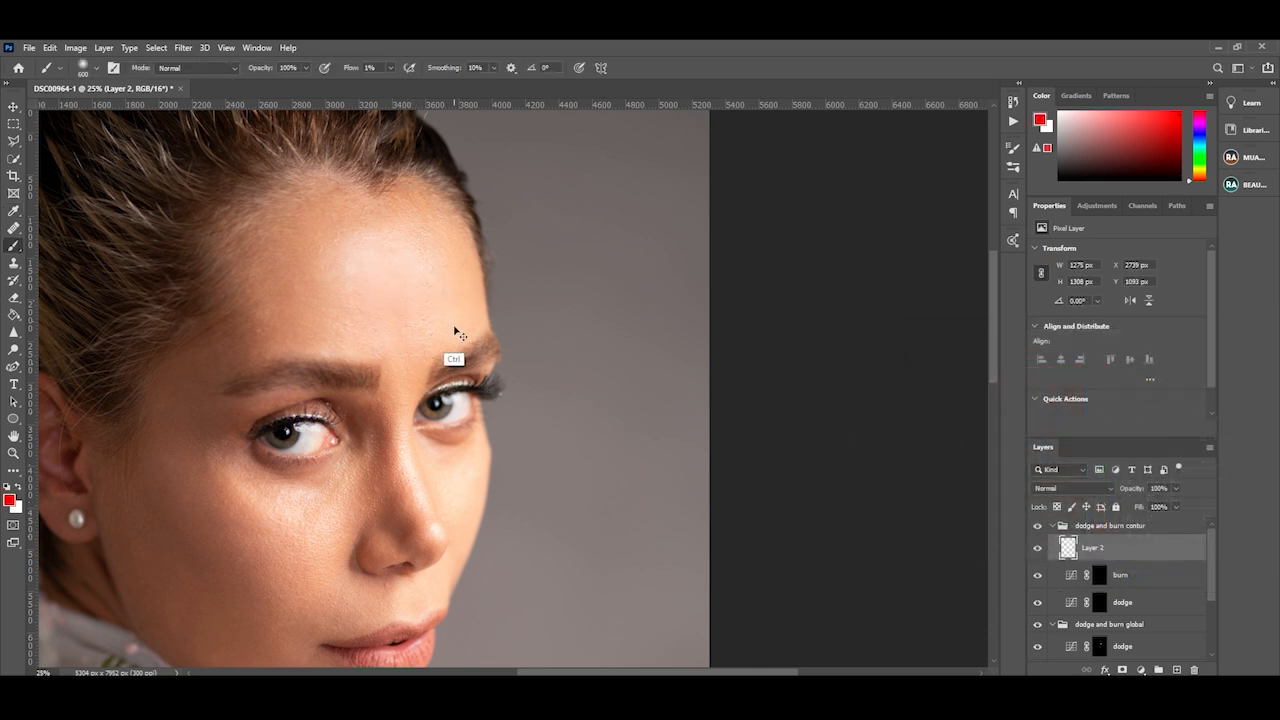
{"action": "left_click", "coordinate": [391, 67]}
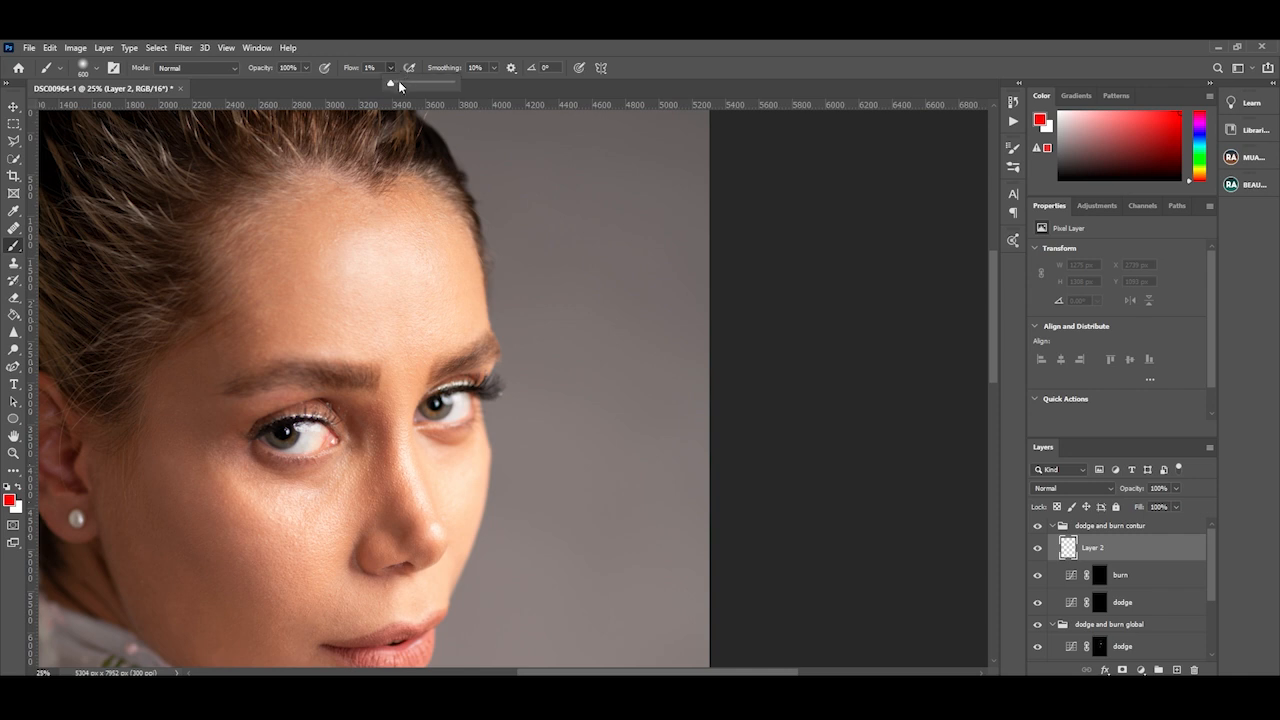
{"action": "left_click_drag", "start_coordinate": [395, 86], "coordinate": [449, 86]}
- Paint red highlight guides on the central forehead, cheeks, brow bones and nose bridge, reducing the brush for the smaller areas
{"action": "mouse_move", "coordinate": [427, 316]}
{"action": "left_mouse_down"}
{"action": "mouse_move", "coordinate": [376, 289]}
{"action": "mouse_move", "coordinate": [396, 334]}
{"action": "mouse_move", "coordinate": [390, 300]}
{"action": "left_mouse_up"}
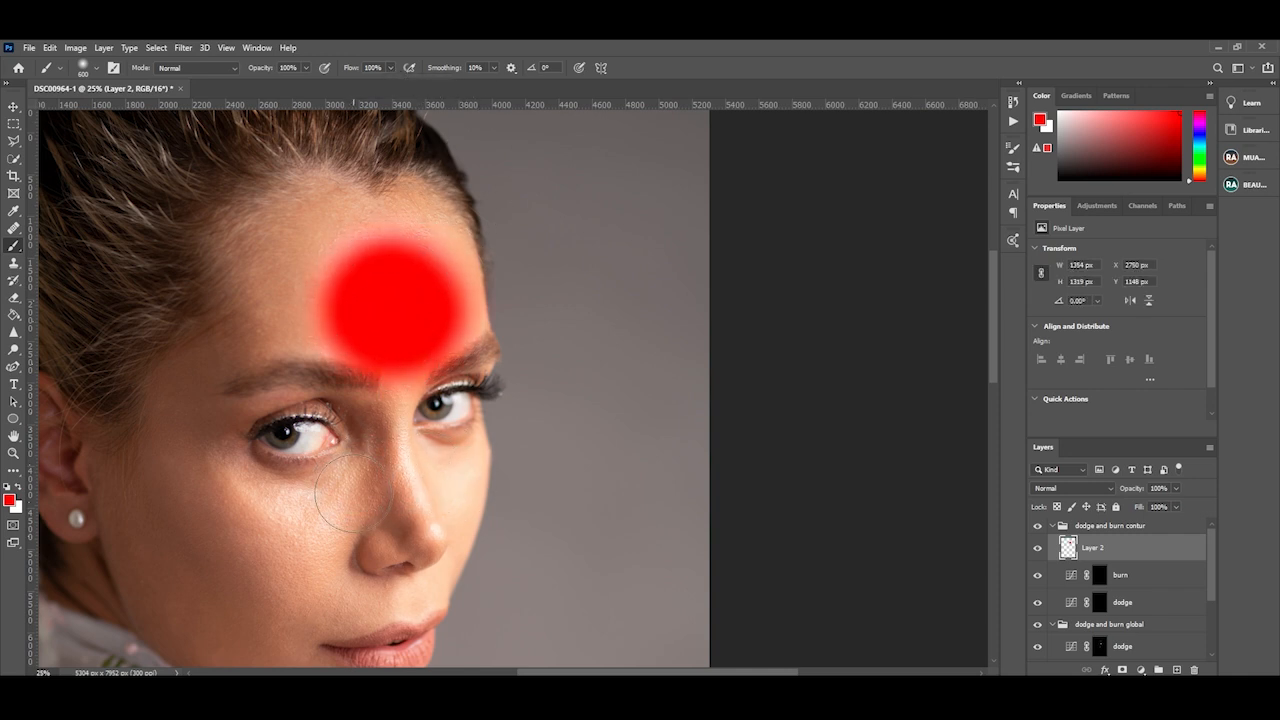
{"action": "mouse_move", "coordinate": [345, 490]}
{"action": "left_mouse_down"}
{"action": "mouse_move", "coordinate": [307, 510]}
{"action": "mouse_move", "coordinate": [228, 515]}
{"action": "left_mouse_up"}
{"action": "key", "text": "bracketleft"}
{"action": "key", "text": "bracketleft"}
{"action": "key", "text": "bracketleft"}
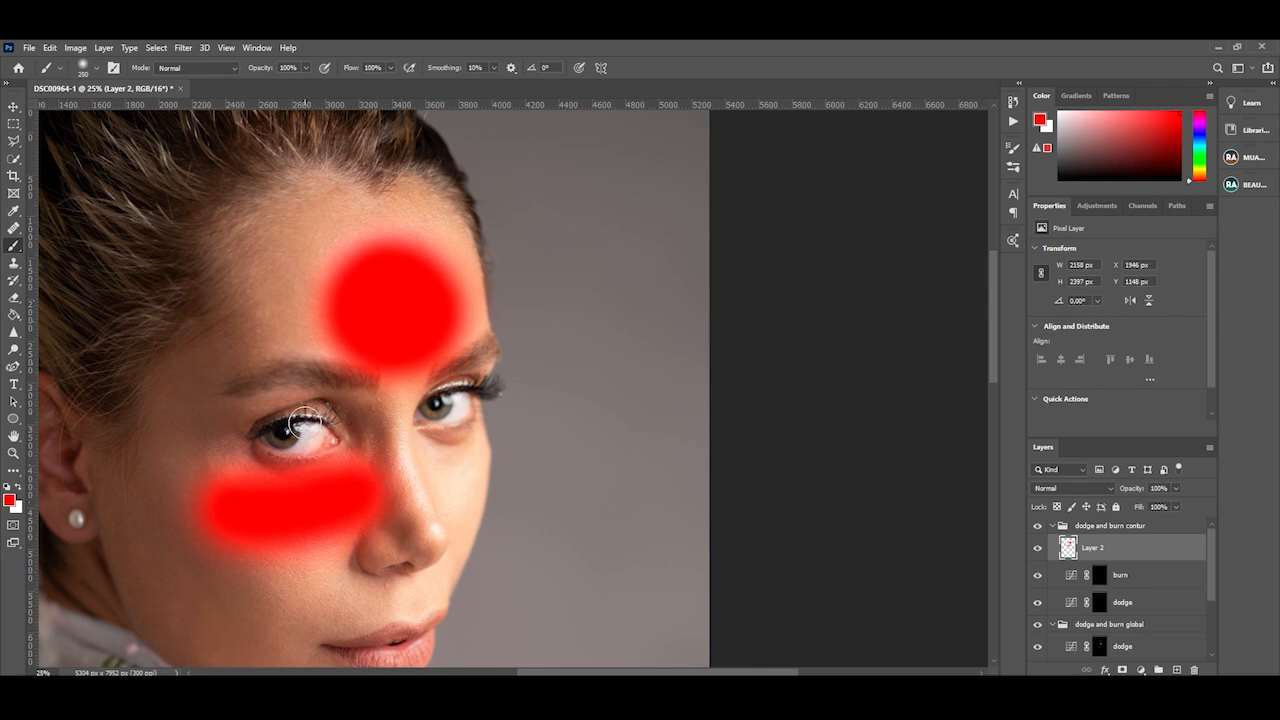
{"action": "left_click_drag", "start_coordinate": [298, 390], "coordinate": [236, 420]}
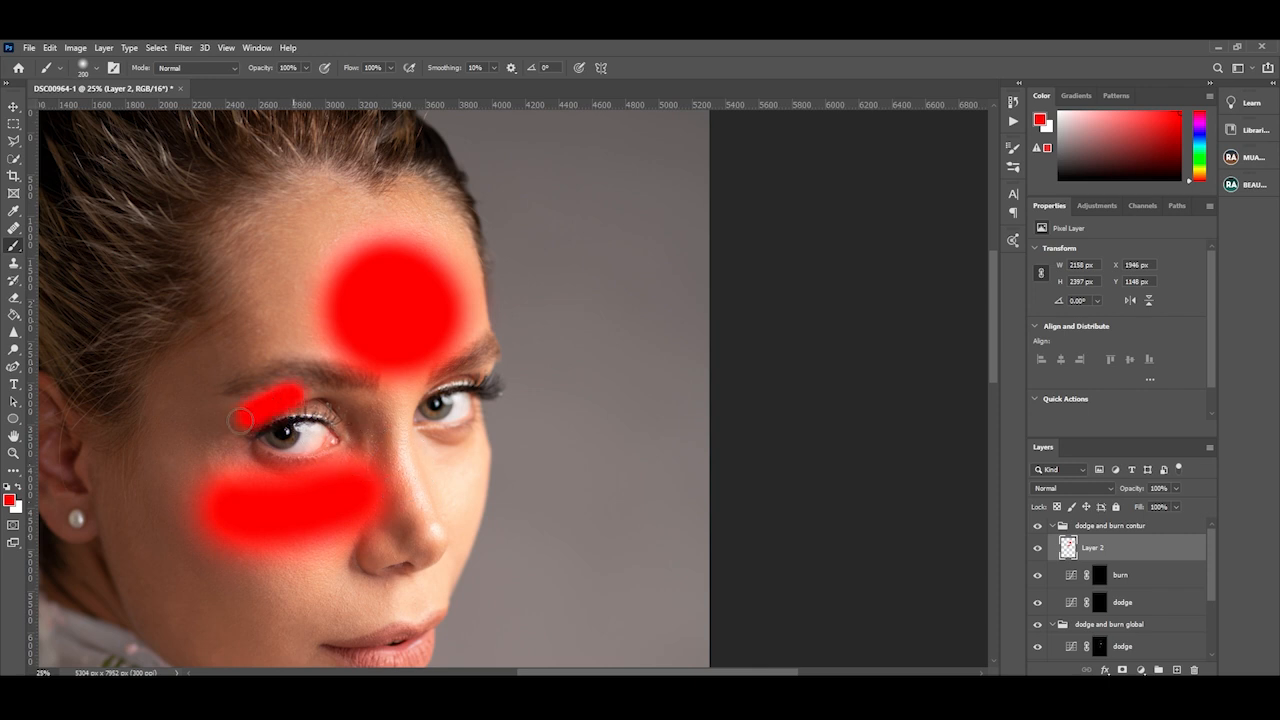
{"action": "left_click", "coordinate": [490, 364]}
{"action": "left_click_drag", "start_coordinate": [388, 425], "coordinate": [432, 512]}
- Mark the groove below the nose, the upper lip edge and the chin in red with a smaller brush
{"action": "key", "text": "bracketleft"}
{"action": "key", "text": "bracketleft"}
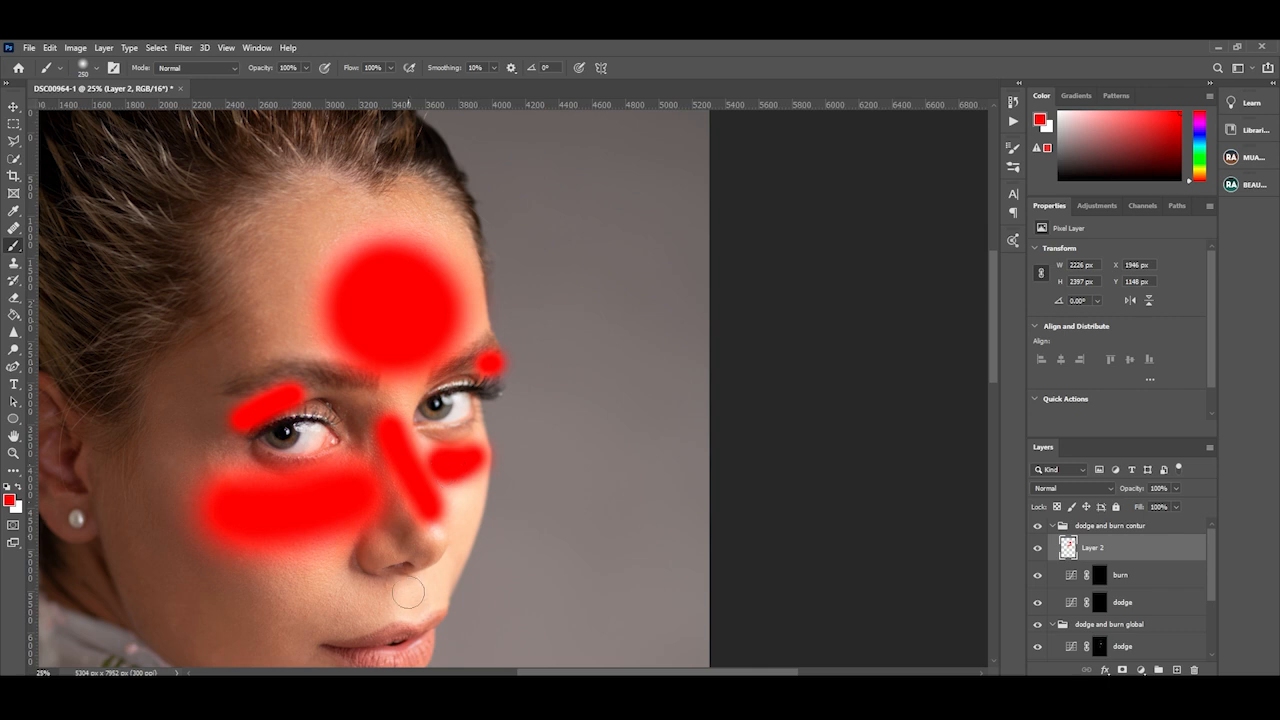
{"action": "mouse_move", "coordinate": [428, 612]}
{"action": "left_mouse_down"}
{"action": "mouse_move", "coordinate": [391, 623]}
{"action": "mouse_move", "coordinate": [429, 608]}
{"action": "mouse_move", "coordinate": [408, 568]}
{"action": "left_mouse_up"}
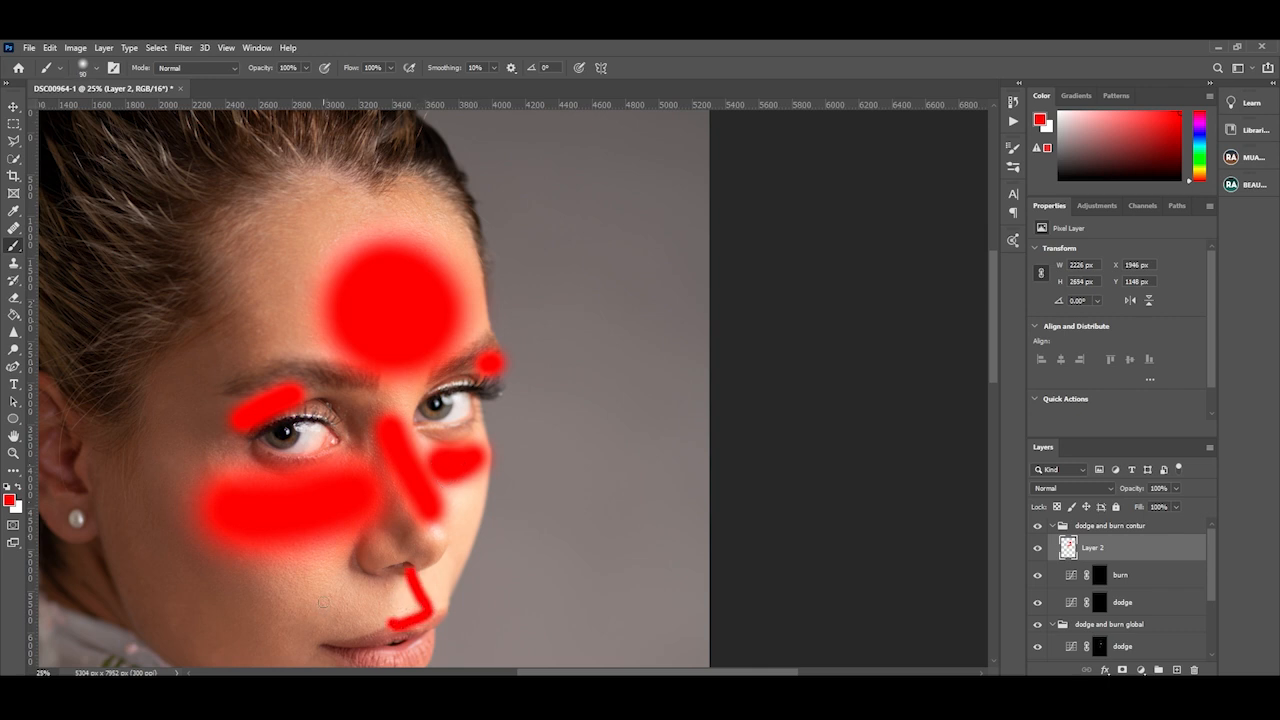
{"action": "left_click_drag", "start_coordinate": [332, 606], "coordinate": [306, 451]}
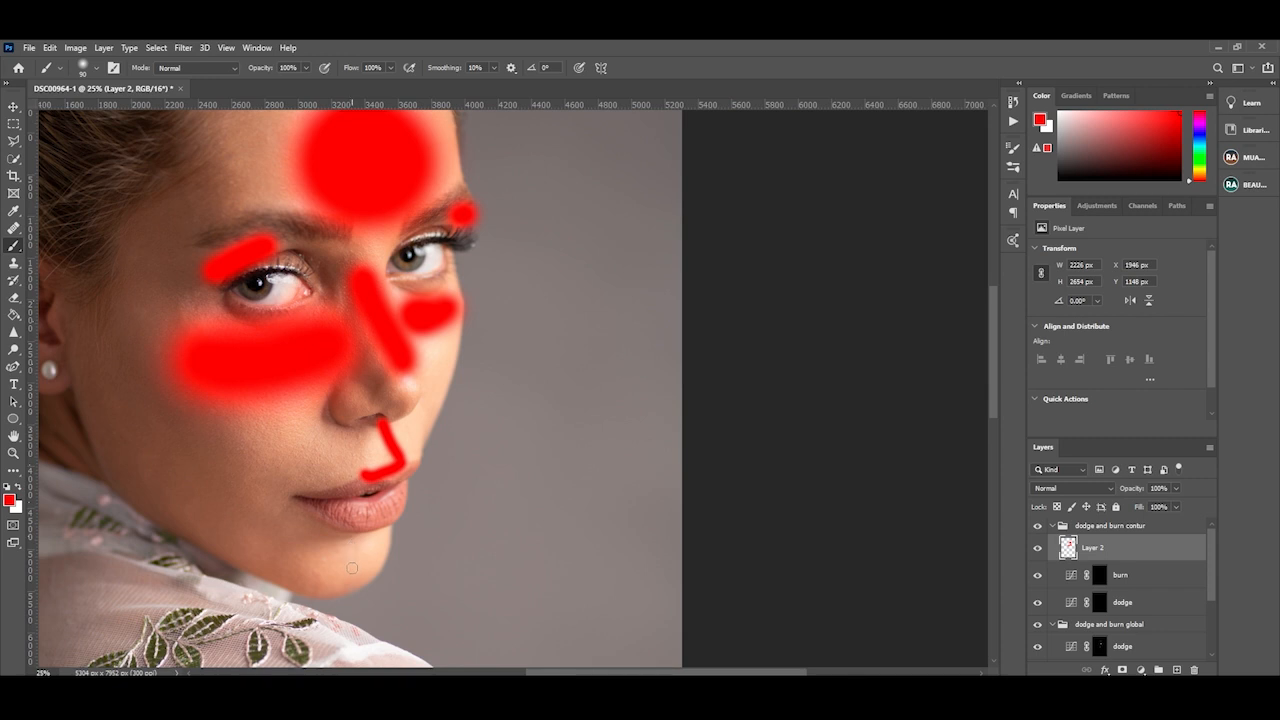
{"action": "mouse_move", "coordinate": [365, 560]}
{"action": "left_mouse_down"}
{"action": "mouse_move", "coordinate": [338, 574]}
{"action": "mouse_move", "coordinate": [355, 565]}
{"action": "left_mouse_up"}
- Switch the foreground colour to blue 003bfb and paint shadow guides along the jaw, temple and hairline with a size 600 brush
{"action": "left_click", "coordinate": [12, 502]}
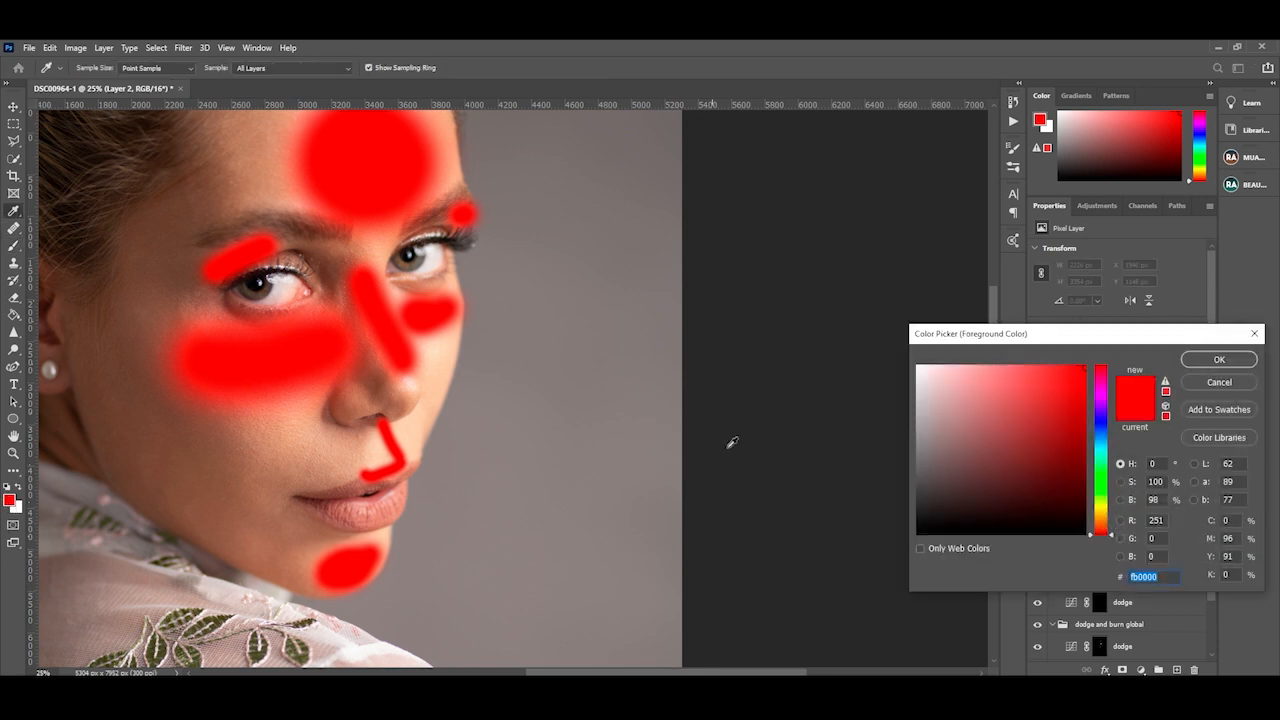
{"action": "left_click", "coordinate": [1104, 432]}
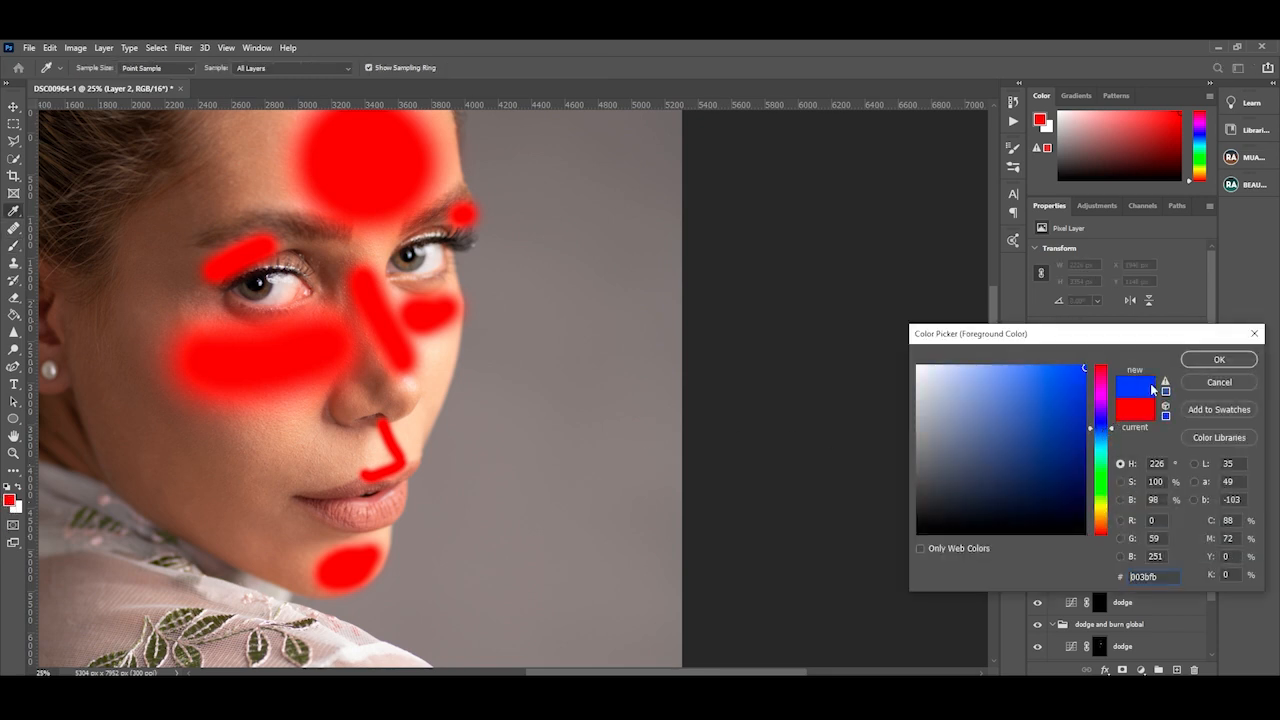
{"action": "left_click", "coordinate": [1218, 360]}
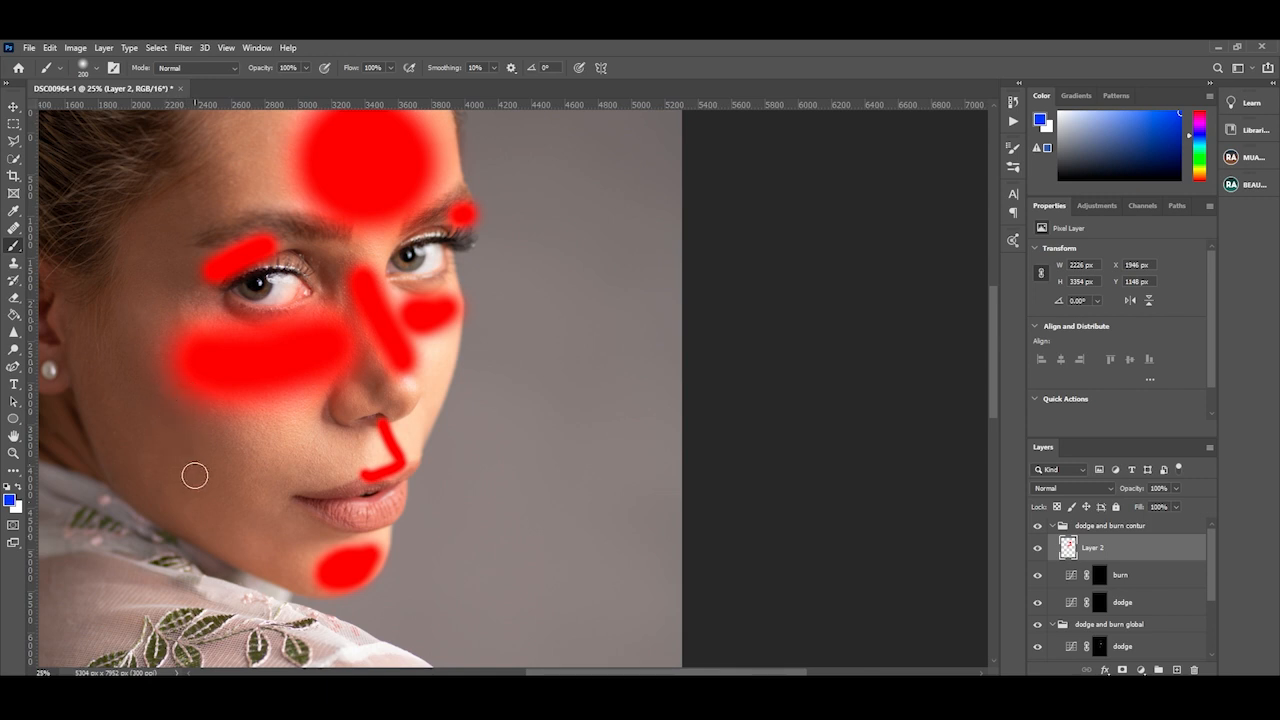
{"action": "key", "text": "bracketright"}
{"action": "key", "text": "bracketright"}
{"action": "key", "text": "bracketright"}
{"action": "key", "text": "bracketright"}
{"action": "key", "text": "bracketright"}
{"action": "mouse_move", "coordinate": [274, 545]}
{"action": "left_mouse_down"}
{"action": "mouse_move", "coordinate": [150, 509]}
{"action": "mouse_move", "coordinate": [75, 394]}
{"action": "mouse_move", "coordinate": [86, 257]}
{"action": "left_mouse_up"}
{"action": "mouse_move", "coordinate": [240, 183]}
{"action": "left_mouse_down"}
{"action": "mouse_move", "coordinate": [258, 297]}
{"action": "mouse_move", "coordinate": [245, 301]}
{"action": "mouse_move", "coordinate": [206, 226]}
{"action": "mouse_move", "coordinate": [281, 143]}
{"action": "mouse_move", "coordinate": [351, 123]}
{"action": "mouse_move", "coordinate": [428, 172]}
{"action": "left_mouse_up"}
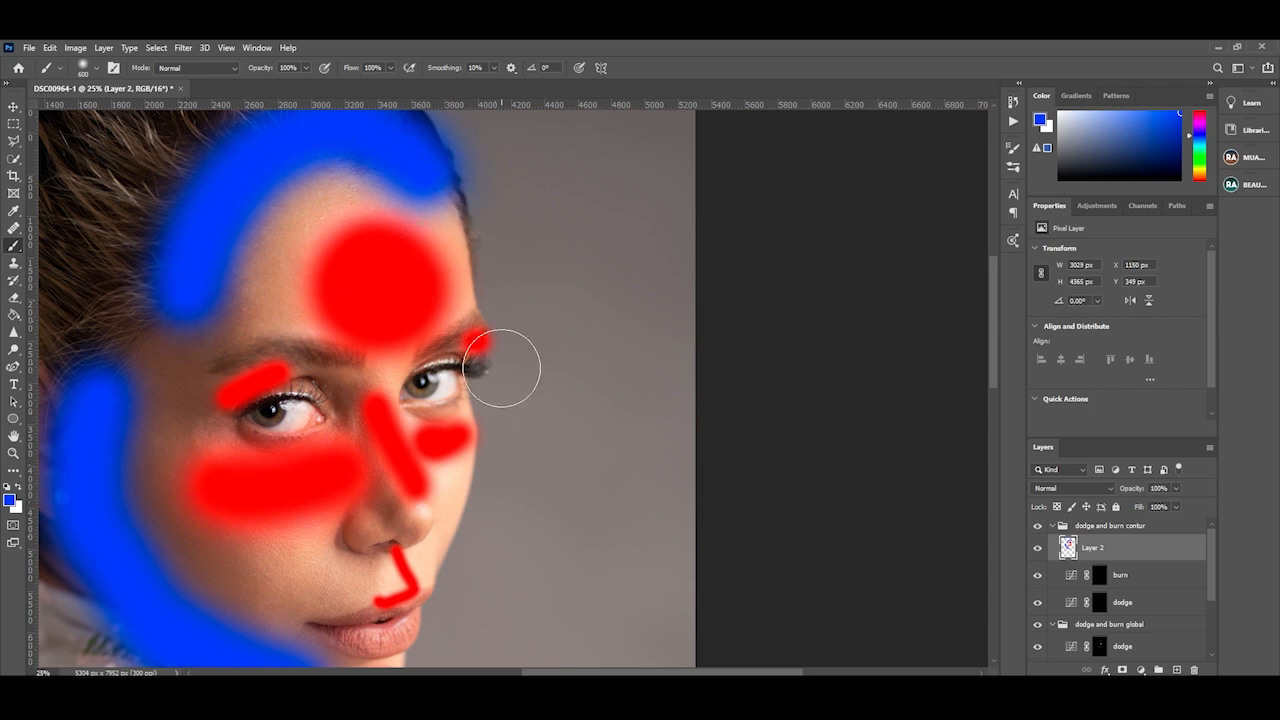
- Reduce the brush to 300 and paint blue shadow guides over both eyebrows and down the side and tip of the nose
{"action": "key", "text": "bracketleft"}
{"action": "key", "text": "bracketleft"}
{"action": "key", "text": "bracketleft"}
{"action": "left_click_drag", "start_coordinate": [365, 355], "coordinate": [240, 355]}
{"action": "left_click_drag", "start_coordinate": [408, 355], "coordinate": [490, 322]}
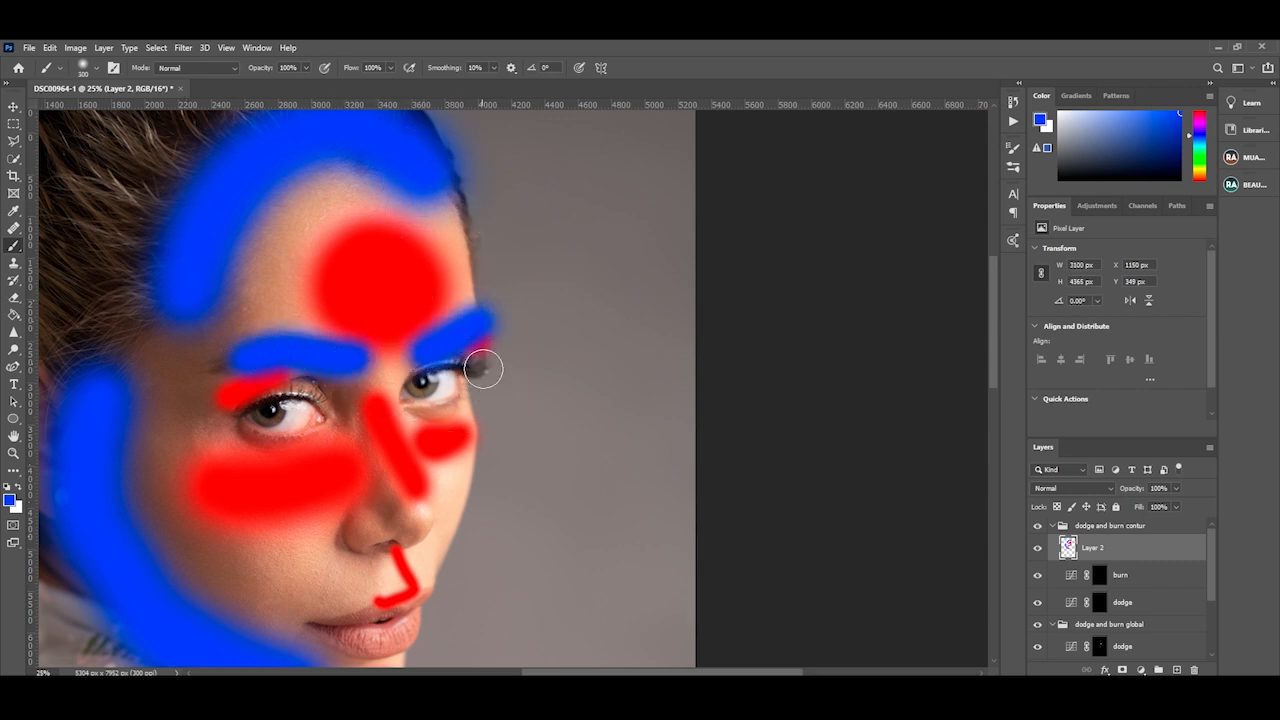
{"action": "mouse_move", "coordinate": [415, 527]}
{"action": "left_mouse_down"}
{"action": "mouse_move", "coordinate": [386, 517]}
{"action": "mouse_move", "coordinate": [346, 416]}
{"action": "left_mouse_up"}
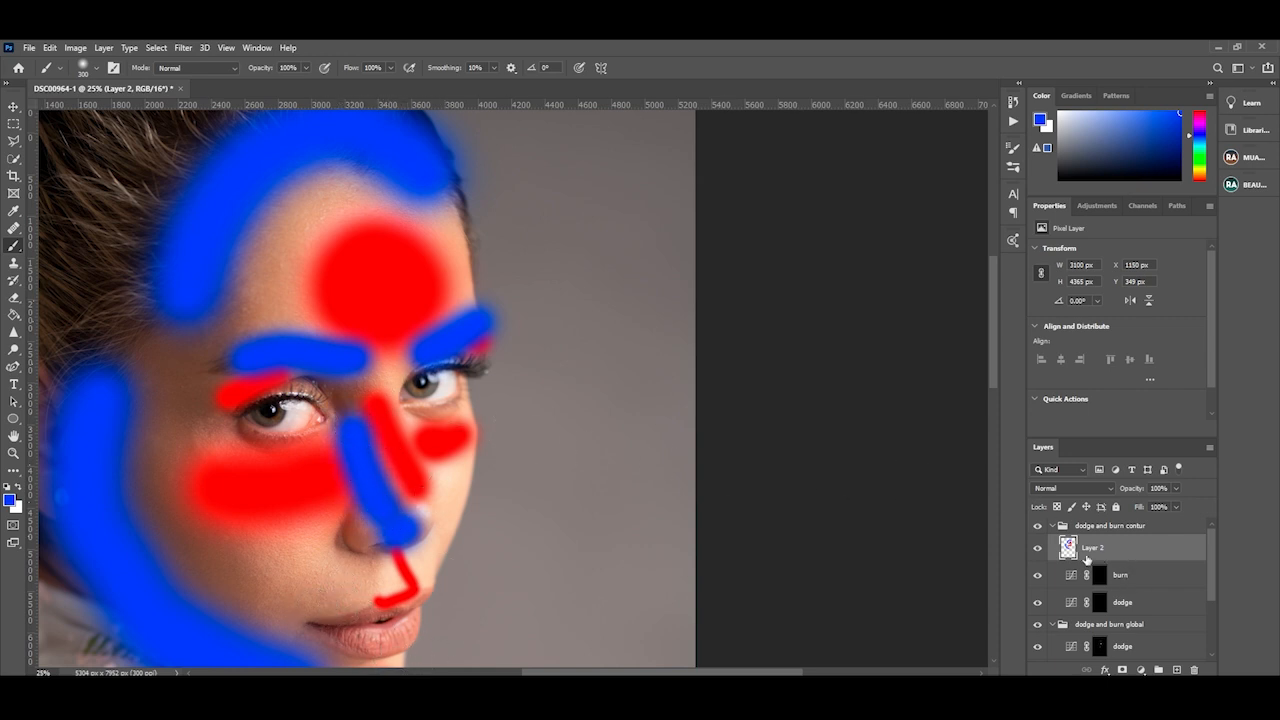
- Delete the painted guide layer and set the brush flow to 1% for the contour burn mask
{"action": "key", "text": "Delete"}
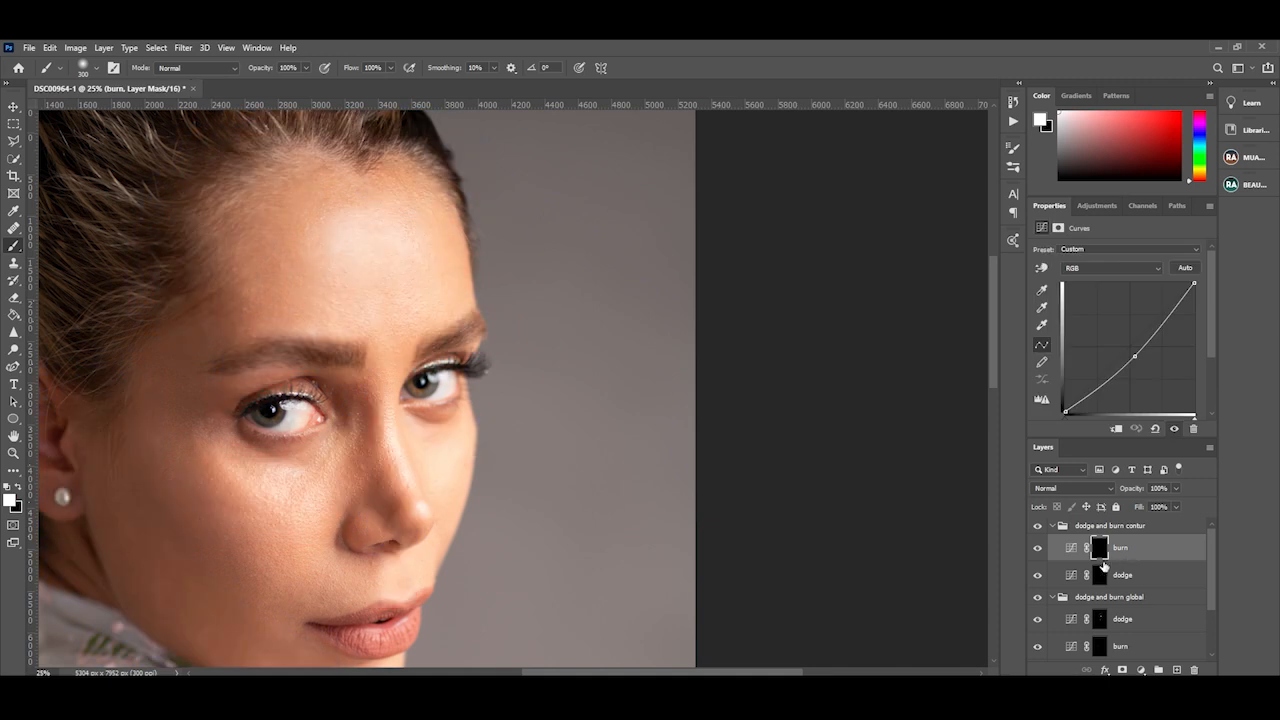
{"action": "left_click", "coordinate": [389, 67]}
{"action": "left_click_drag", "start_coordinate": [385, 81], "coordinate": [330, 87]}
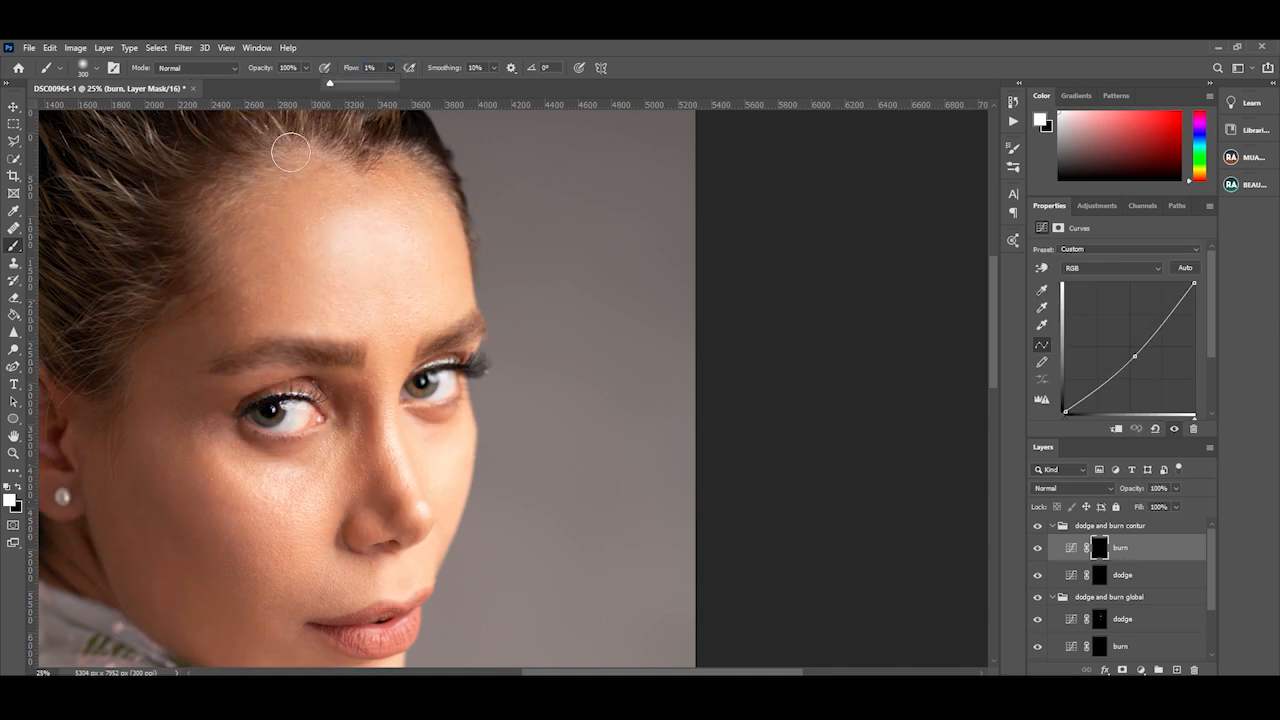
{"action": "left_click", "coordinate": [366, 70]}
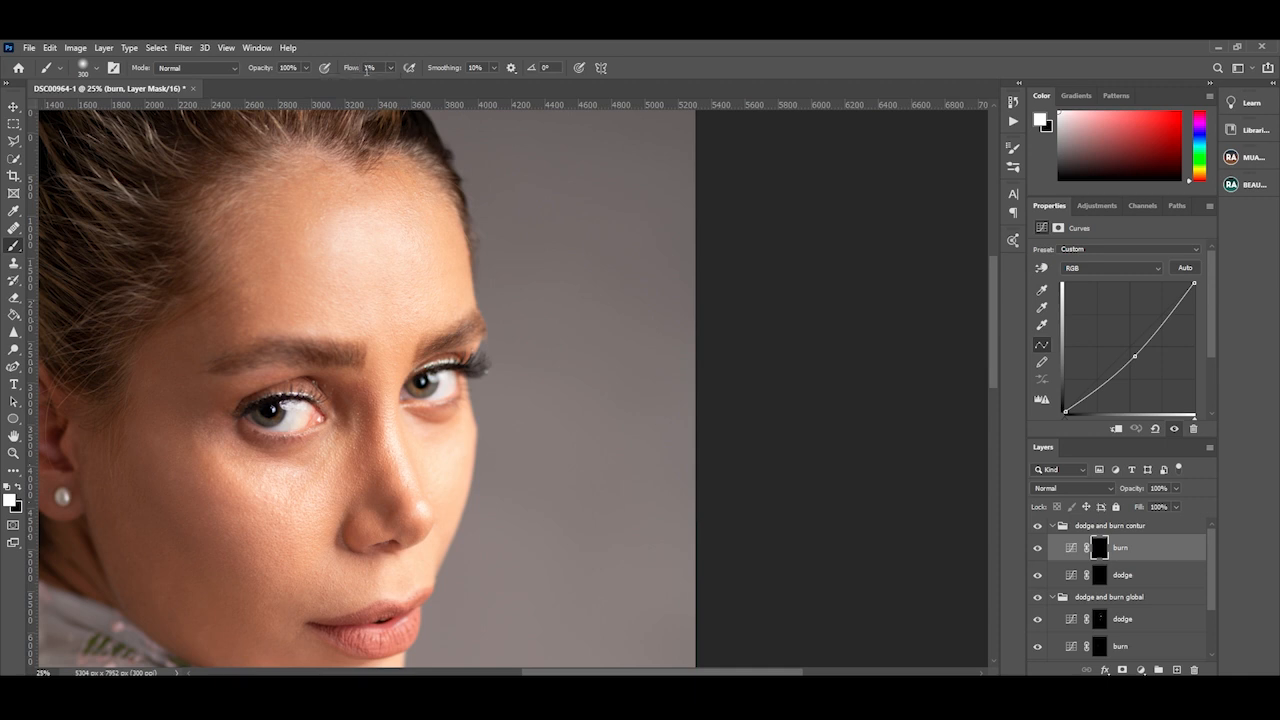
{"action": "right_click", "coordinate": [367, 69]}
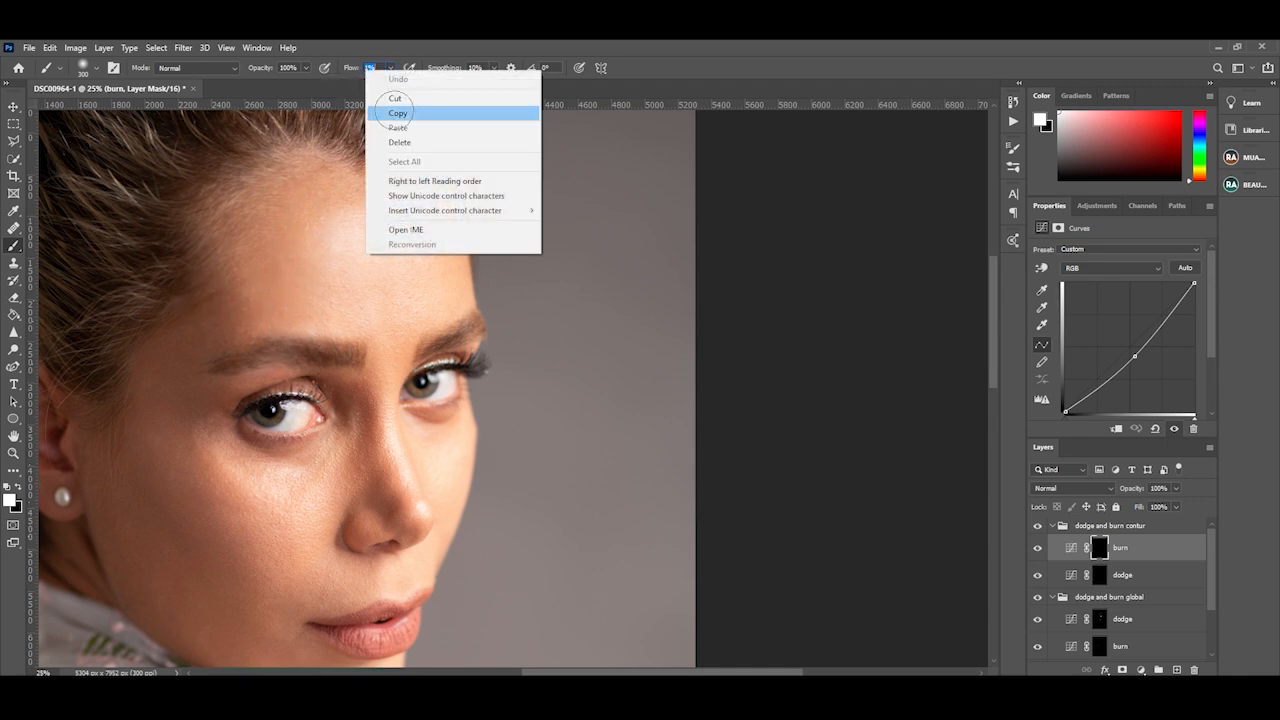
- Set the brush flow to 2% and brighten the centre of the forehead on the contour dodge mask with a size 511 brush
{"action": "left_click", "coordinate": [371, 67]}
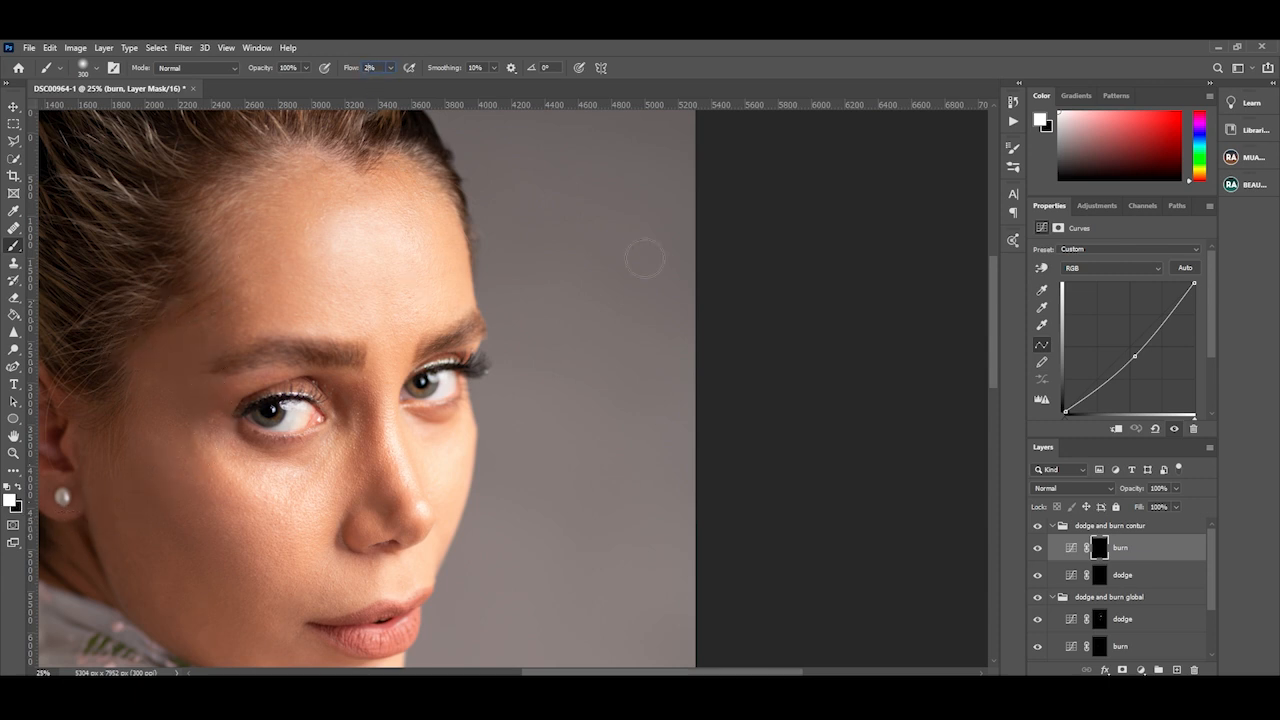
{"action": "left_click", "coordinate": [1100, 577]}
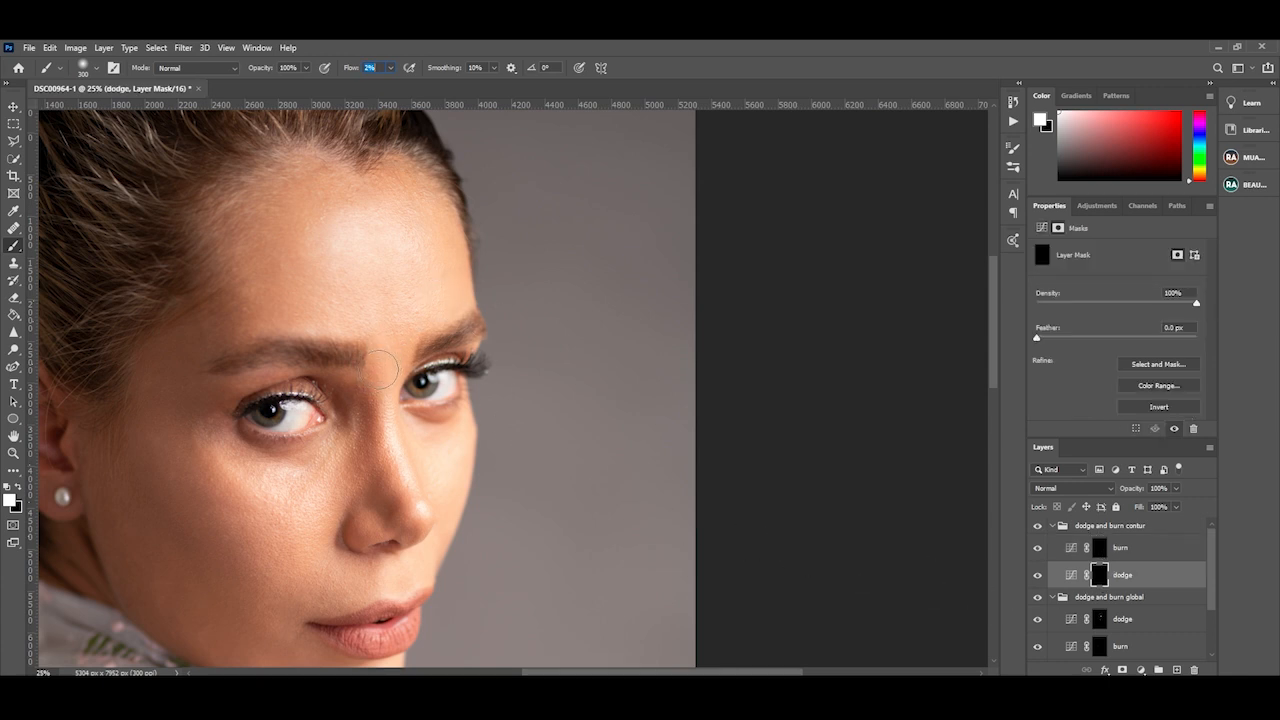
{"action": "right_click", "coordinate": [455, 296]}
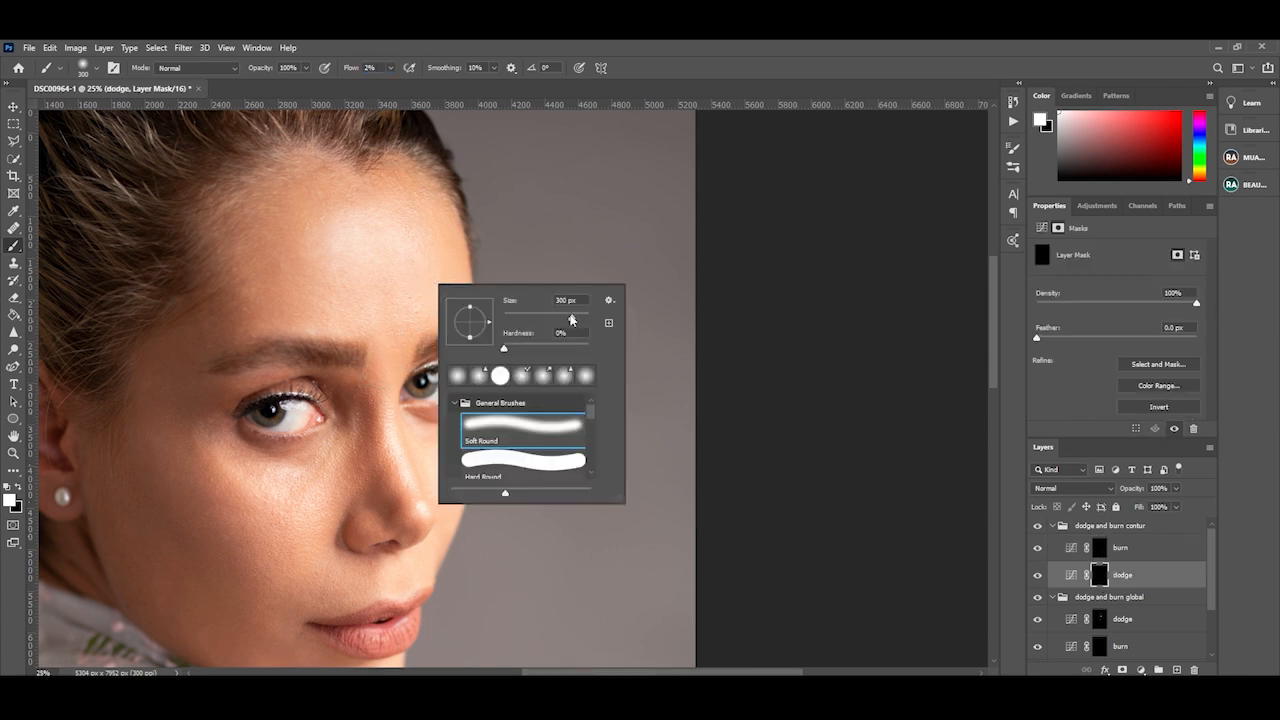
{"action": "mouse_move", "coordinate": [572, 319]}
{"action": "left_mouse_down"}
{"action": "mouse_move", "coordinate": [544, 319]}
{"action": "mouse_move", "coordinate": [586, 319]}
{"action": "left_mouse_up"}
{"action": "left_click", "coordinate": [370, 278]}
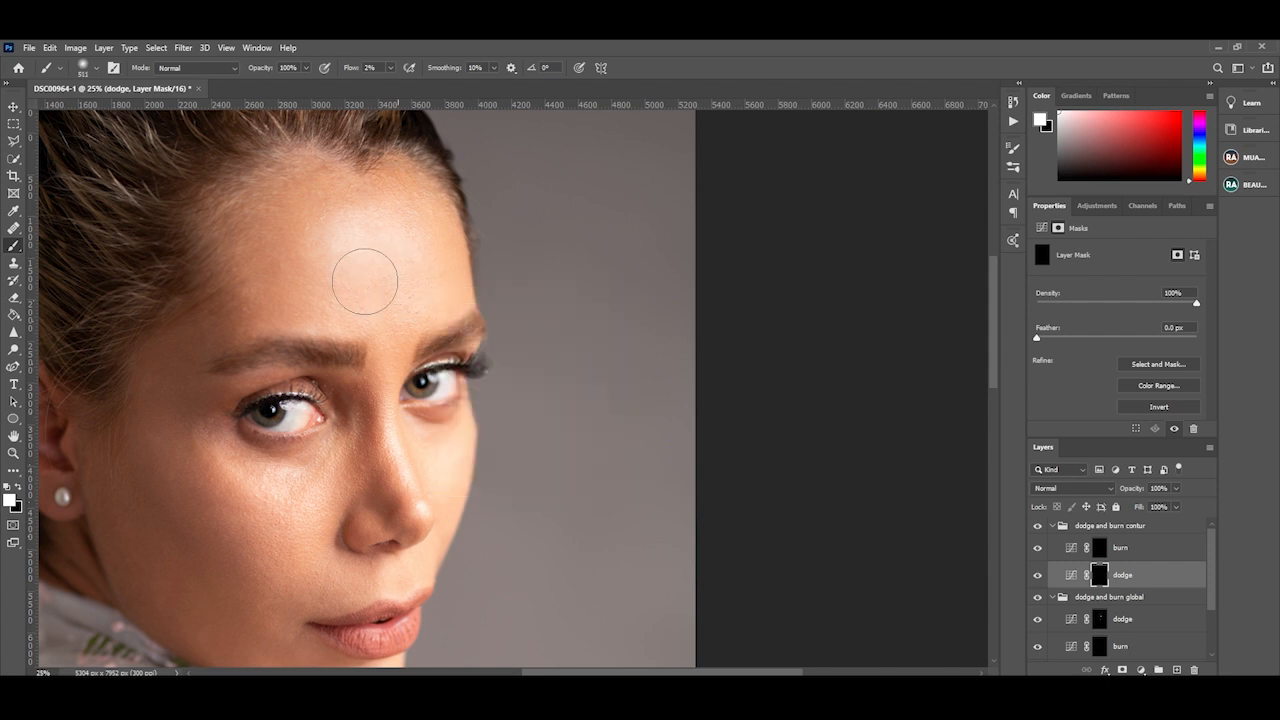
{"action": "mouse_move", "coordinate": [370, 306]}
{"action": "left_mouse_down"}
{"action": "mouse_move", "coordinate": [397, 286]}
{"action": "mouse_move", "coordinate": [396, 300]}
{"action": "mouse_move", "coordinate": [366, 294]}
{"action": "mouse_move", "coordinate": [354, 260]}
{"action": "mouse_move", "coordinate": [363, 229]}
{"action": "mouse_move", "coordinate": [406, 264]}
{"action": "left_mouse_up"}
- Adjust the brush size and brighten the cheekbone below the eye and the nose area on the contour dodge mask
{"action": "key", "text": "bracketleft"}
{"action": "key", "text": "bracketleft"}
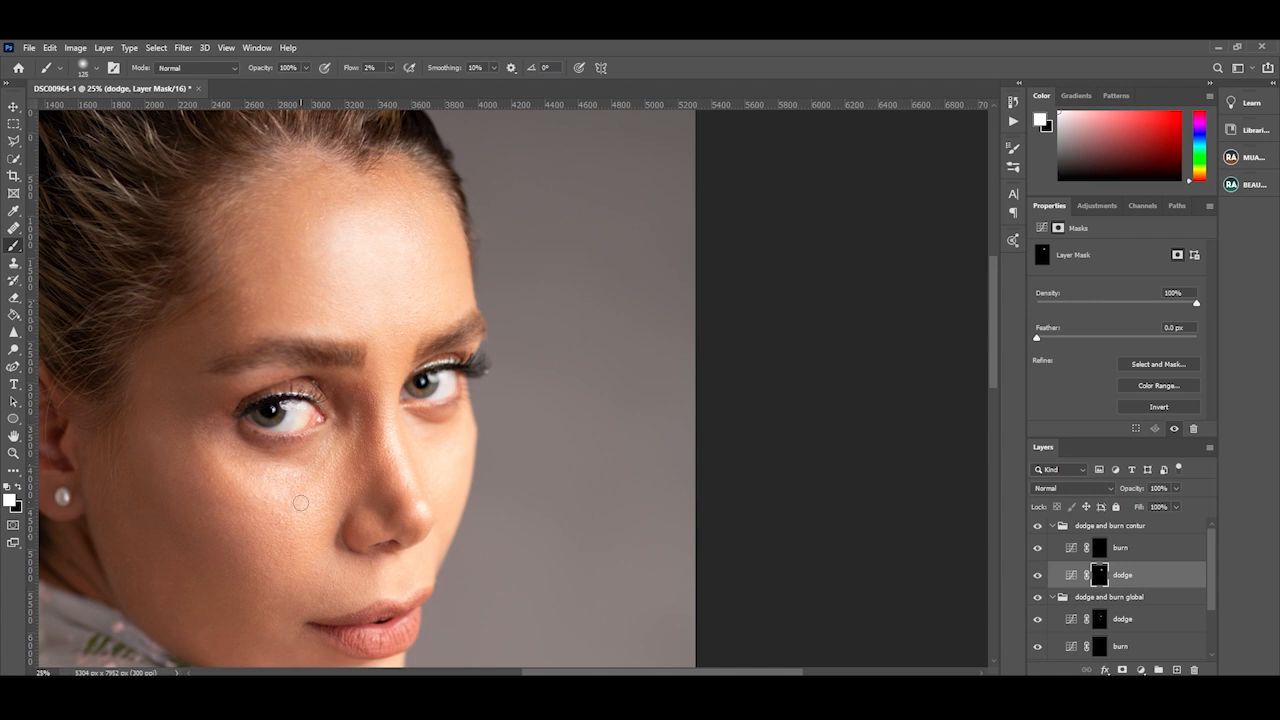
{"action": "key", "text": "bracketright"}
{"action": "key", "text": "bracketright"}
{"action": "key", "text": "bracketright"}
{"action": "key", "text": "bracketright"}
{"action": "key", "text": "bracketright"}
{"action": "mouse_move", "coordinate": [239, 480]}
{"action": "left_mouse_down"}
{"action": "mouse_move", "coordinate": [199, 423]}
{"action": "mouse_move", "coordinate": [221, 448]}
{"action": "mouse_move", "coordinate": [202, 427]}
{"action": "mouse_move", "coordinate": [269, 460]}
{"action": "mouse_move", "coordinate": [318, 457]}
{"action": "mouse_move", "coordinate": [304, 468]}
{"action": "mouse_move", "coordinate": [313, 479]}
{"action": "mouse_move", "coordinate": [285, 487]}
{"action": "mouse_move", "coordinate": [222, 463]}
{"action": "mouse_move", "coordinate": [203, 438]}
{"action": "mouse_move", "coordinate": [271, 468]}
{"action": "left_mouse_up"}
{"action": "mouse_move", "coordinate": [443, 429]}
{"action": "left_mouse_down"}
{"action": "mouse_move", "coordinate": [440, 477]}
{"action": "mouse_move", "coordinate": [420, 579]}
{"action": "mouse_move", "coordinate": [398, 522]}
{"action": "left_mouse_up"}
- Reduce the brush to 200 and brighten the skin between the eyebrows on the contour dodge mask
{"action": "key", "text": "bracketleft"}
{"action": "key", "text": "bracketleft"}
{"action": "key", "text": "bracketleft"}
{"action": "key", "text": "bracketleft"}
{"action": "key", "text": "bracketleft"}
{"action": "key", "text": "bracketleft"}
{"action": "key", "text": "bracketleft"}
{"action": "key", "text": "bracketleft"}
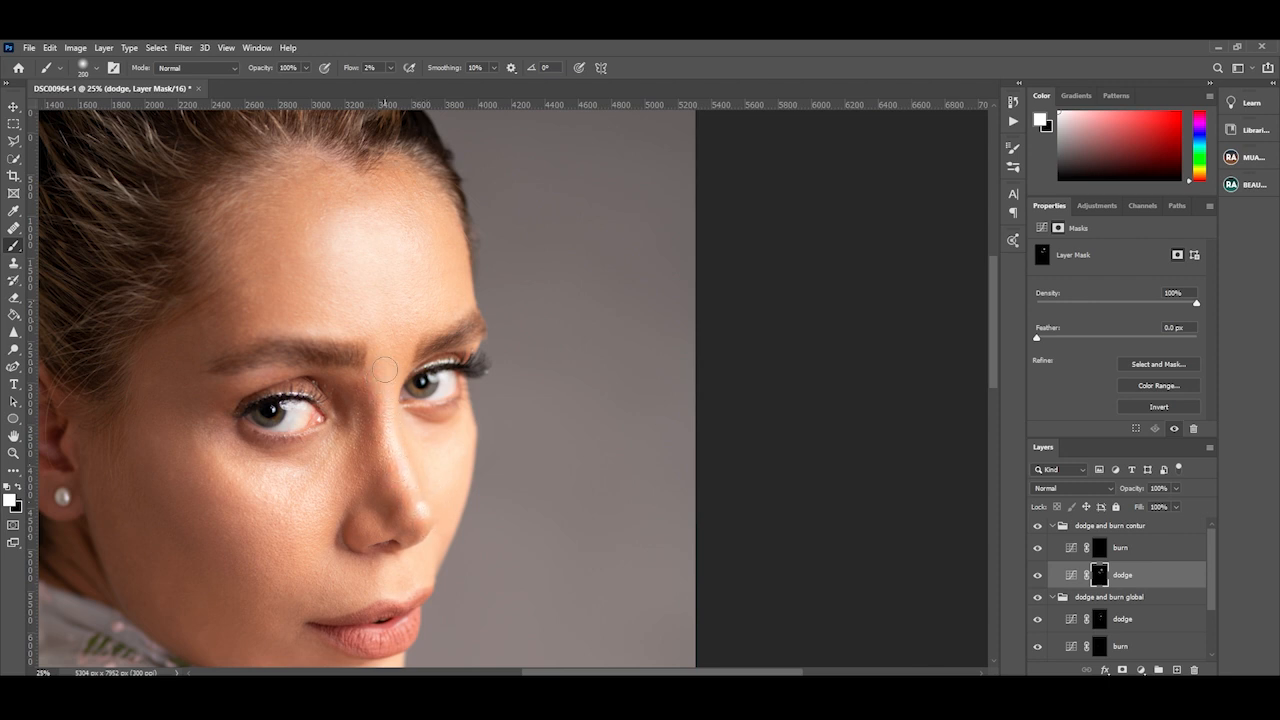
{"action": "left_click_drag", "start_coordinate": [380, 361], "coordinate": [382, 346]}
- Darken the jawline and side of the face up to the temple on the contour burn mask with a size 600 brush
{"action": "scroll", "coordinate": [362, 520], "scroll_direction": "down", "scroll_amount": 3}
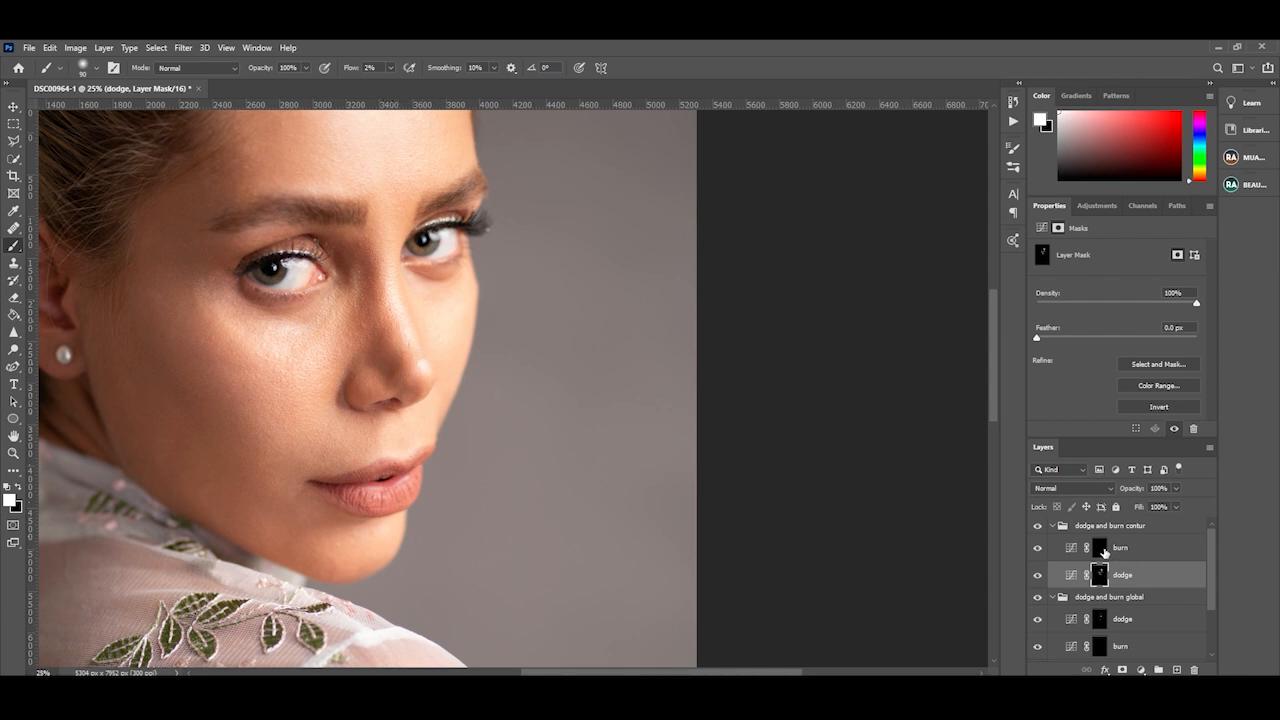
{"action": "left_click", "coordinate": [1100, 548]}
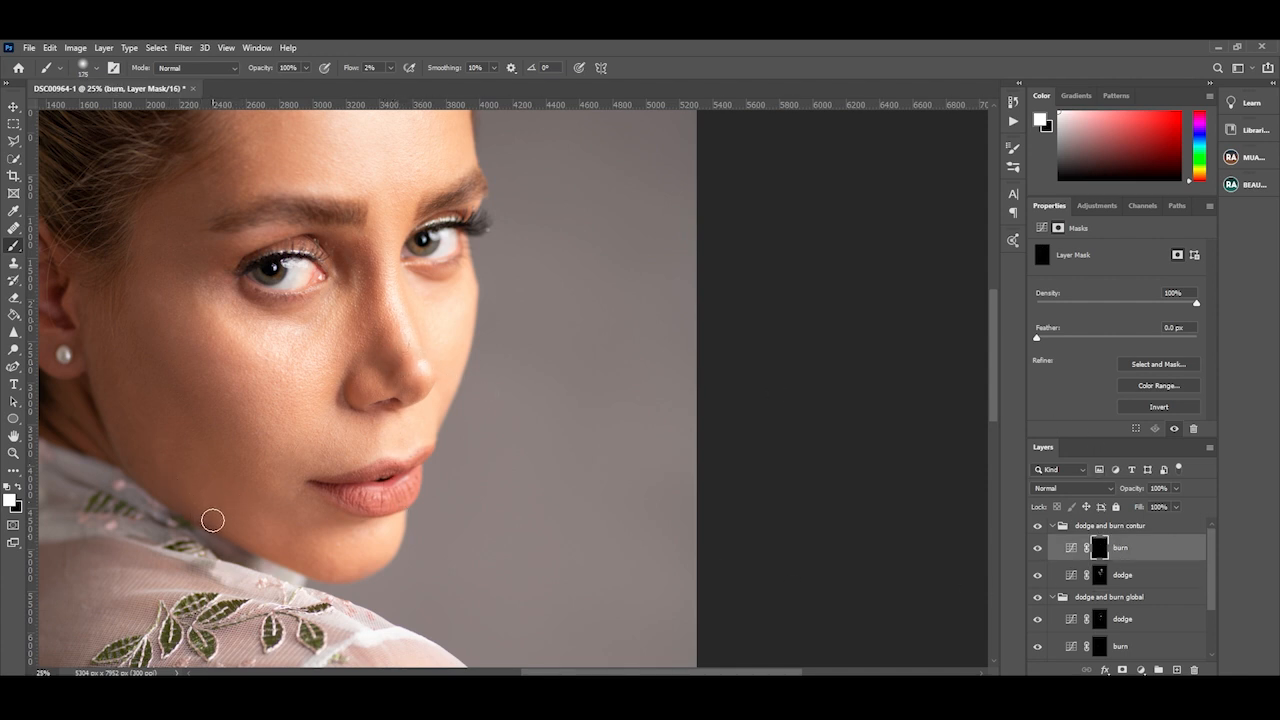
{"action": "key", "text": "bracketright"}
{"action": "key", "text": "bracketright"}
{"action": "key", "text": "bracketright"}
{"action": "key", "text": "bracketright"}
{"action": "key", "text": "bracketright"}
{"action": "key", "text": "bracketright"}
{"action": "key", "text": "bracketright"}
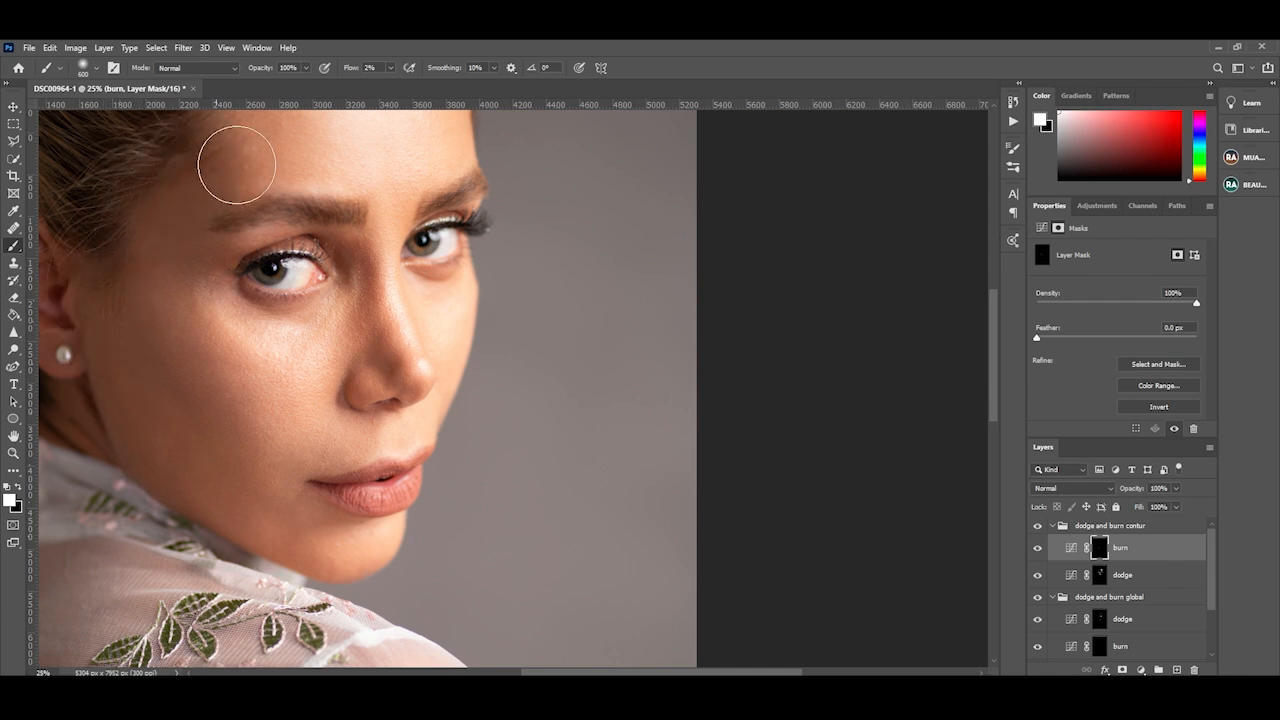
{"action": "mouse_move", "coordinate": [286, 528]}
{"action": "left_mouse_down"}
{"action": "mouse_move", "coordinate": [320, 545]}
{"action": "mouse_move", "coordinate": [262, 535]}
{"action": "mouse_move", "coordinate": [190, 455]}
{"action": "mouse_move", "coordinate": [198, 424]}
{"action": "mouse_move", "coordinate": [233, 427]}
{"action": "mouse_move", "coordinate": [216, 388]}
{"action": "mouse_move", "coordinate": [193, 381]}
{"action": "mouse_move", "coordinate": [163, 340]}
{"action": "mouse_move", "coordinate": [139, 275]}
{"action": "left_mouse_up"}
- Darken the hairline on the contour burn mask, then enlarge the brush to 1100 and darken the back of the blouse
{"action": "scroll", "coordinate": [229, 320], "scroll_direction": "up", "scroll_amount": 3}
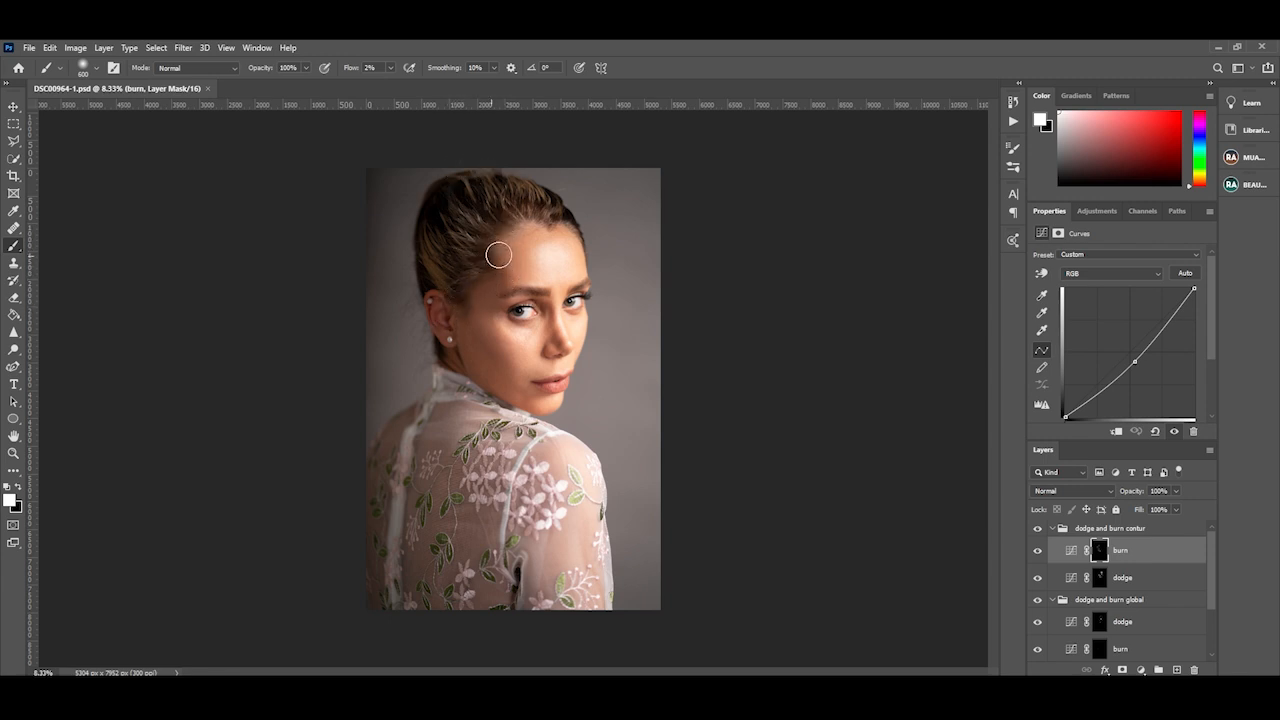
{"action": "left_click_drag", "start_coordinate": [500, 217], "coordinate": [494, 221]}
{"action": "key", "text": "bracketright"}
{"action": "key", "text": "bracketright"}
{"action": "key", "text": "bracketright"}
{"action": "key", "text": "bracketright"}
{"action": "key", "text": "bracketright"}
{"action": "mouse_move", "coordinate": [418, 435]}
{"action": "left_mouse_down"}
{"action": "mouse_move", "coordinate": [446, 428]}
{"action": "mouse_move", "coordinate": [462, 462]}
{"action": "mouse_move", "coordinate": [466, 560]}
{"action": "mouse_move", "coordinate": [518, 603]}
{"action": "mouse_move", "coordinate": [371, 531]}
{"action": "mouse_move", "coordinate": [403, 446]}
{"action": "mouse_move", "coordinate": [414, 449]}
{"action": "mouse_move", "coordinate": [470, 498]}
{"action": "mouse_move", "coordinate": [514, 573]}
{"action": "mouse_move", "coordinate": [510, 593]}
{"action": "mouse_move", "coordinate": [497, 590]}
{"action": "left_mouse_up"}
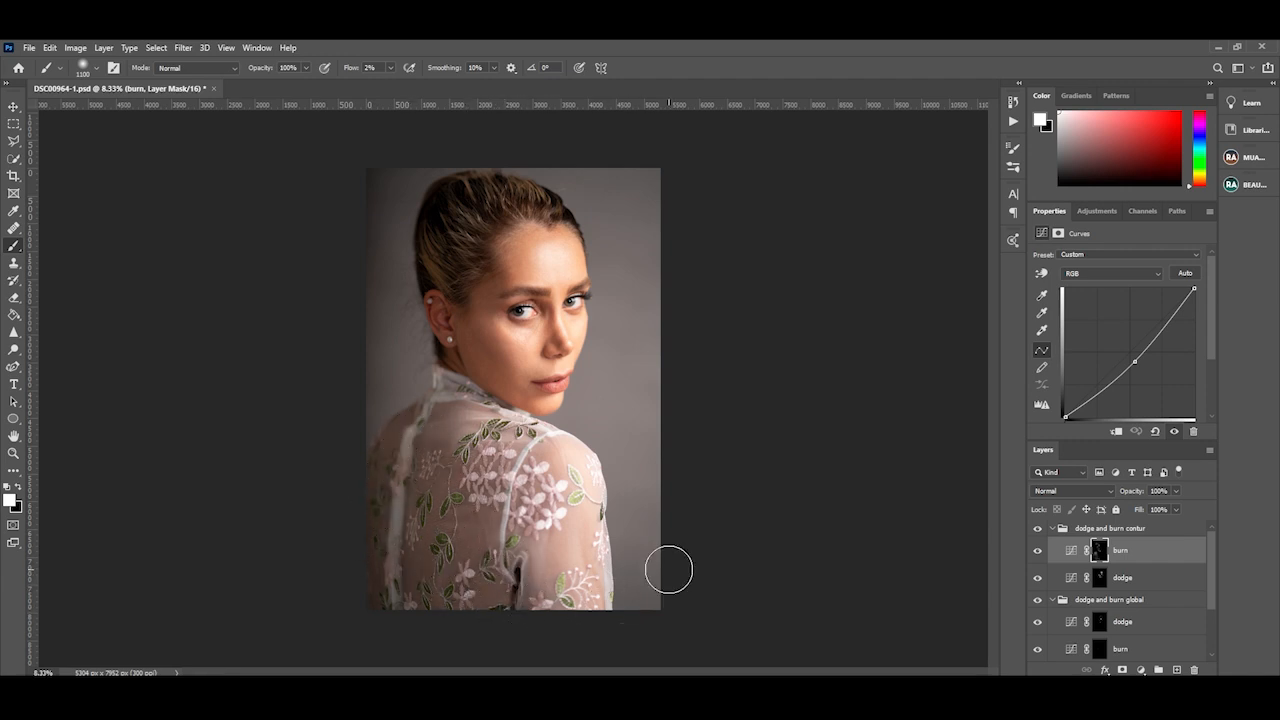
- Brighten the blouse on the contour dodge mask with the size 1100 brush and collapse the dodge and burn contur group
{"action": "left_click", "coordinate": [1104, 578]}
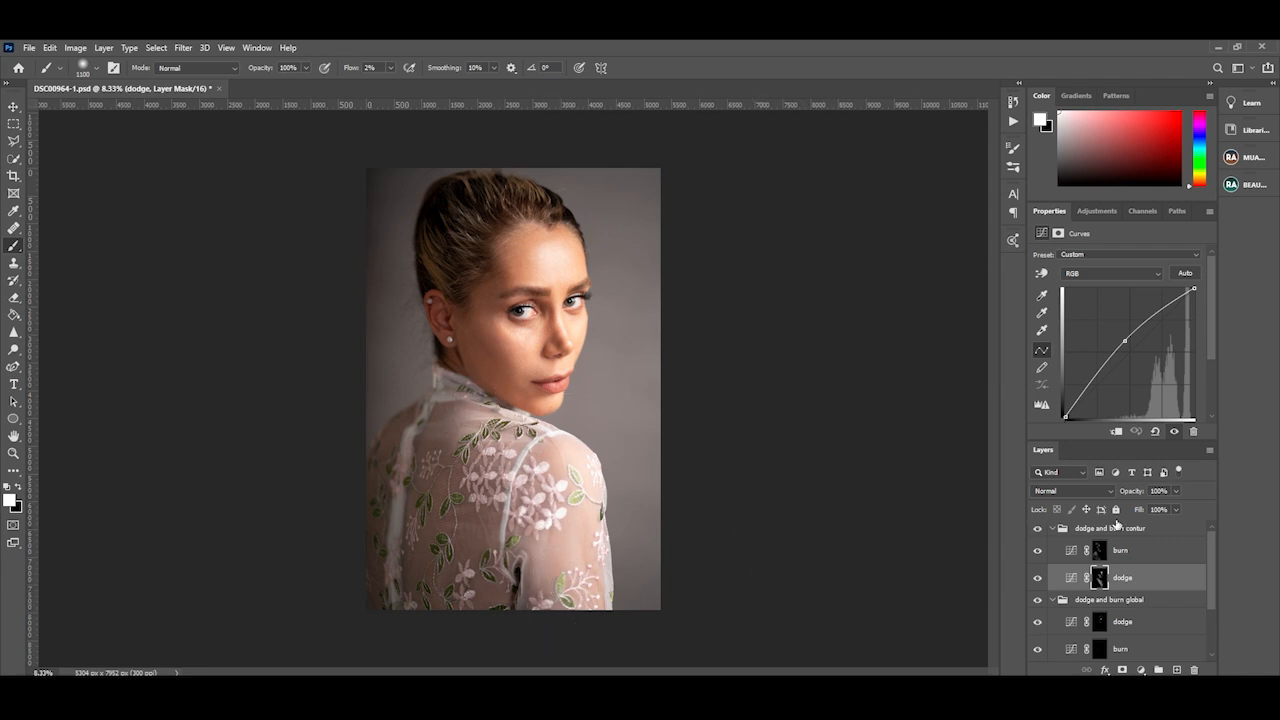
{"action": "left_click", "coordinate": [1053, 528]}
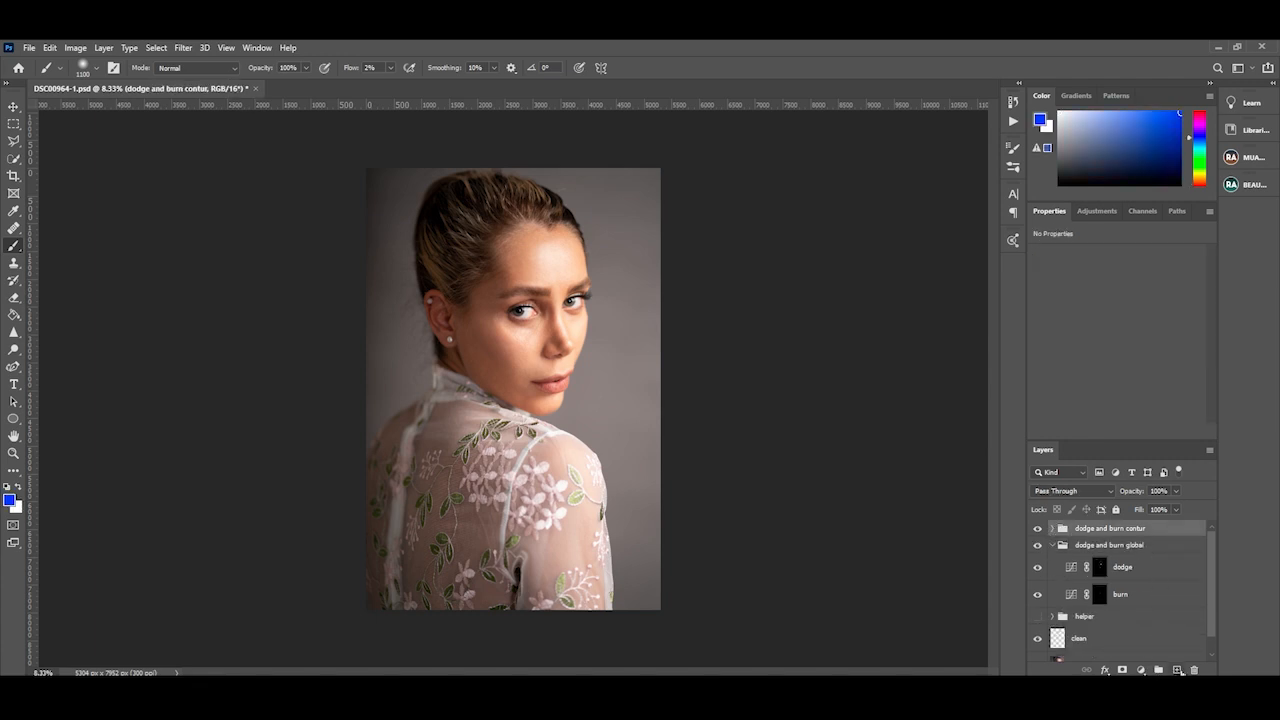